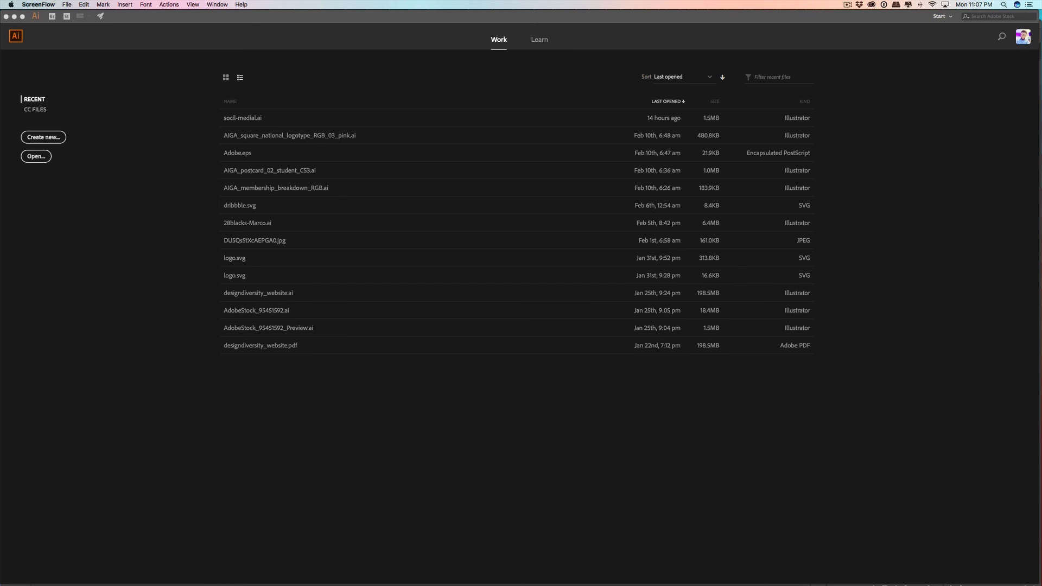
Step: Bring in the browser window, replay the YouTube video "Ms PAC man act 2 the chase" with higher volume, and put the window away
{"action": "left_click_drag", "start_coordinate": [1041, 247], "coordinate": [402, 109]}
{"action": "left_click", "coordinate": [364, 340]}
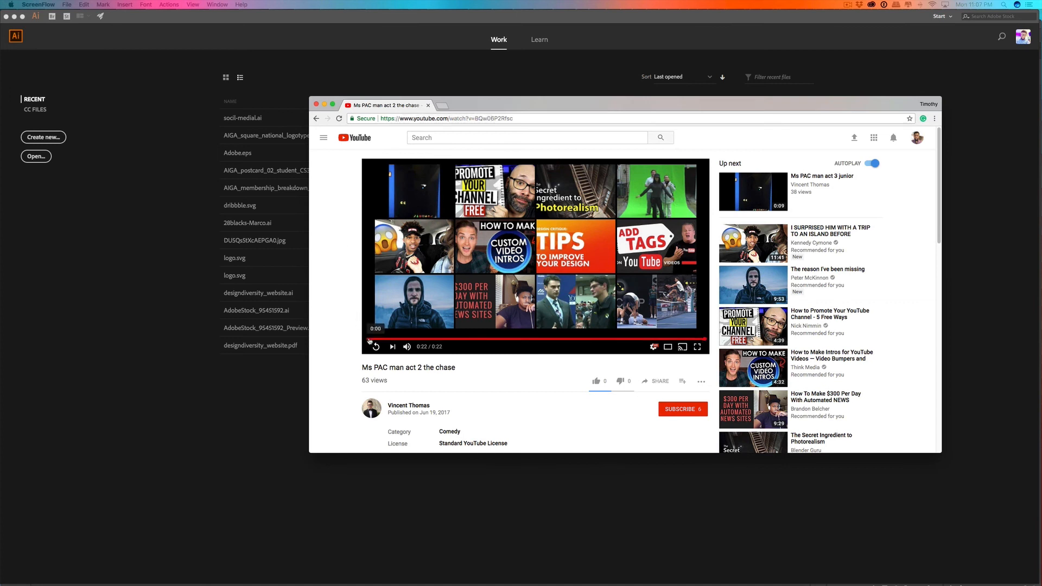
{"action": "left_click", "coordinate": [375, 347]}
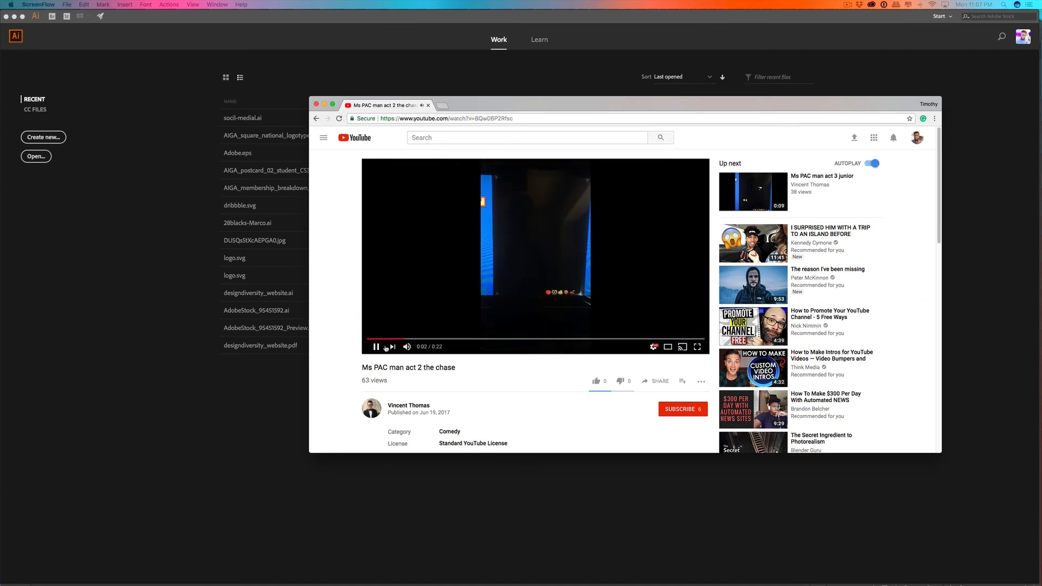
{"action": "key", "text": "XF86AudioRaiseVolume"}
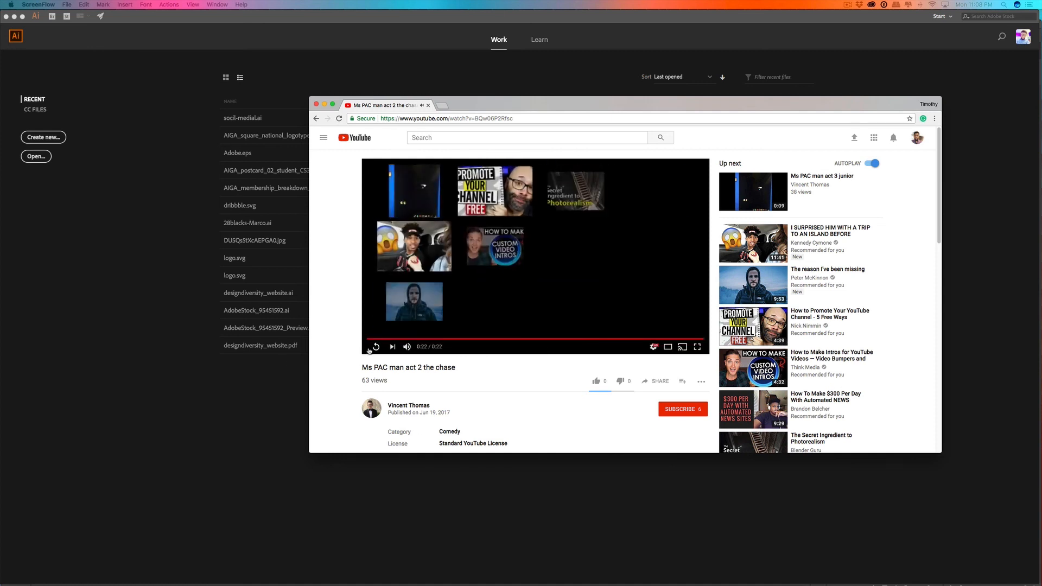
{"action": "left_click_drag", "start_coordinate": [484, 107], "coordinate": [1041, 304]}
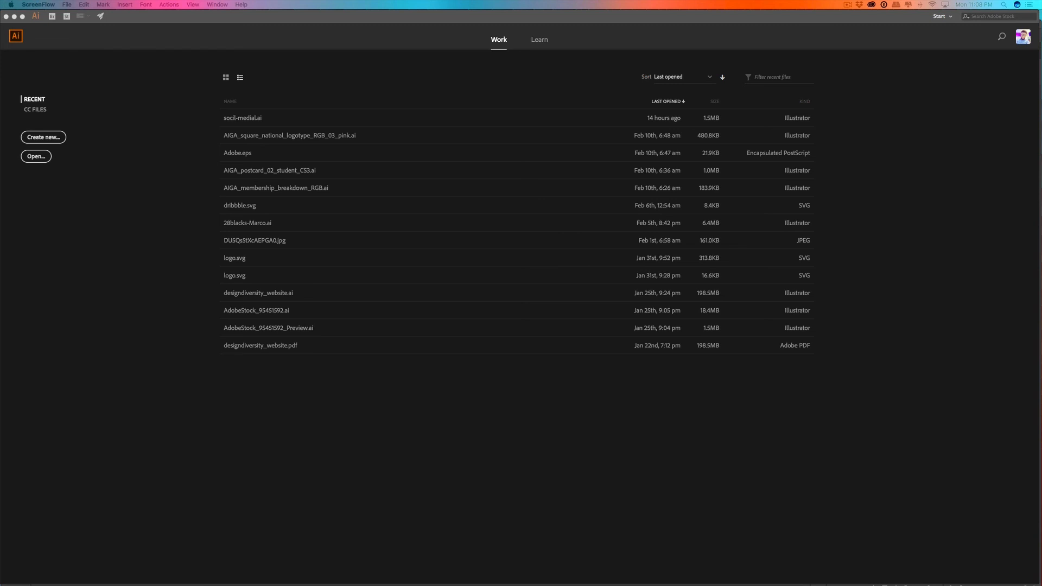
Step: Bring in the Vimeo browser window and watch the opening of "McDonald's Arch Enemies" as animation reference
{"action": "left_click_drag", "start_coordinate": [1041, 423], "coordinate": [686, 101]}
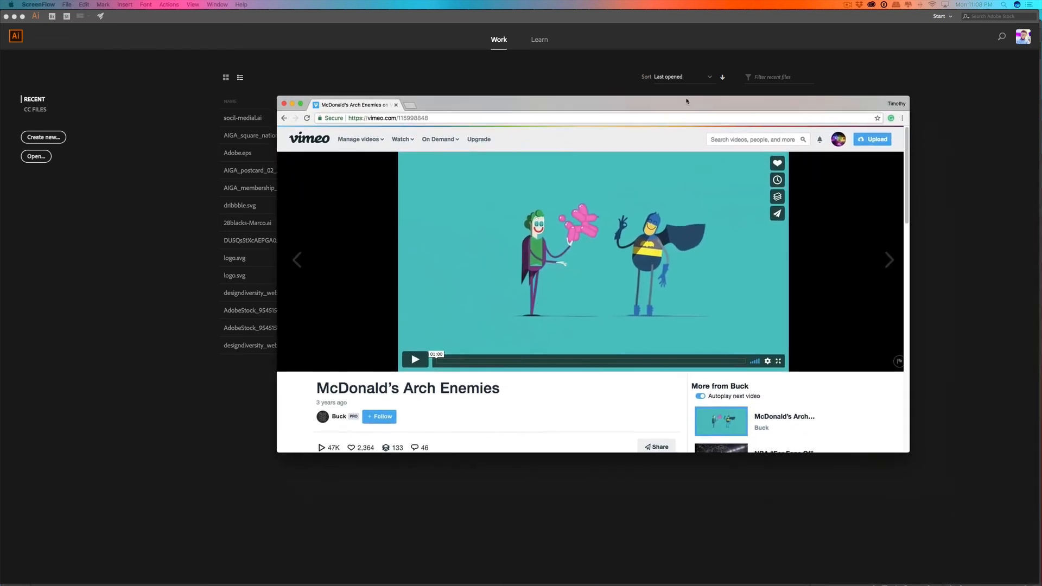
{"action": "left_click", "coordinate": [415, 362]}
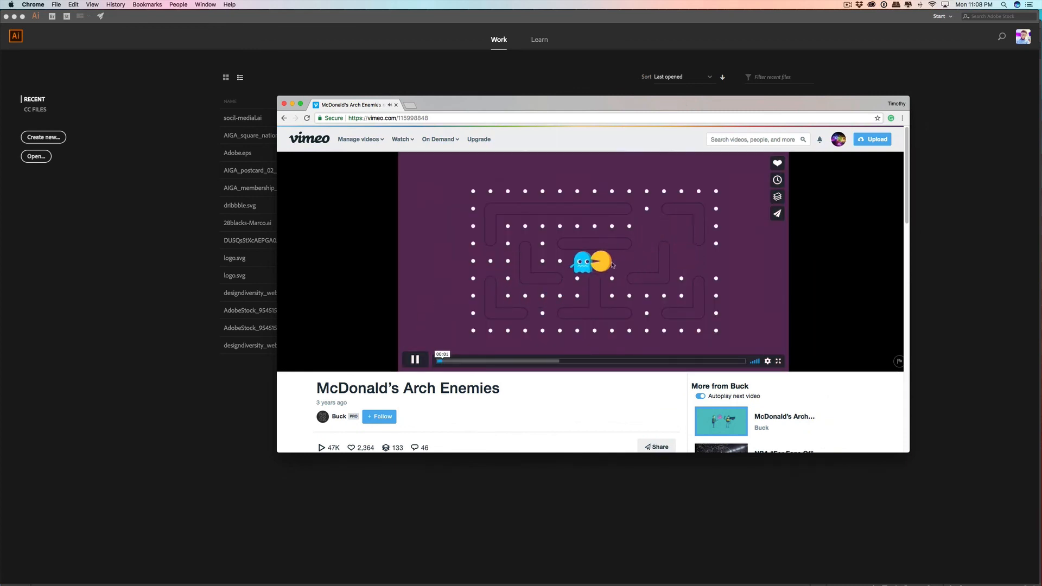
{"action": "left_click", "coordinate": [433, 364]}
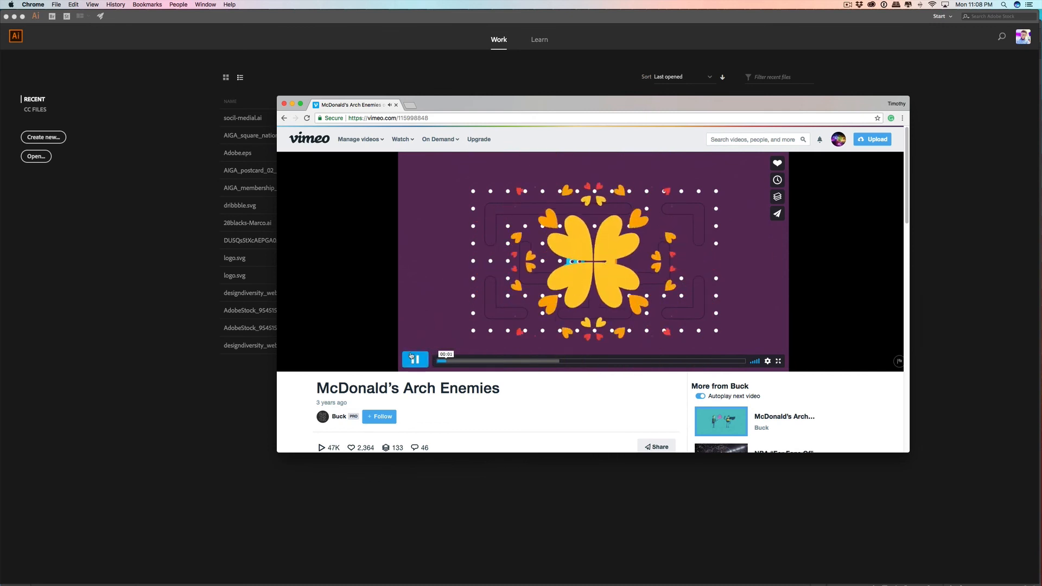
{"action": "left_click", "coordinate": [407, 354]}
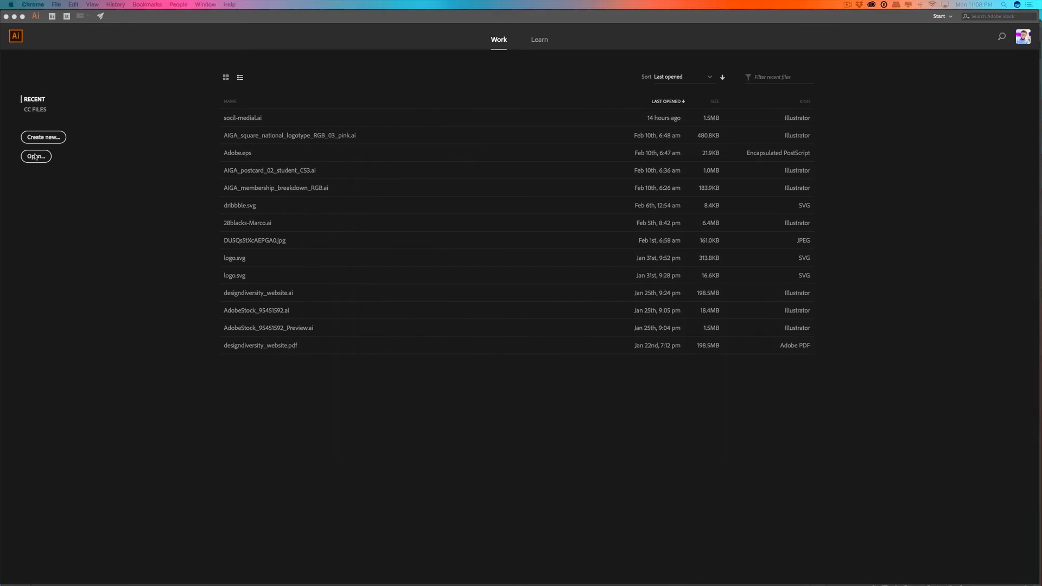
Step: Switch to Illustrator and create a new 800 x 600 px document
{"action": "left_click", "coordinate": [48, 138]}
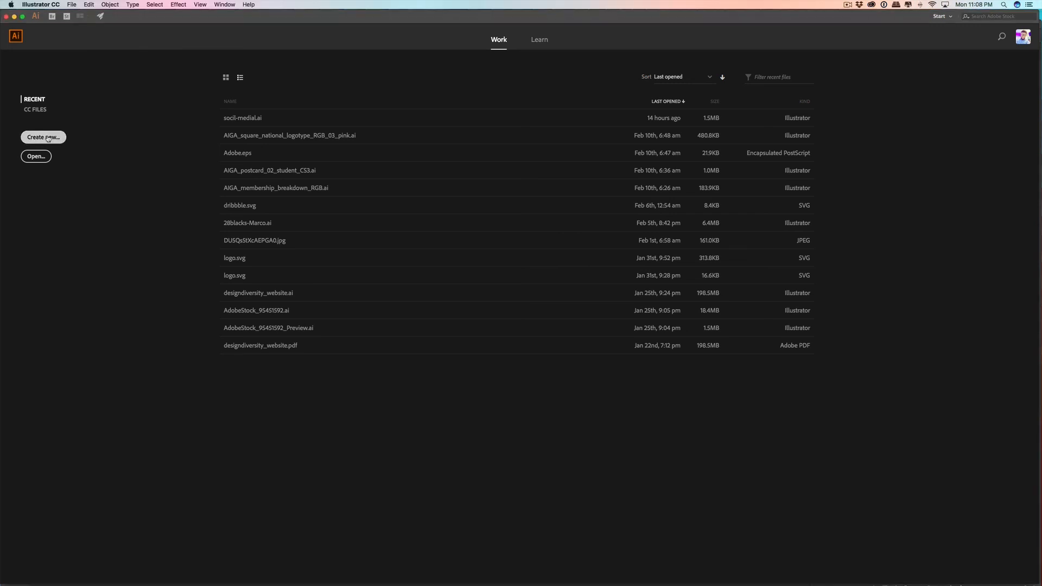
{"action": "left_click", "coordinate": [48, 138]}
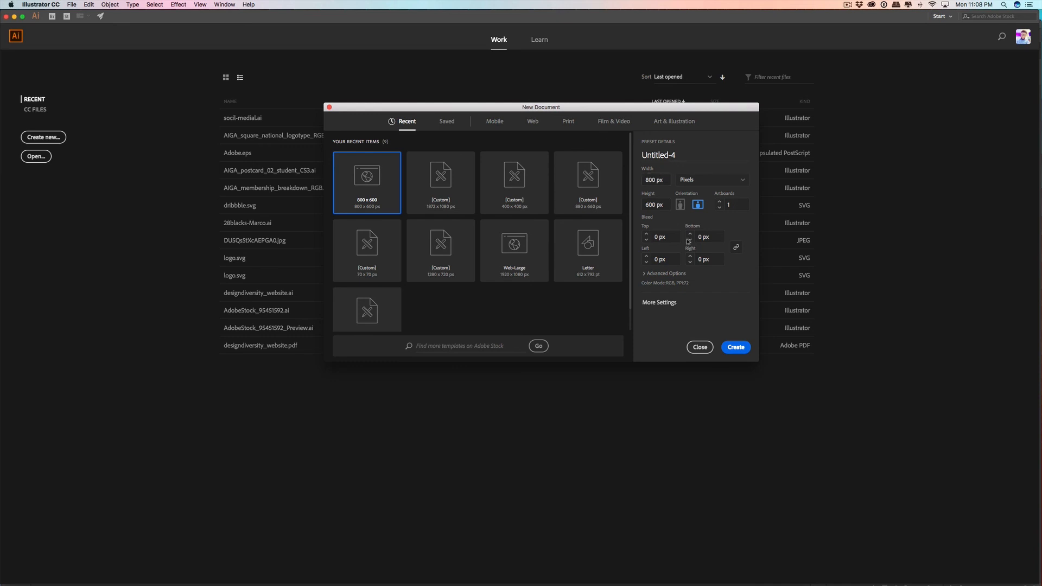
{"action": "left_click", "coordinate": [743, 352]}
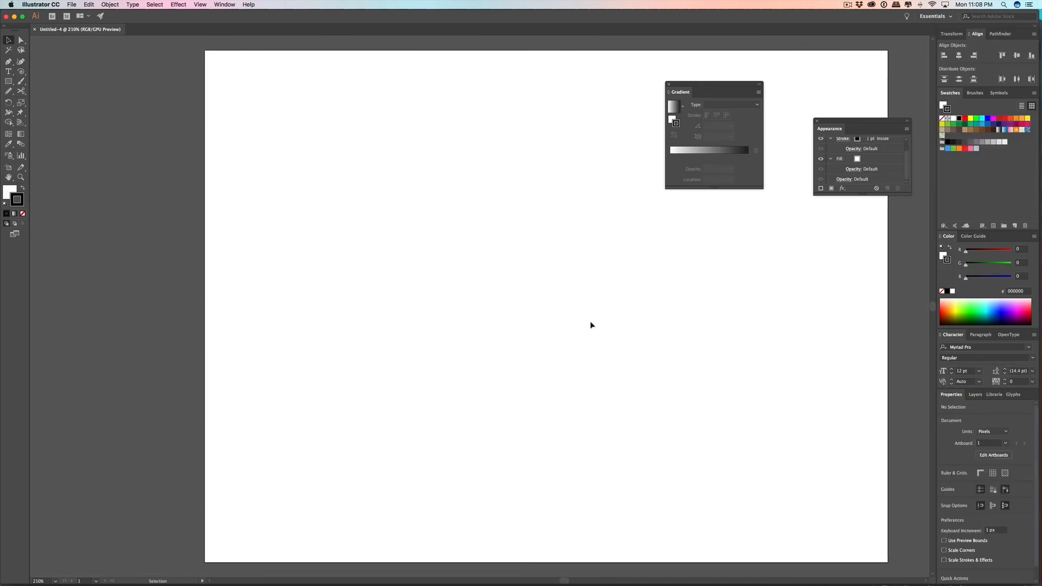
Step: Draw a perfect circle about 128 px in diameter with the Ellipse tool, left of the artboard's centre
{"action": "left_click", "coordinate": [9, 82]}
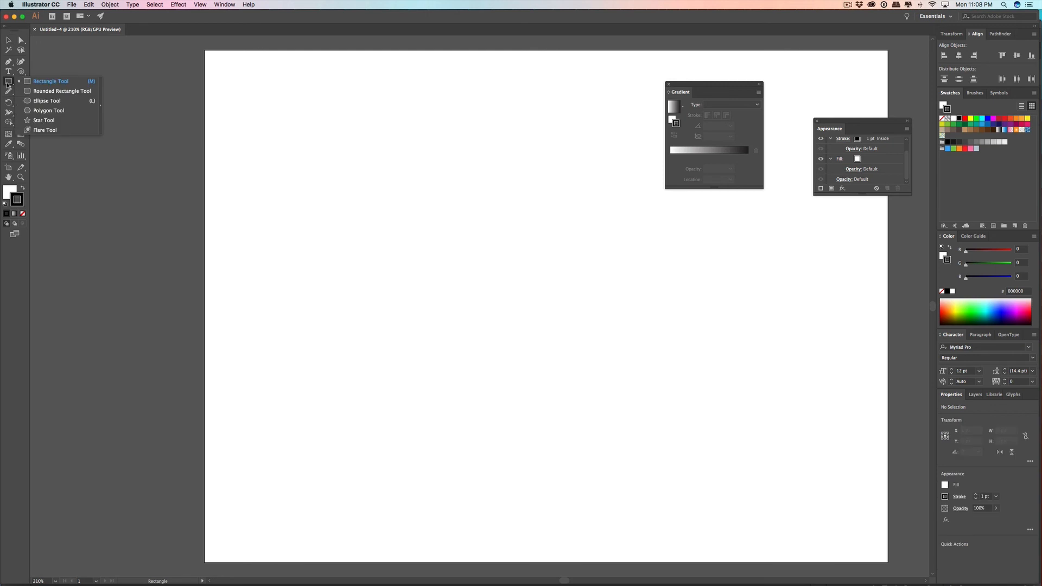
{"action": "left_click_drag", "start_coordinate": [8, 85], "coordinate": [38, 101]}
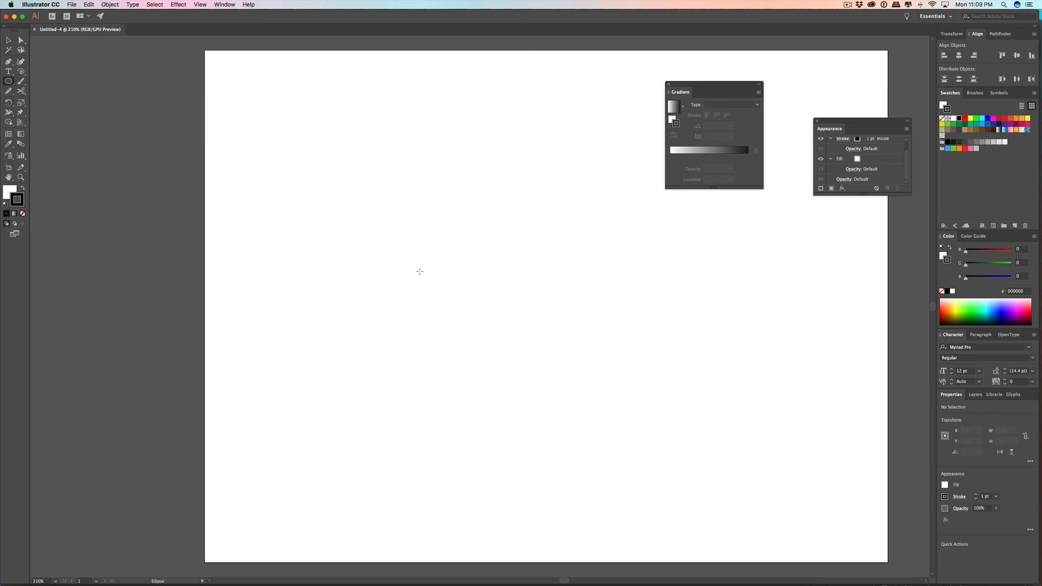
{"action": "mouse_move", "coordinate": [426, 311]}
{"action": "left_mouse_down"}
{"action": "mouse_move", "coordinate": [498, 234]}
{"action": "mouse_move", "coordinate": [480, 255]}
{"action": "left_mouse_up"}
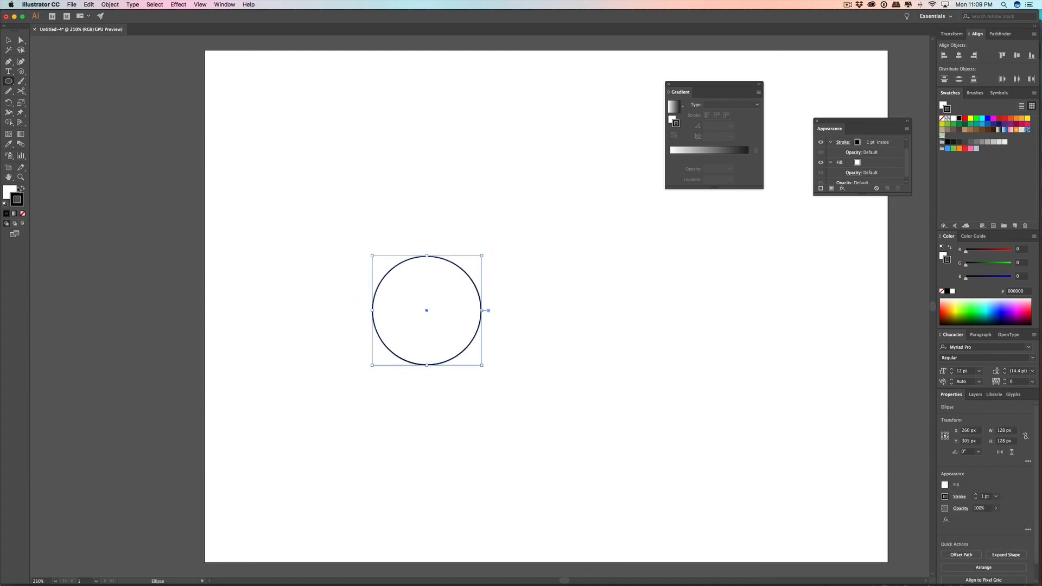
Step: Give the circle an orange fill and remove its stroke
{"action": "left_click", "coordinate": [22, 188]}
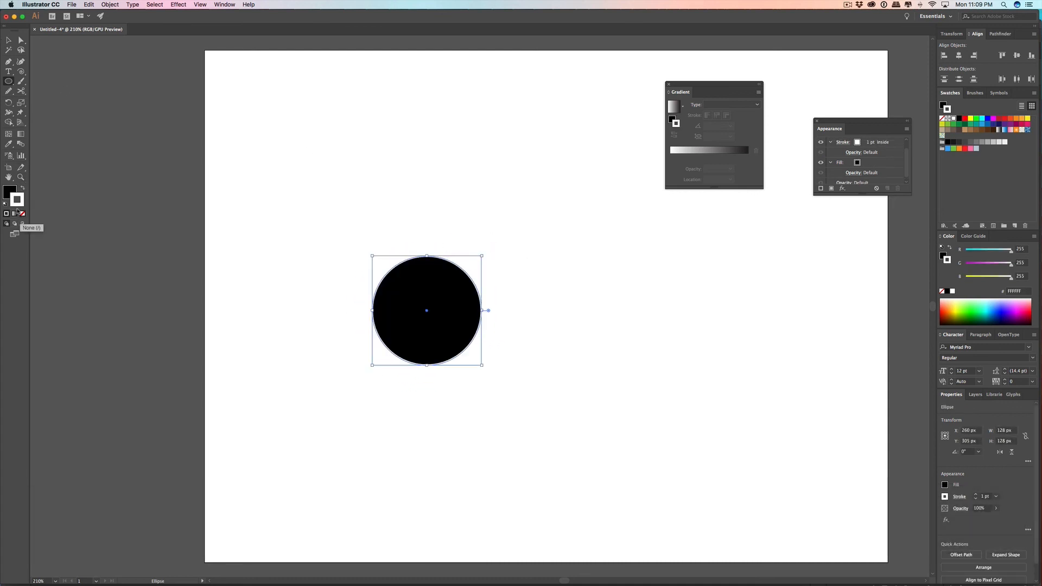
{"action": "left_click", "coordinate": [23, 214]}
{"action": "left_click", "coordinate": [9, 40]}
{"action": "left_click", "coordinate": [353, 163]}
{"action": "left_click", "coordinate": [422, 310]}
{"action": "left_click", "coordinate": [1022, 119]}
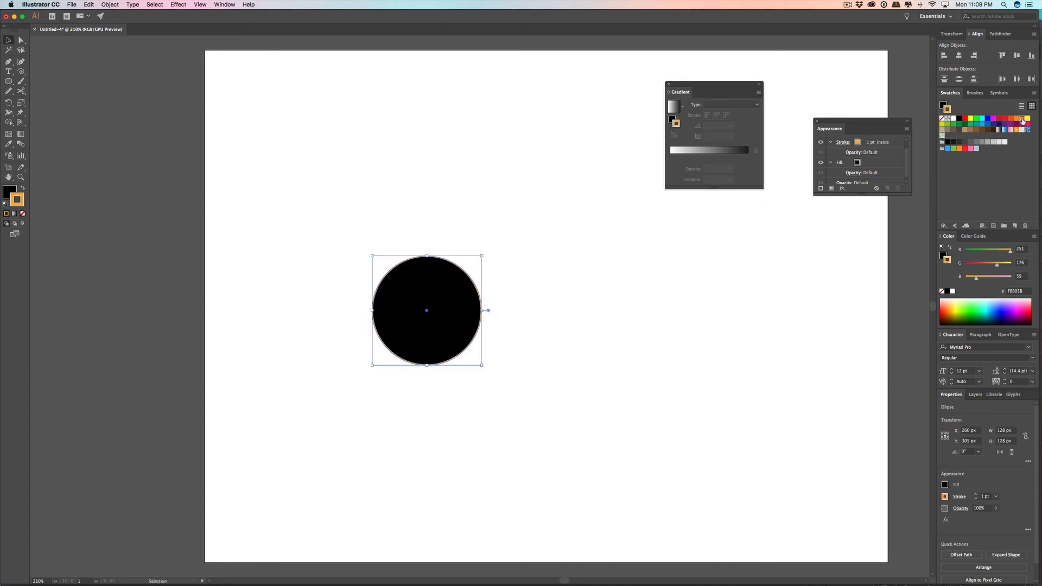
{"action": "left_click", "coordinate": [23, 188]}
{"action": "left_click", "coordinate": [23, 214]}
Step: Set the circle's fill to yellow F9D53D and deselect it
{"action": "left_click", "coordinate": [314, 171]}
{"action": "left_click", "coordinate": [425, 266]}
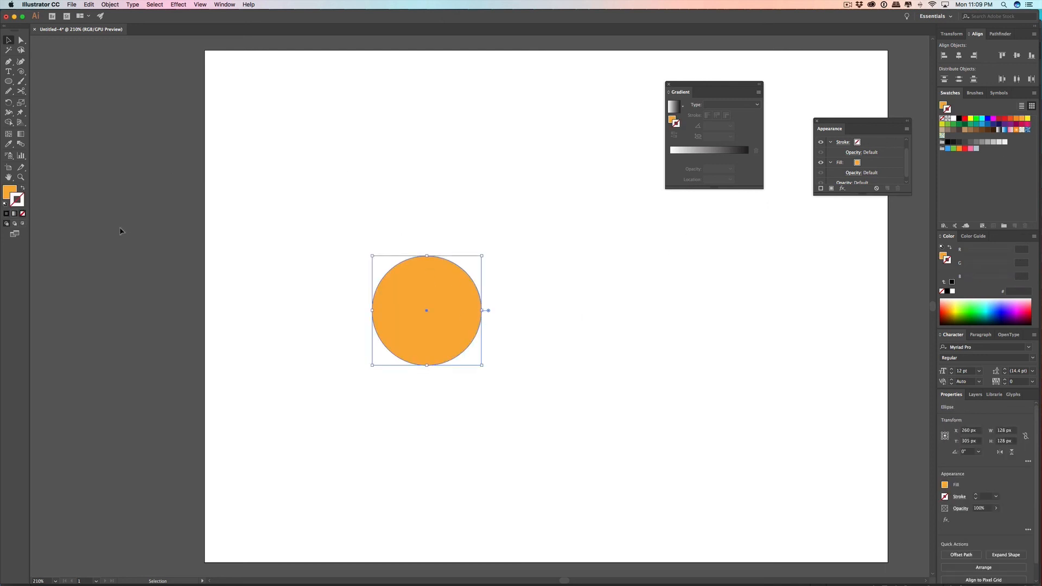
{"action": "double_click", "coordinate": [12, 192]}
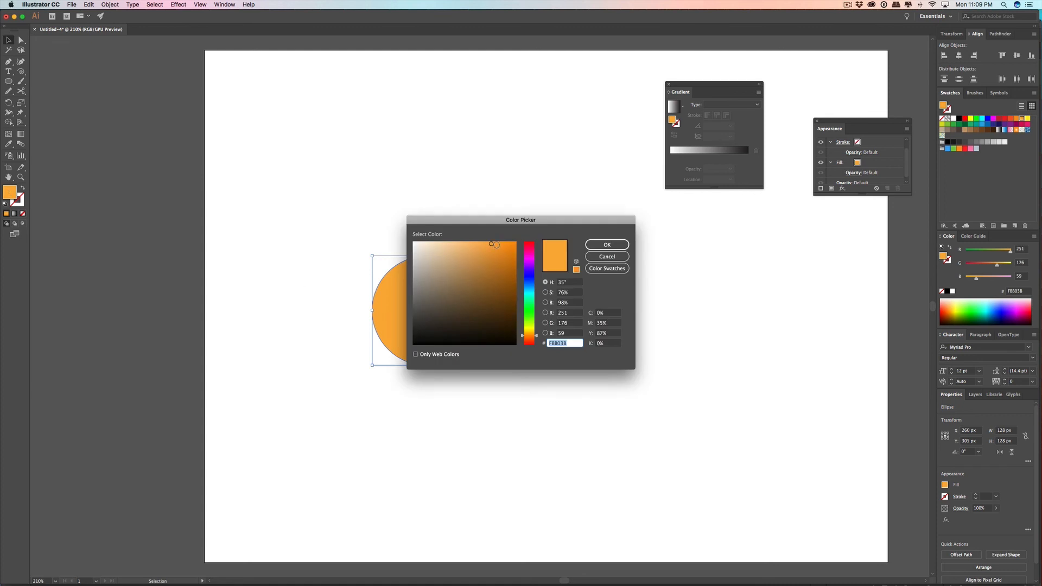
{"action": "left_click_drag", "start_coordinate": [537, 336], "coordinate": [538, 331]}
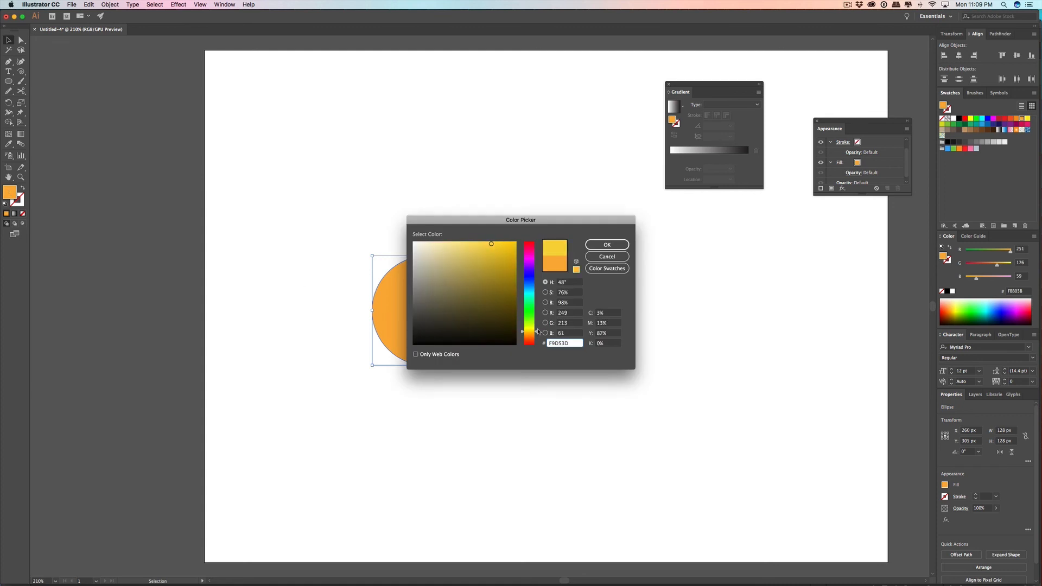
{"action": "left_click", "coordinate": [607, 245]}
{"action": "left_click", "coordinate": [503, 207]}
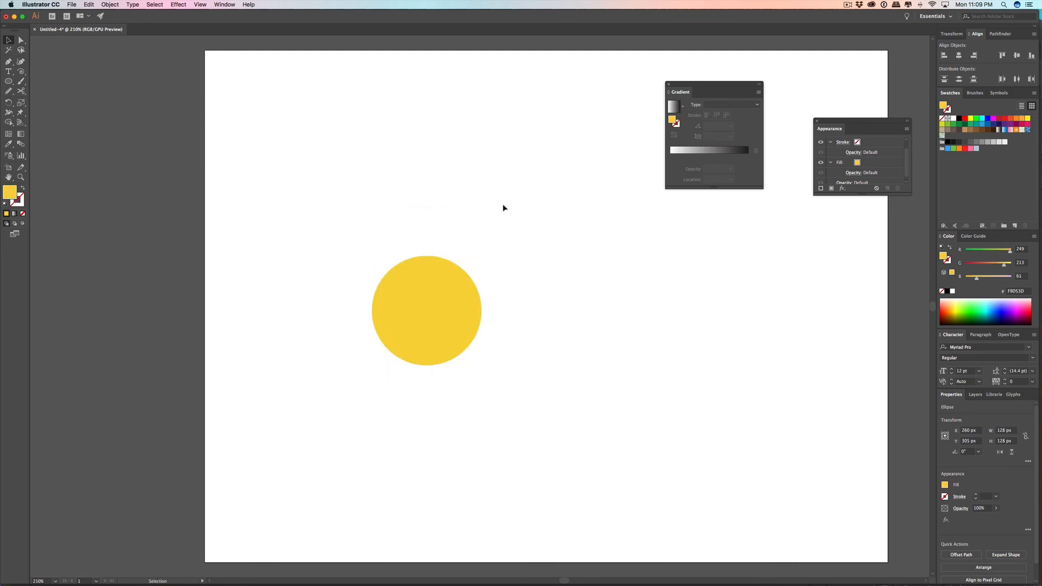
Step: Copy the yellow circle, paste it in front, and offset the copy about 7 px right and 4 px down
{"action": "left_click", "coordinate": [446, 299]}
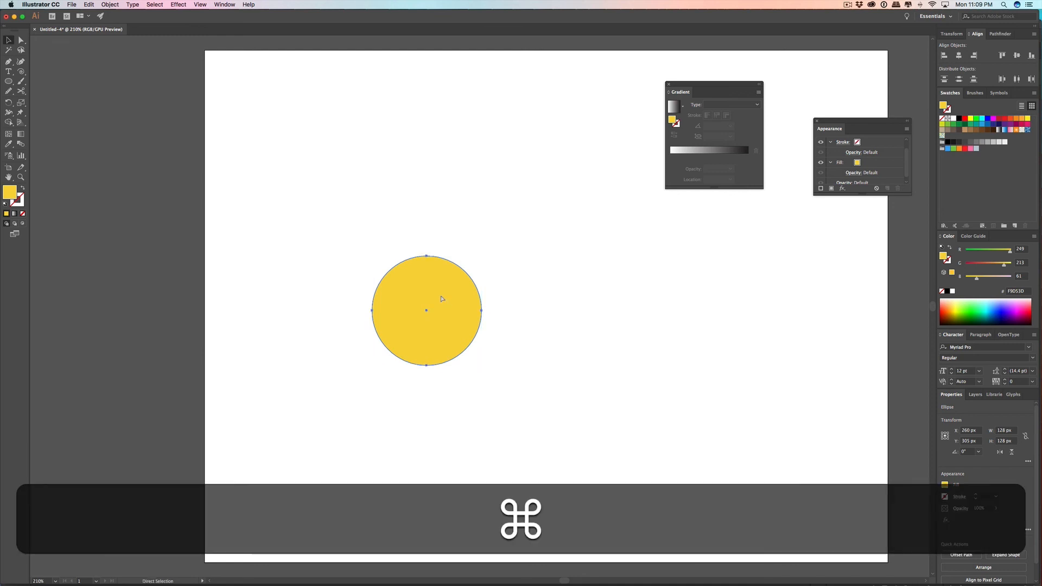
{"action": "key", "text": "super+c"}
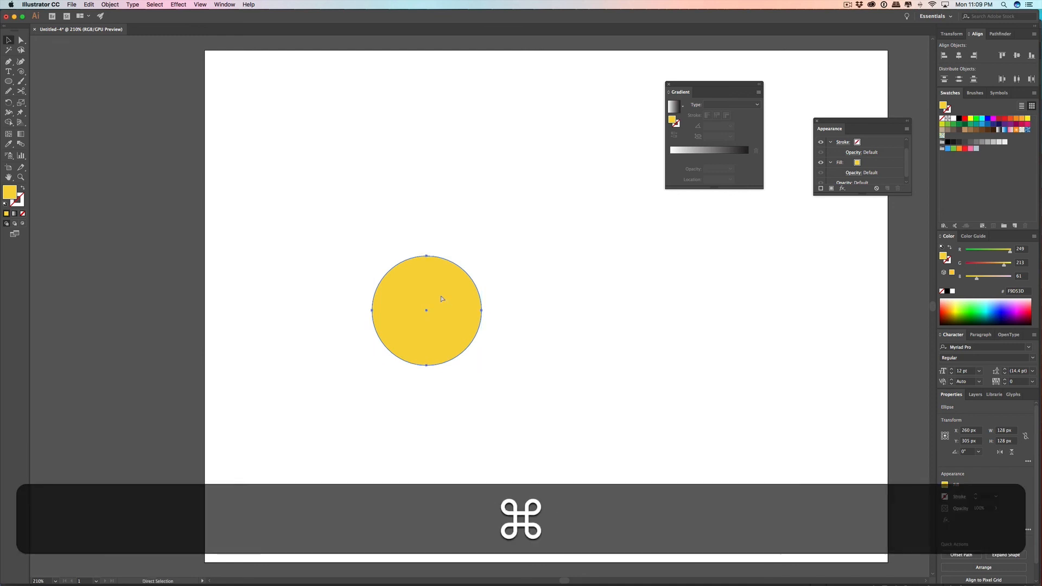
{"action": "key", "text": "super+f"}
{"action": "left_click_drag", "start_coordinate": [430, 303], "coordinate": [434, 308]}
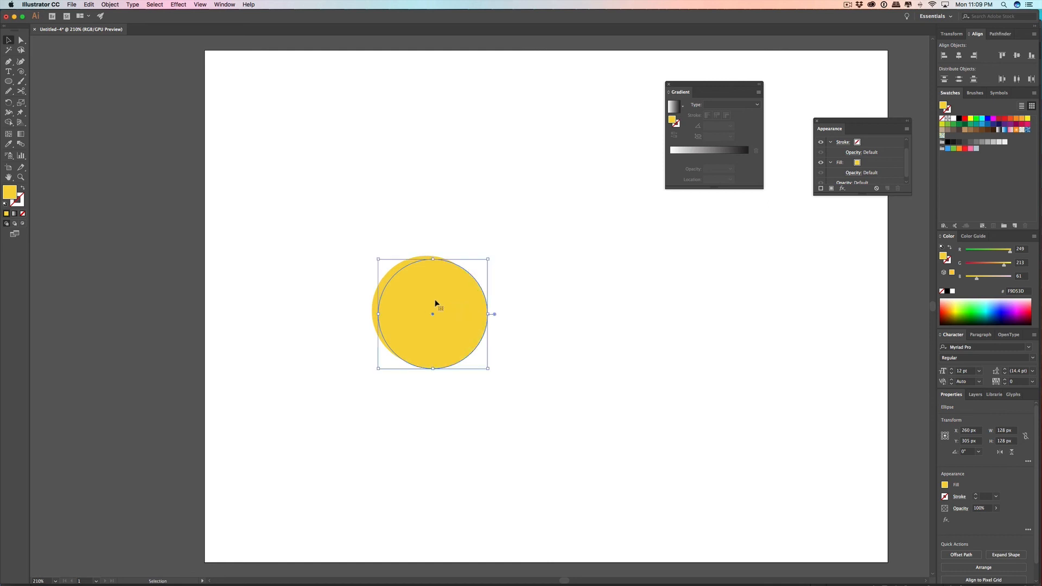
{"action": "left_click", "coordinate": [415, 199]}
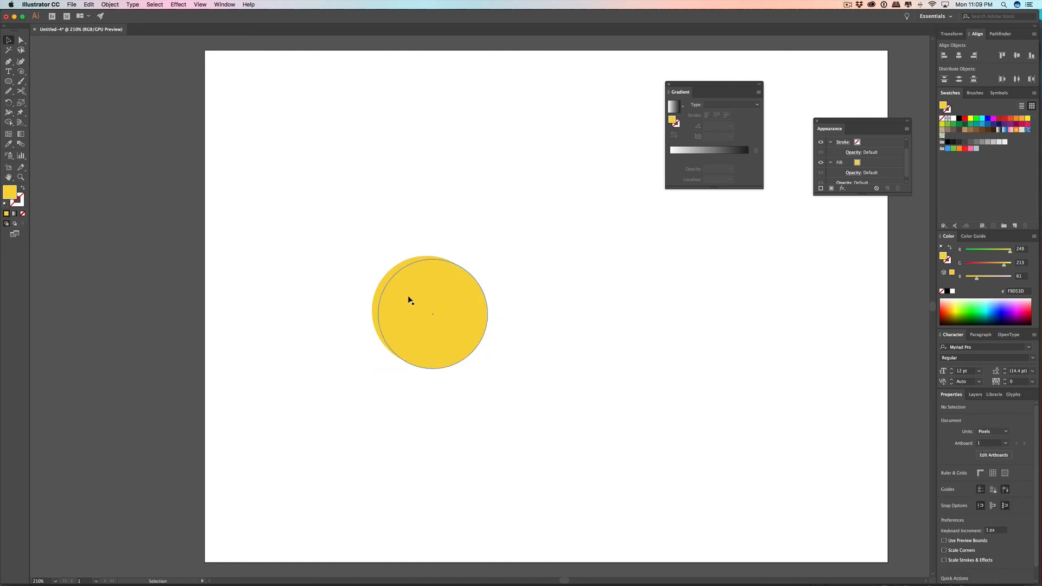
Step: Remove the front circle's crescent that extends beyond the back circle, using the Shape Builder tool on both circles
{"action": "left_click_drag", "start_coordinate": [318, 204], "coordinate": [622, 433]}
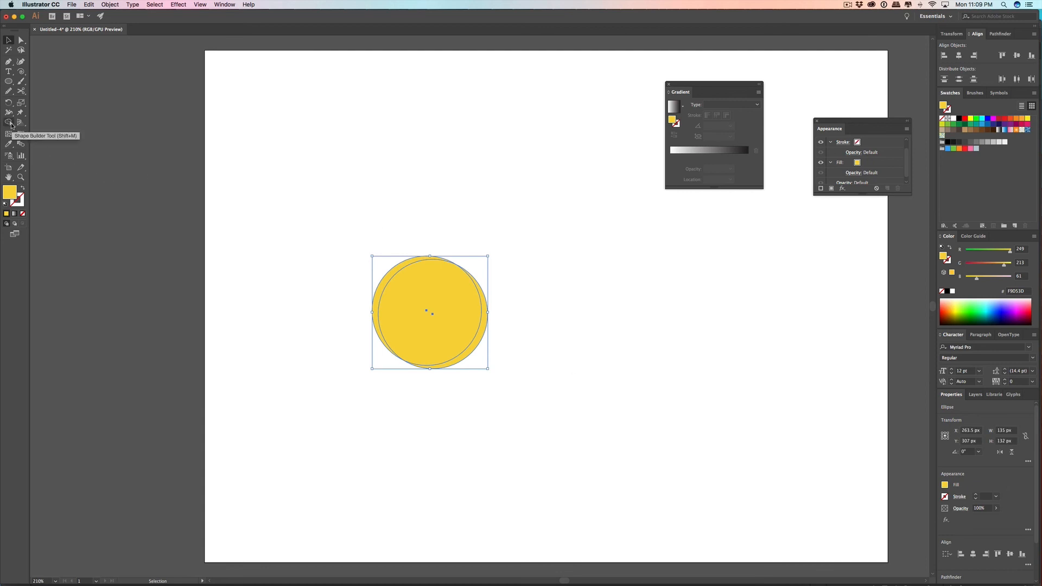
{"action": "left_click", "coordinate": [9, 124]}
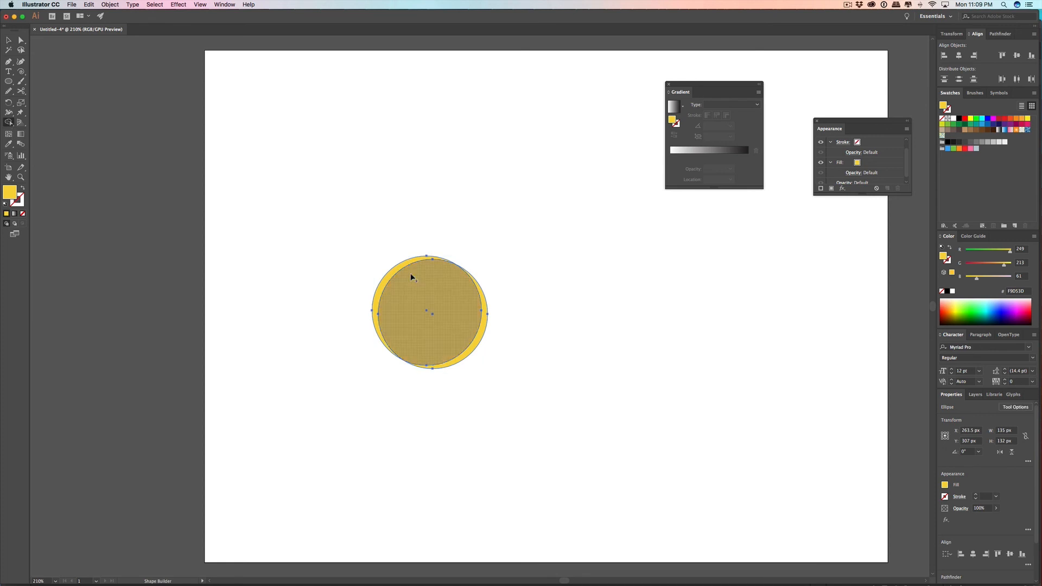
{"action": "key", "text": "alt"}
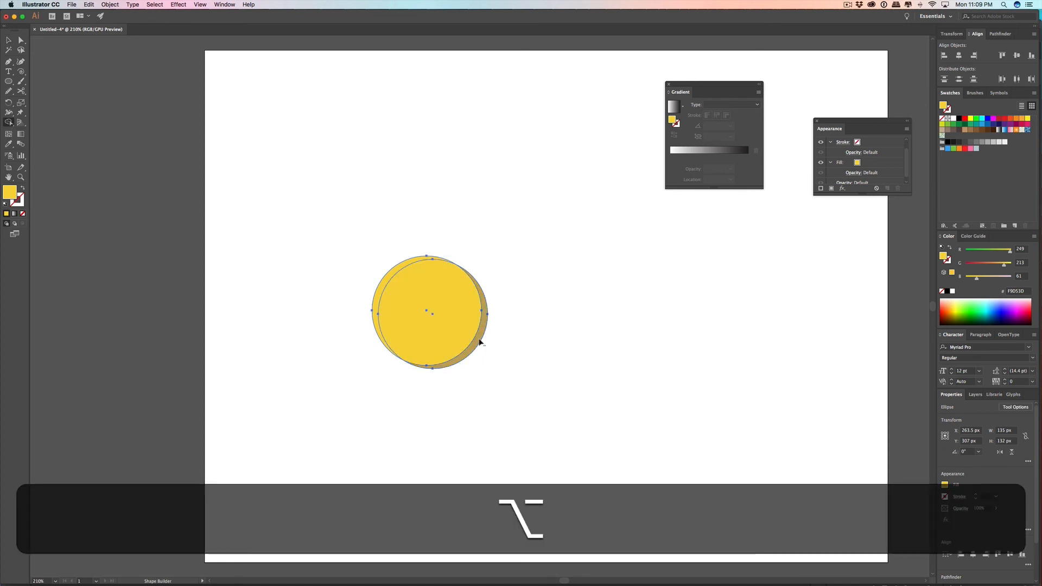
{"action": "left_click", "coordinate": [480, 340], "text": "alt"}
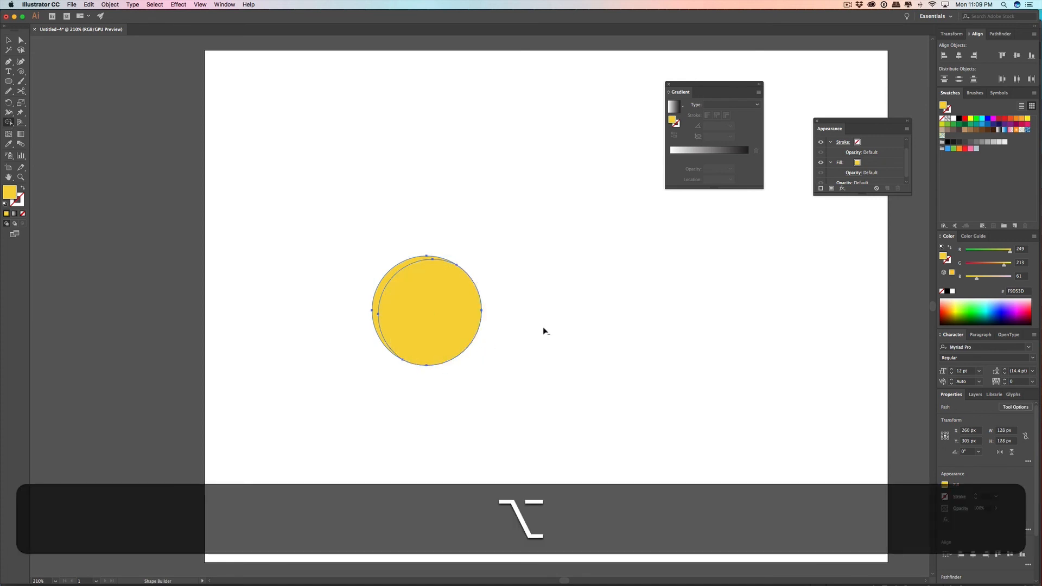
Step: Select only the inner overlapping shape, leaving the outer left crescent unselected
{"action": "left_click", "coordinate": [21, 40]}
{"action": "left_click", "coordinate": [422, 160]}
{"action": "left_click", "coordinate": [419, 275]}
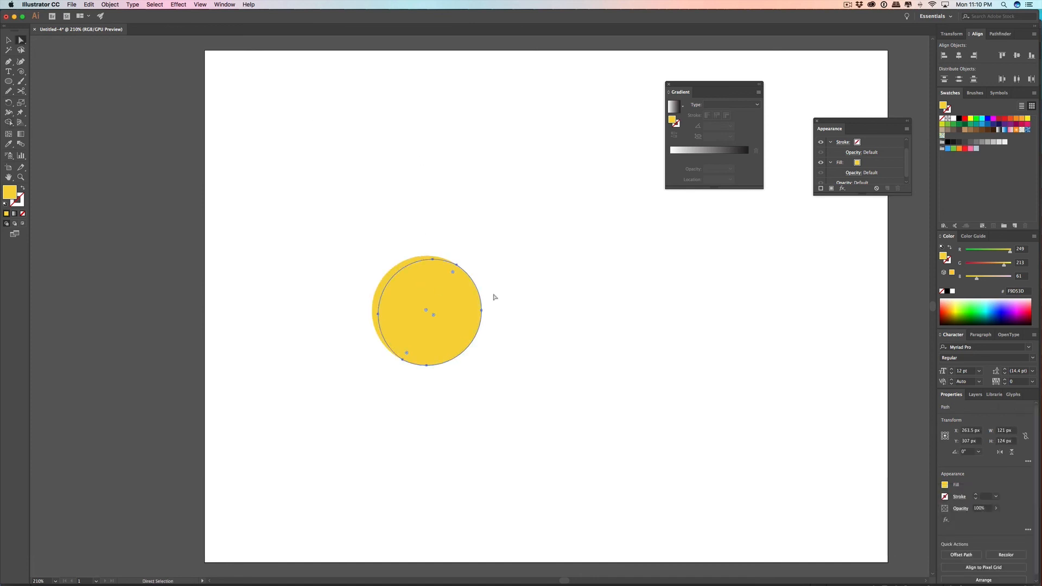
{"action": "double_click", "coordinate": [10, 191]}
{"action": "left_click_drag", "start_coordinate": [489, 244], "coordinate": [492, 249]}
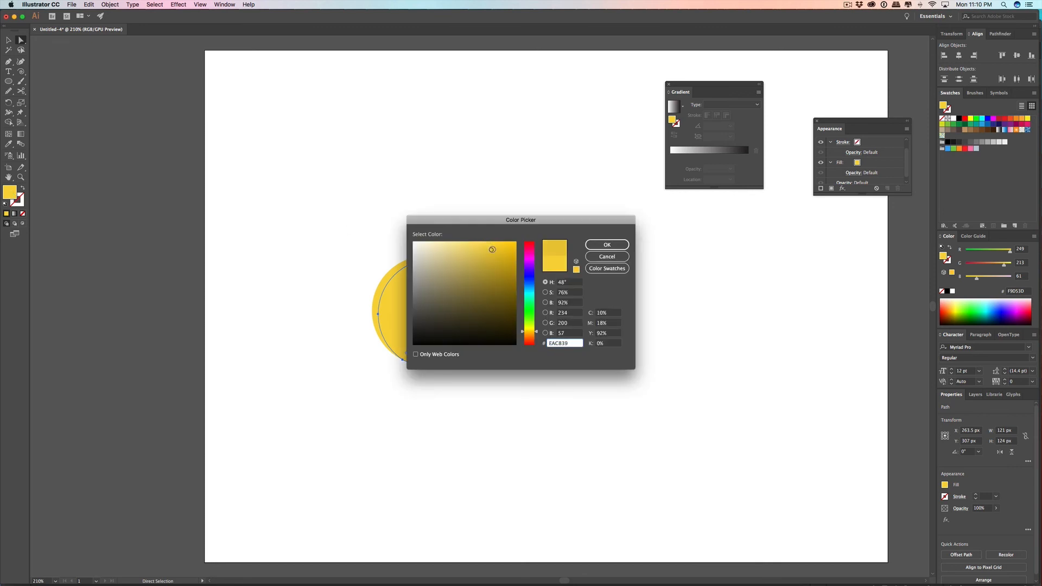
{"action": "key", "text": "super+z"}
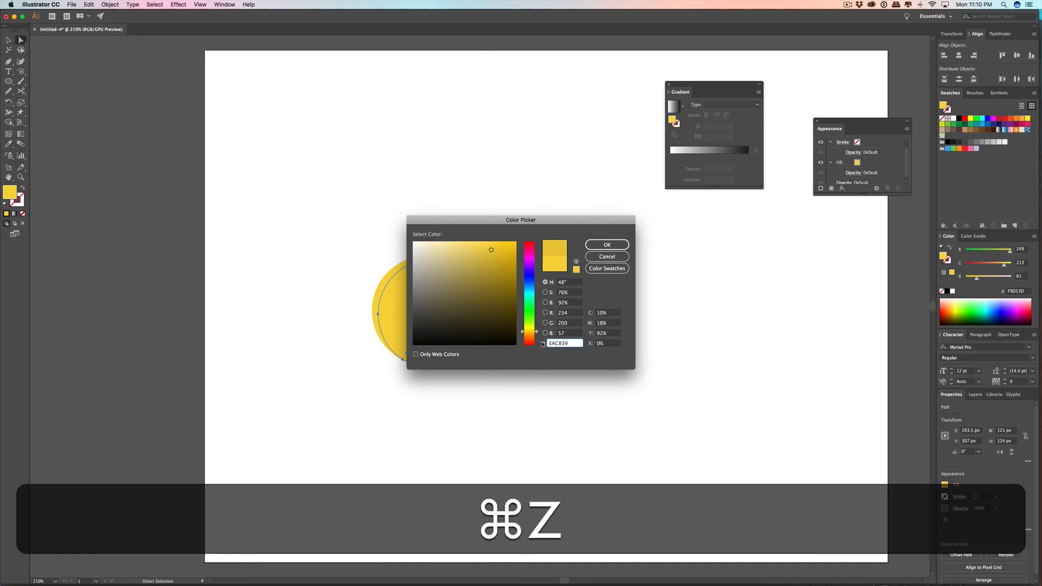
{"action": "left_click", "coordinate": [613, 247]}
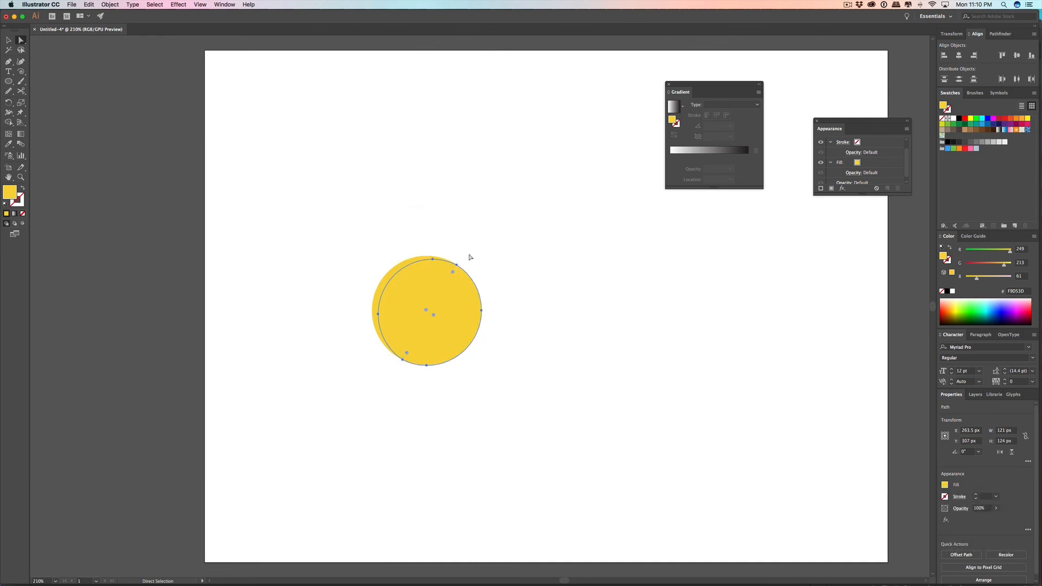
Step: Set the inner shape's fill to the darker yellow F7C73E and deselect it
{"action": "double_click", "coordinate": [15, 196]}
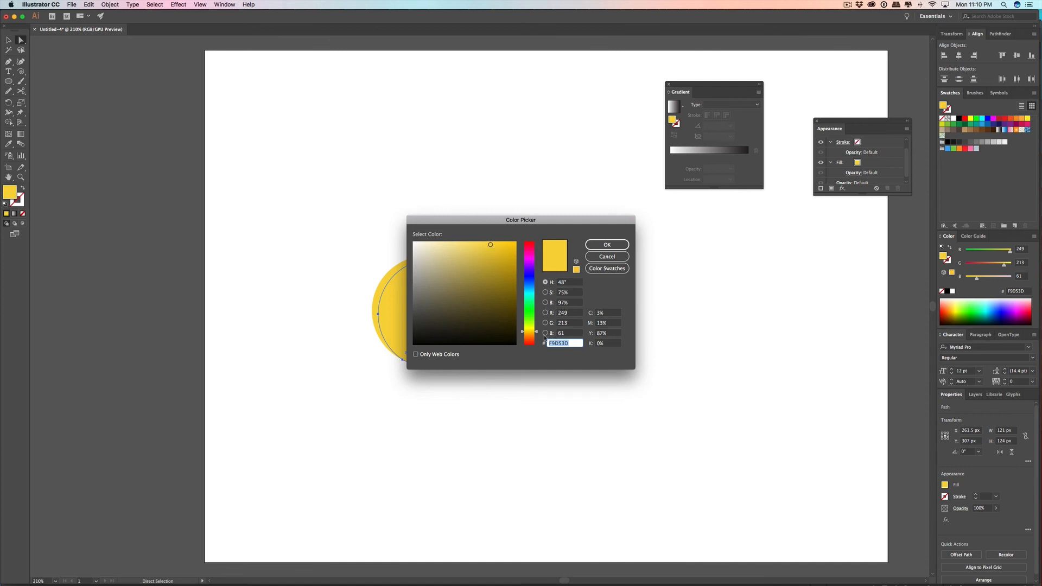
{"action": "left_click_drag", "start_coordinate": [536, 332], "coordinate": [537, 330]}
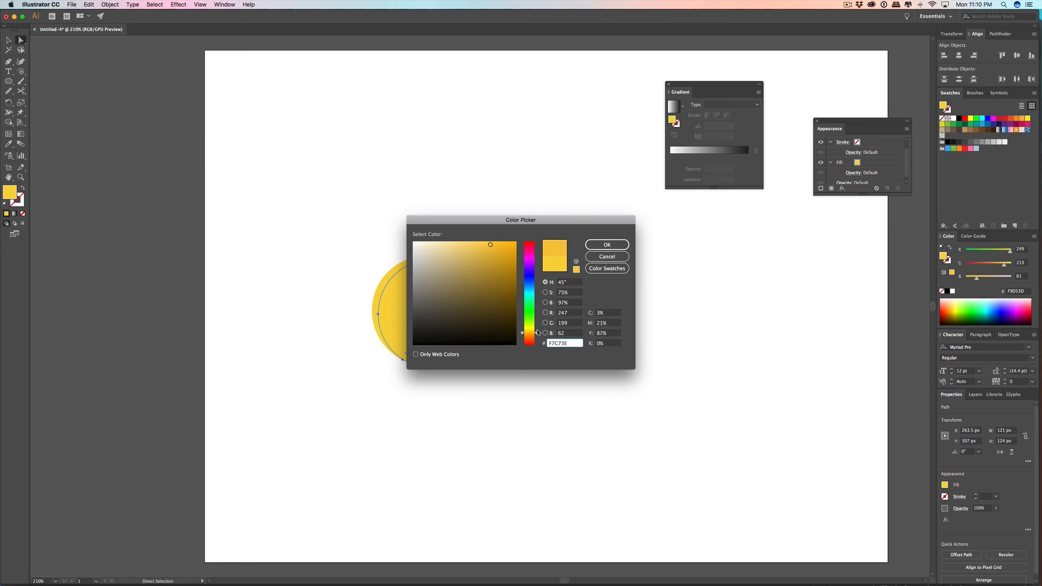
{"action": "left_click", "coordinate": [597, 245]}
{"action": "left_click", "coordinate": [517, 279]}
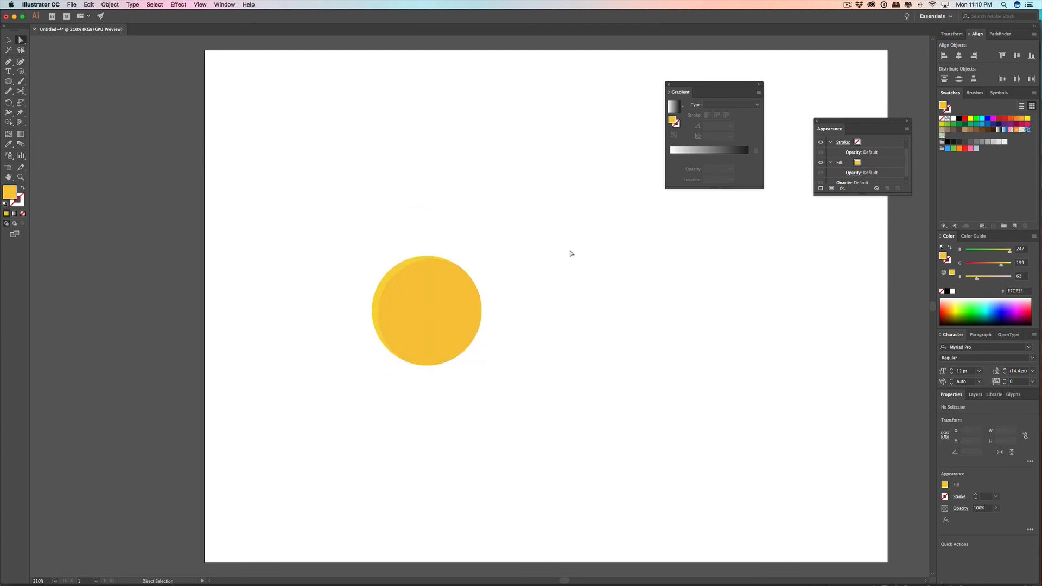
Step: Change the fill of the back circle, which shows as the outer crescent, to bright yellow FFEC00 and deselect it
{"action": "left_click", "coordinate": [389, 275]}
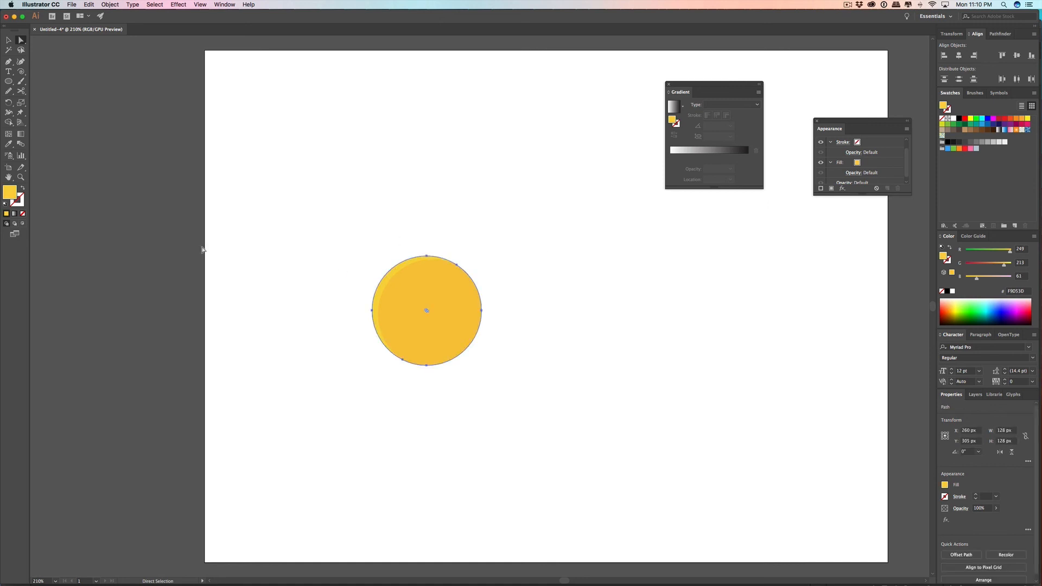
{"action": "double_click", "coordinate": [10, 195]}
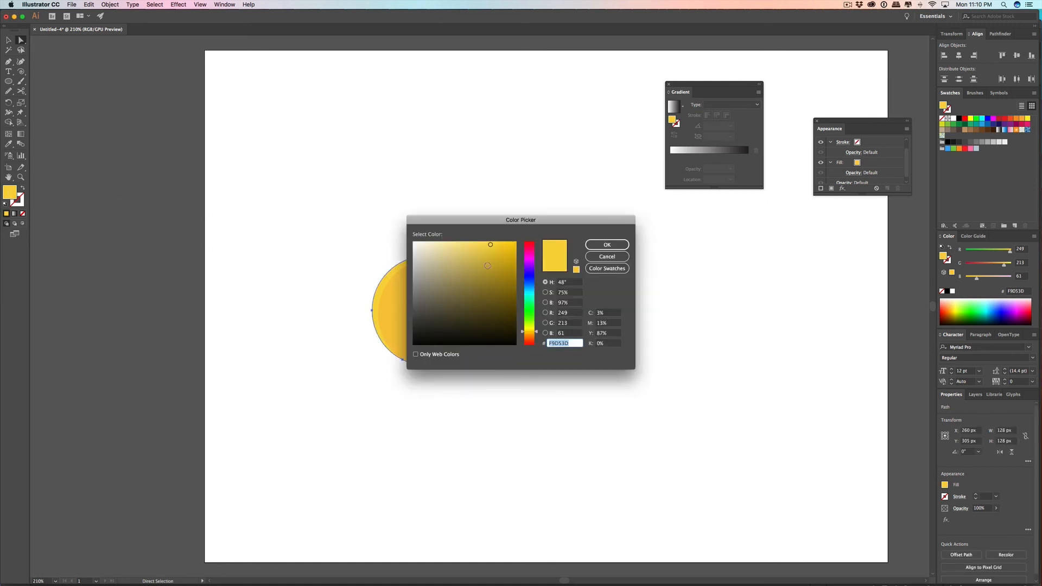
{"action": "left_click_drag", "start_coordinate": [488, 253], "coordinate": [491, 254]}
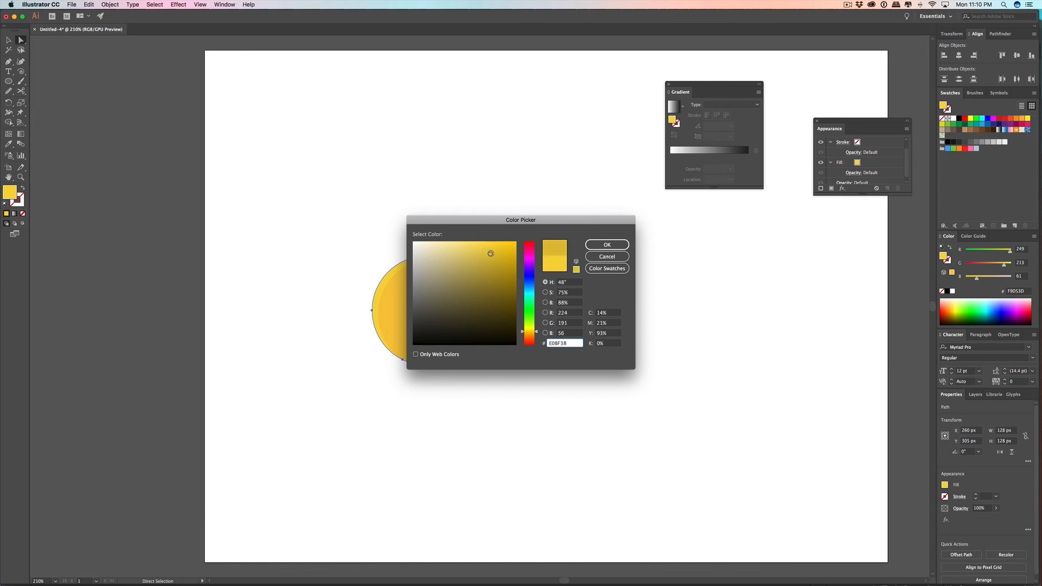
{"action": "left_click", "coordinate": [538, 335]}
{"action": "left_click_drag", "start_coordinate": [538, 335], "coordinate": [537, 333]}
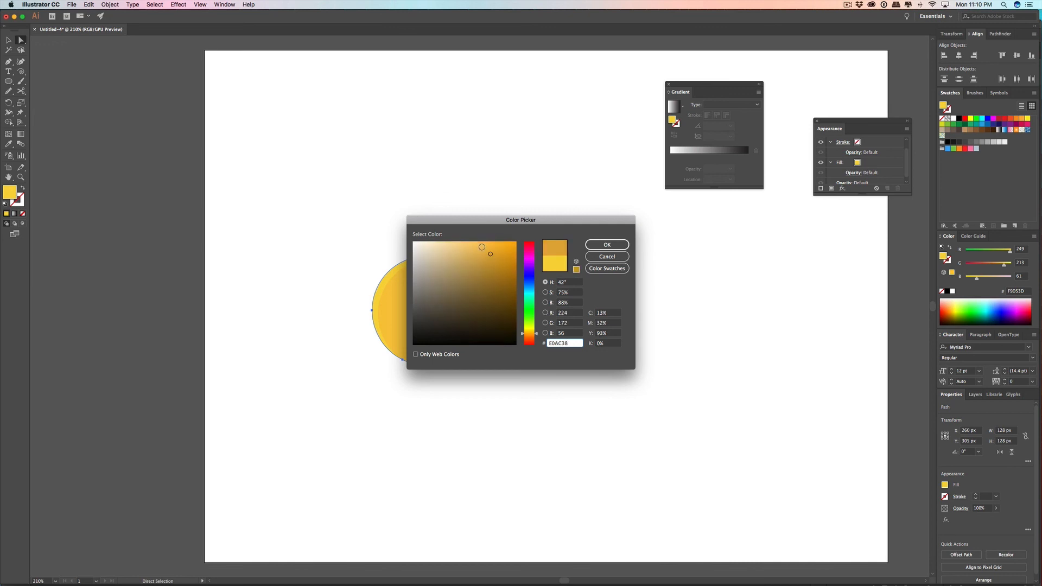
{"action": "left_click_drag", "start_coordinate": [496, 248], "coordinate": [516, 243]}
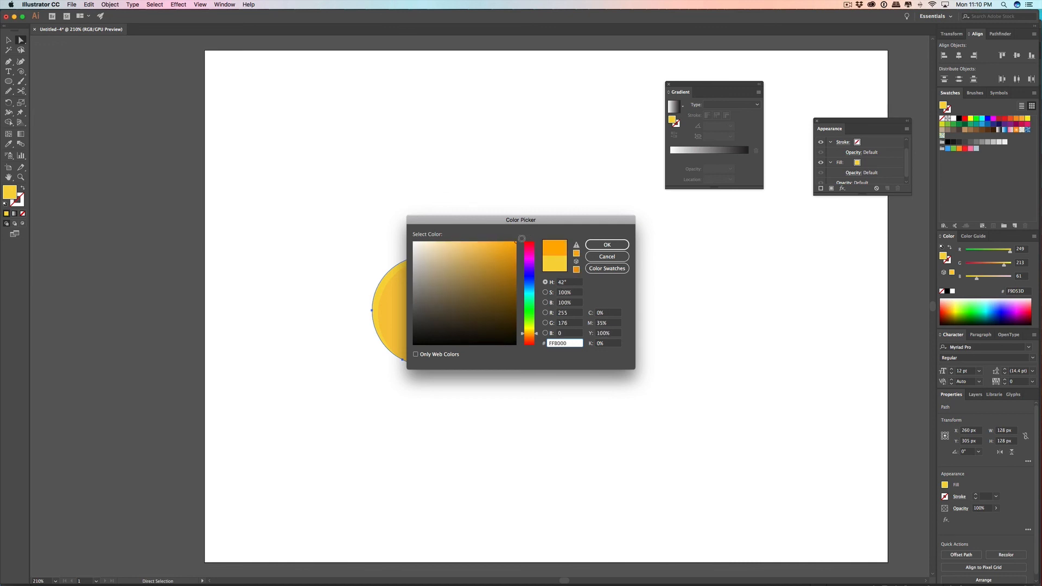
{"action": "left_click_drag", "start_coordinate": [537, 332], "coordinate": [537, 333]}
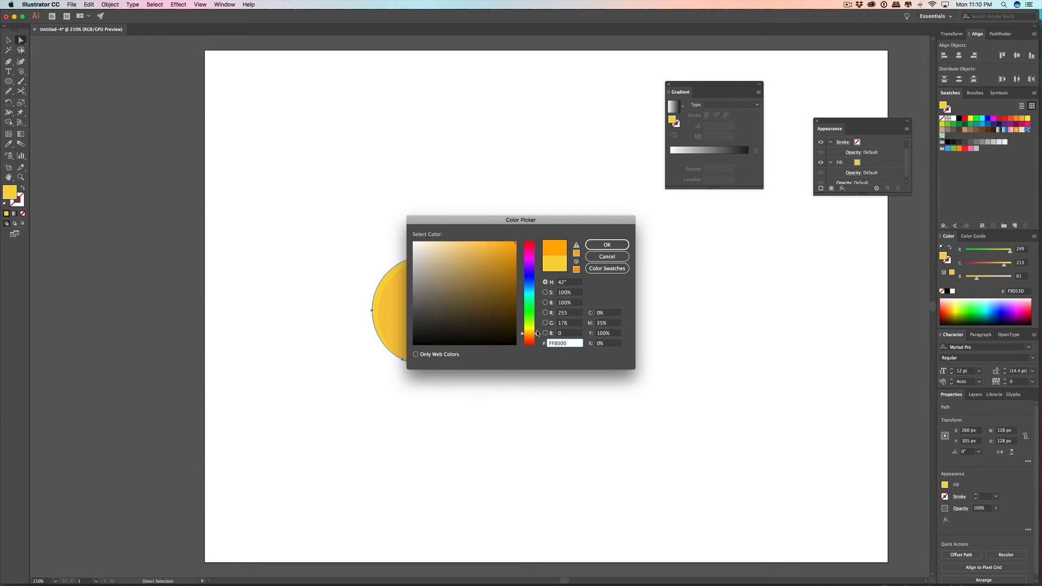
{"action": "left_click", "coordinate": [608, 244]}
{"action": "left_click", "coordinate": [672, 270]}
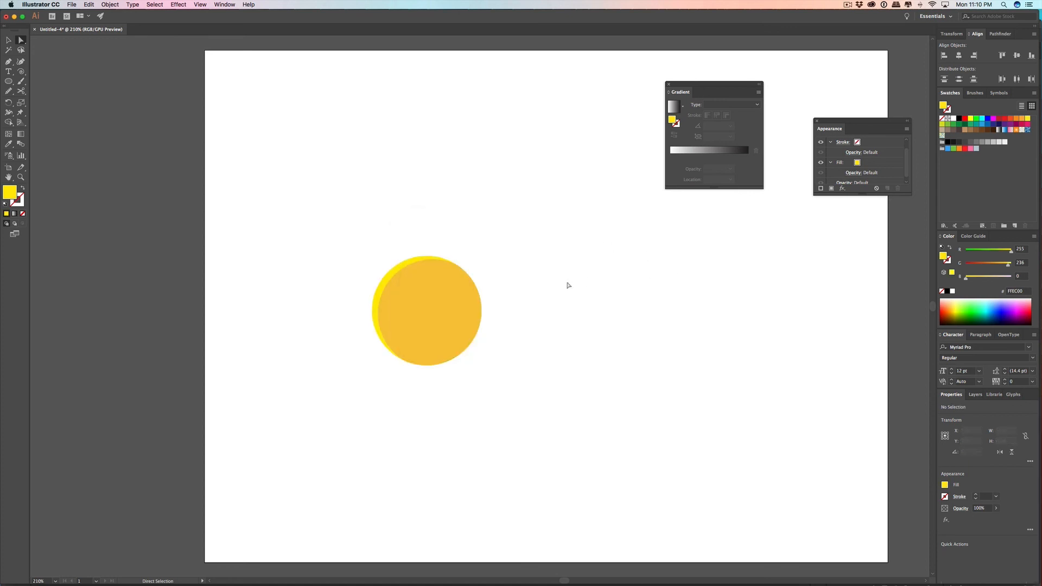
Step: Draw a triangle about 61 px wide and 53 px high to the right of the circles using the Star tool
{"action": "scroll", "coordinate": [530, 272], "scroll_direction": "up", "scroll_amount": 2}
{"action": "scroll", "coordinate": [529, 273], "scroll_direction": "down", "scroll_amount": 6}
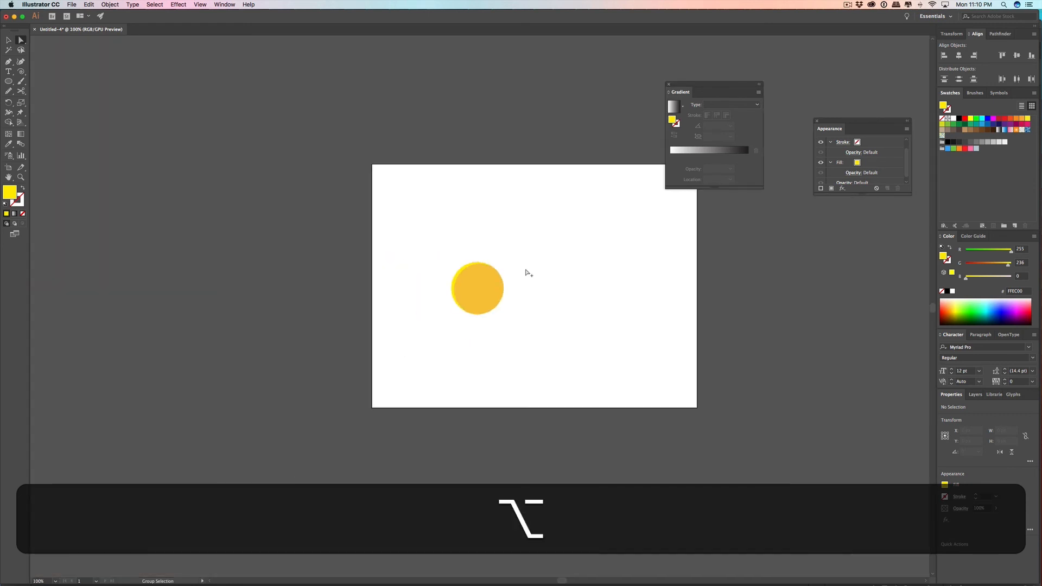
{"action": "scroll", "coordinate": [529, 272], "scroll_direction": "up", "scroll_amount": 1}
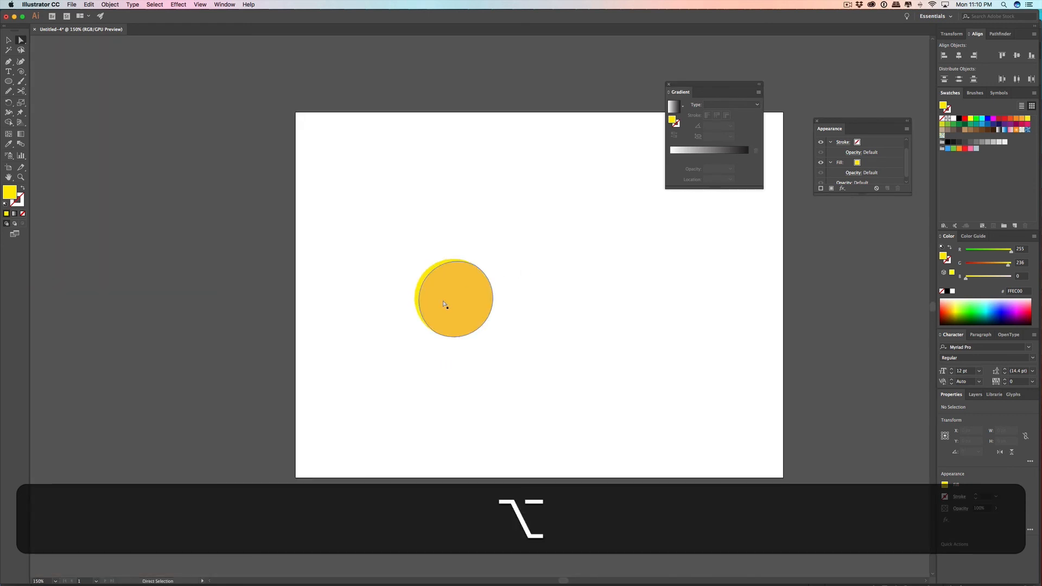
{"action": "left_click", "coordinate": [10, 84]}
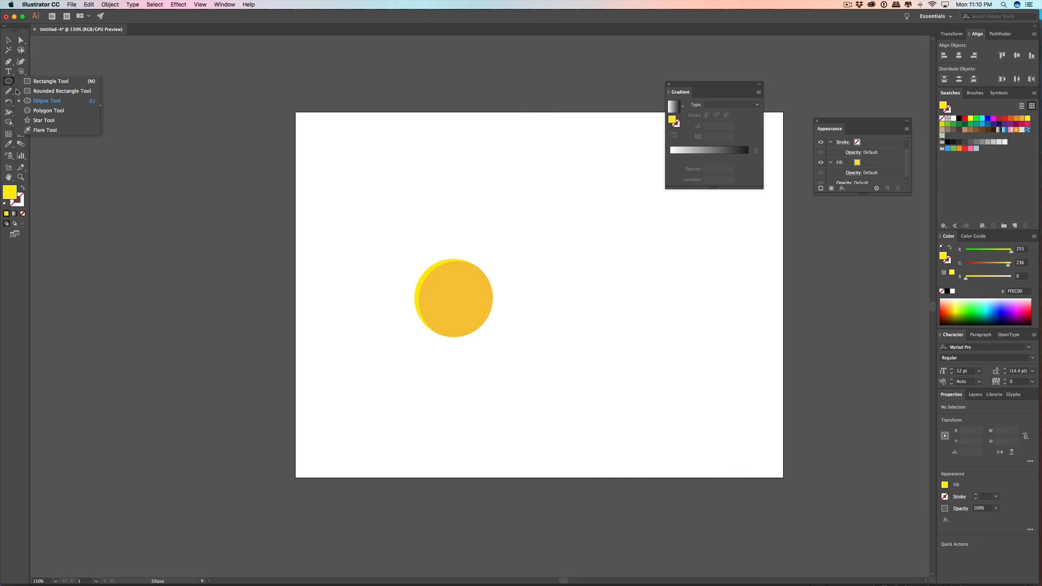
{"action": "left_click", "coordinate": [43, 120]}
{"action": "mouse_move", "coordinate": [530, 325]}
{"action": "left_mouse_down"}
{"action": "mouse_move", "coordinate": [554, 258]}
{"action": "mouse_move", "coordinate": [535, 242]}
{"action": "mouse_move", "coordinate": [525, 304]}
{"action": "left_mouse_up"}
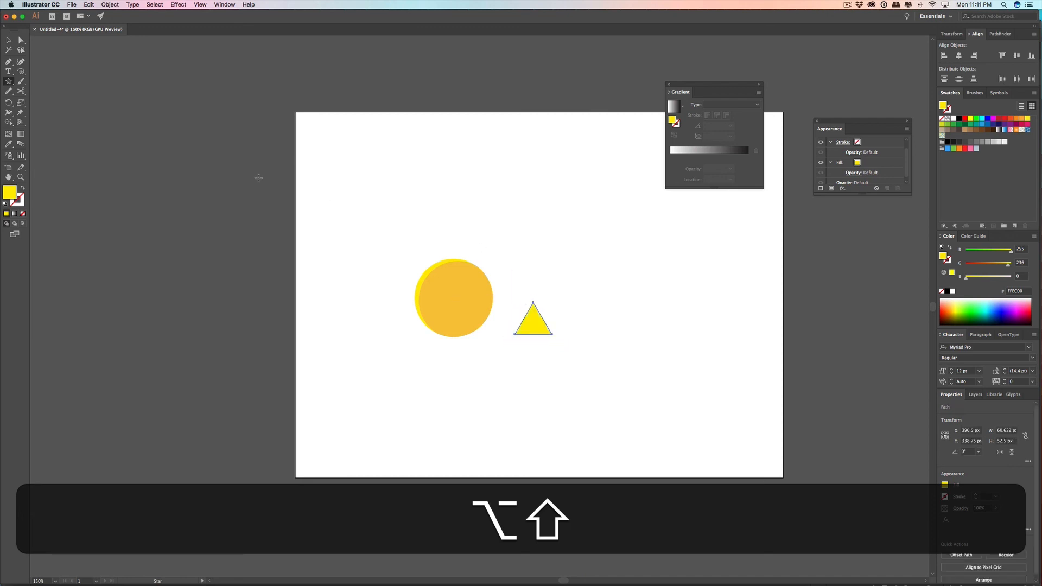
Step: Draw a trial star above the triangle, vary its number of points from many down to three, and delete it
{"action": "left_click_drag", "start_coordinate": [543, 259], "coordinate": [538, 216]}
{"action": "key", "text": "Up"}
{"action": "key", "text": "Up"}
{"action": "key", "text": "Down"}
{"action": "key", "text": "Up"}
{"action": "key", "text": "Down"}
{"action": "key", "text": "Down"}
{"action": "key", "text": "Up"}
{"action": "key", "text": "Down"}
{"action": "key", "text": "Up"}
{"action": "key", "text": "Up"}
{"action": "key", "text": "Up"}
{"action": "key", "text": "Up"}
{"action": "key", "text": "Up"}
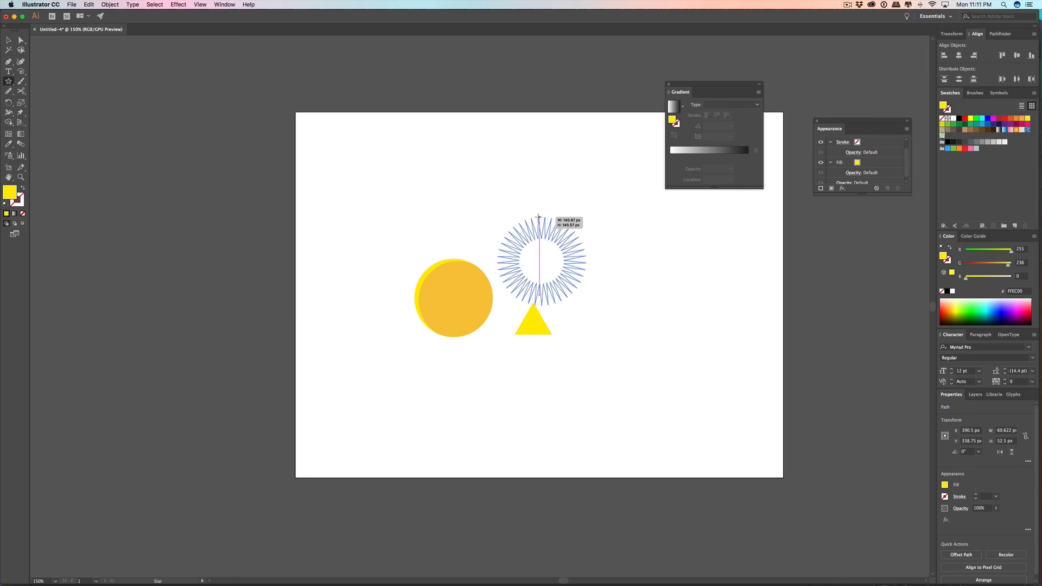
{"action": "key", "text": "Down"}
{"action": "left_click_drag", "start_coordinate": [538, 216], "coordinate": [540, 219]}
{"action": "key", "text": "Down"}
{"action": "key", "text": "Down"}
{"action": "key", "text": "Down"}
{"action": "key", "text": "Down"}
{"action": "key", "text": "Down"}
{"action": "key", "text": "Down"}
{"action": "key", "text": "Down"}
{"action": "key", "text": "Down"}
{"action": "key", "text": "Down"}
{"action": "key", "text": "Down"}
{"action": "key", "text": "Down"}
{"action": "key", "text": "Down"}
{"action": "key", "text": "Down"}
{"action": "key", "text": "Down"}
{"action": "key", "text": "Down"}
{"action": "key", "text": "Down"}
{"action": "key", "text": "Down"}
{"action": "key", "text": "Down"}
{"action": "key", "text": "Down"}
{"action": "key", "text": "Down"}
{"action": "key", "text": "Down"}
{"action": "key", "text": "Down"}
{"action": "key", "text": "Down"}
{"action": "key", "text": "Down"}
{"action": "key", "text": "Down"}
{"action": "key", "text": "Down"}
{"action": "key", "text": "Down"}
{"action": "key", "text": "Down"}
{"action": "key", "text": "Down"}
{"action": "key", "text": "Down"}
{"action": "key", "text": "Down"}
{"action": "key", "text": "Down"}
{"action": "key", "text": "Down"}
{"action": "key", "text": "Down"}
{"action": "key", "text": "Down"}
{"action": "key", "text": "Down"}
{"action": "key", "text": "Down"}
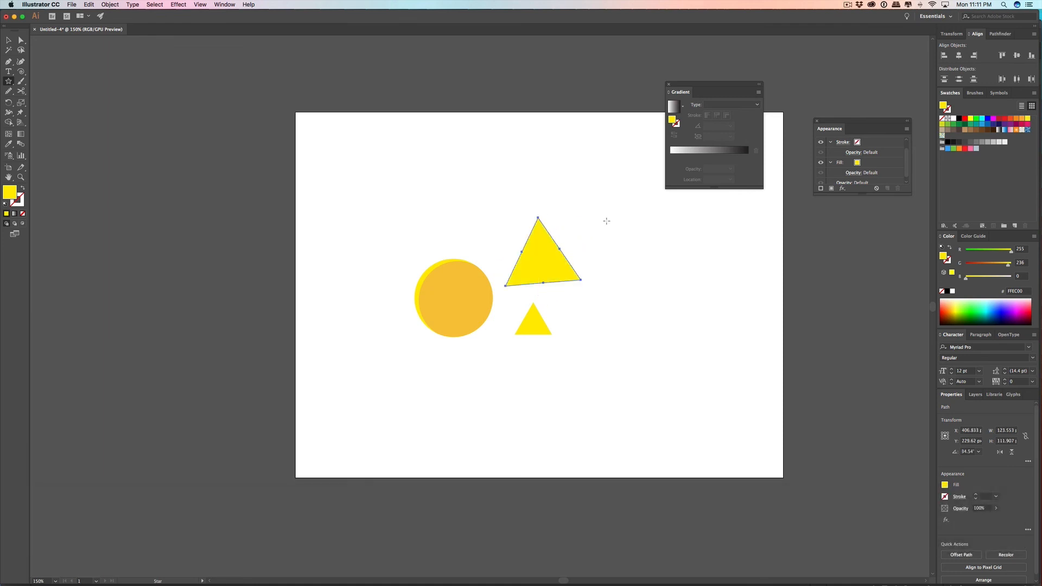
{"action": "key", "text": "BackSpace"}
{"action": "key", "text": "v"}
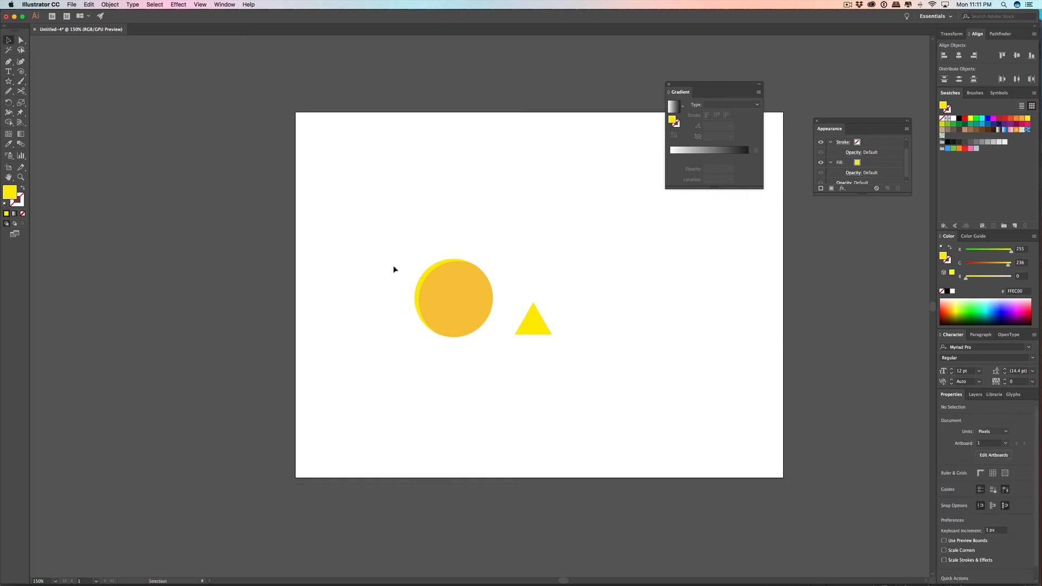
Step: Rotate the triangle to 90°, place its tip at the inner circle's center as a mouth wedge, and select it together with the inner circle
{"action": "left_click", "coordinate": [535, 326]}
{"action": "mouse_move", "coordinate": [533, 336]}
{"action": "left_mouse_down"}
{"action": "mouse_move", "coordinate": [535, 354]}
{"action": "mouse_move", "coordinate": [534, 343]}
{"action": "left_mouse_up"}
{"action": "left_click_drag", "start_coordinate": [556, 298], "coordinate": [473, 298]}
{"action": "left_click", "coordinate": [529, 298]}
{"action": "left_click", "coordinate": [486, 285]}
{"action": "left_click", "coordinate": [483, 295], "text": "shift"}
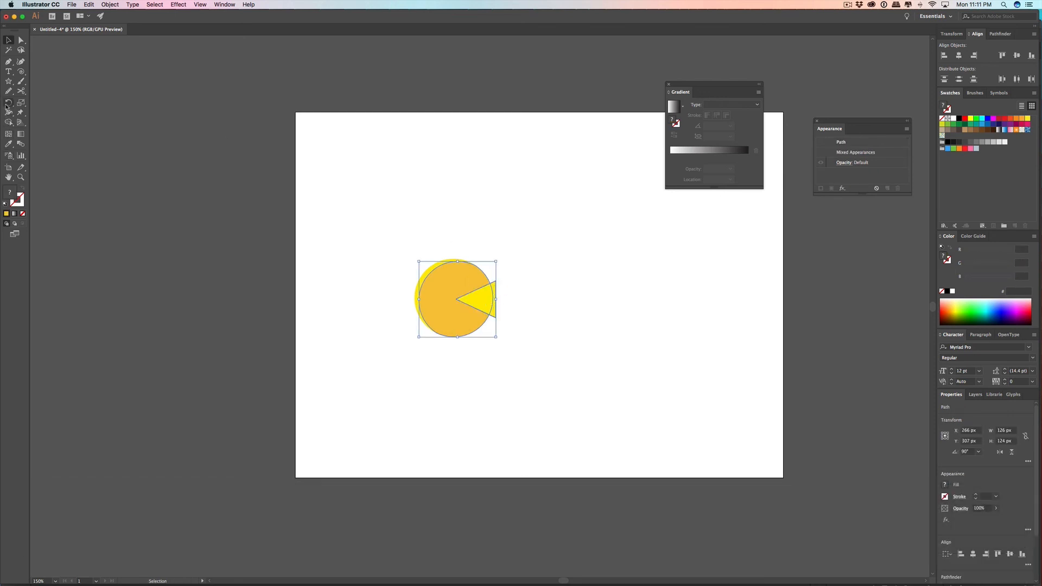
Step: Cut the triangular wedge out of the darker inner circle with the Shape Builder tool and deselect the result
{"action": "left_click", "coordinate": [11, 122]}
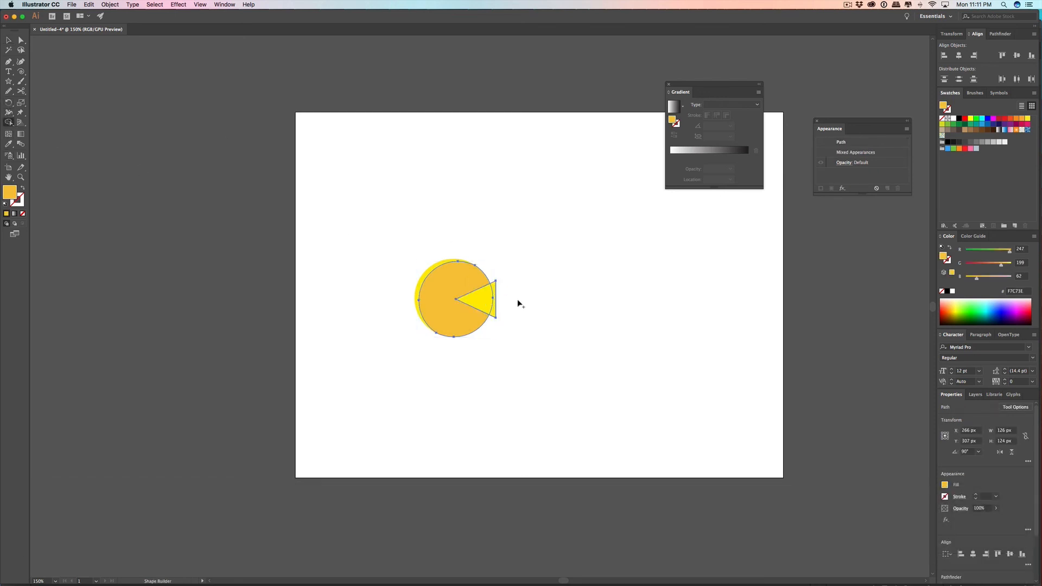
{"action": "key", "text": "super"}
{"action": "key", "text": "alt"}
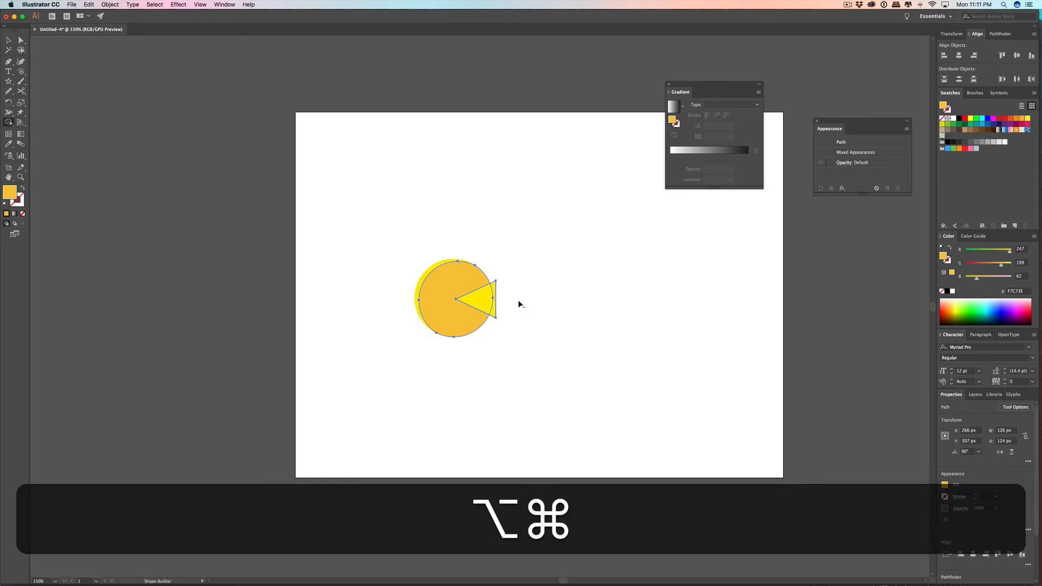
{"action": "mouse_move", "coordinate": [531, 306]}
{"action": "left_mouse_down"}
{"action": "mouse_move", "coordinate": [467, 299]}
{"action": "mouse_move", "coordinate": [477, 298]}
{"action": "left_mouse_up"}
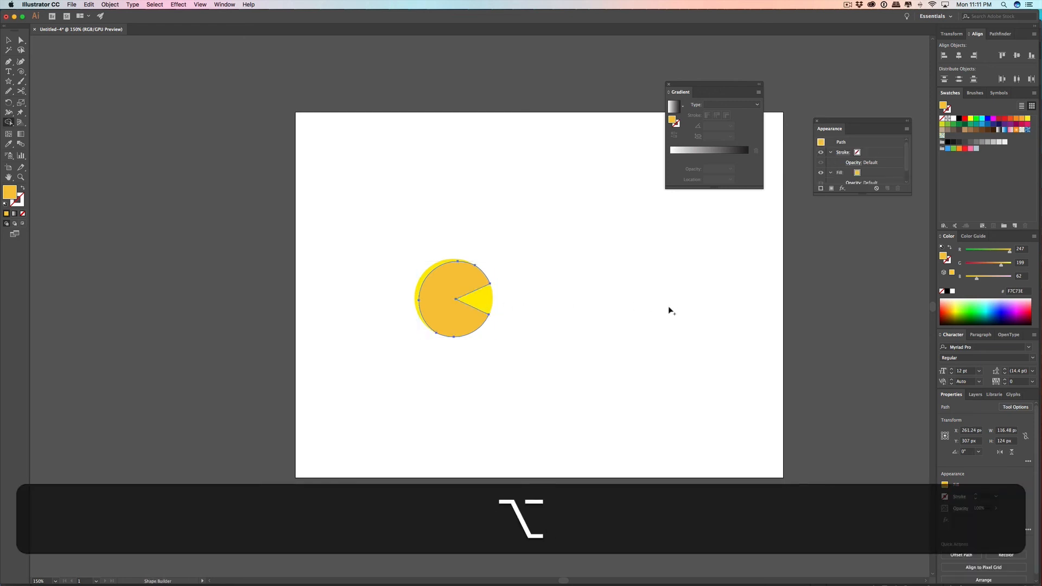
{"action": "left_click", "coordinate": [9, 40]}
{"action": "left_click", "coordinate": [535, 265]}
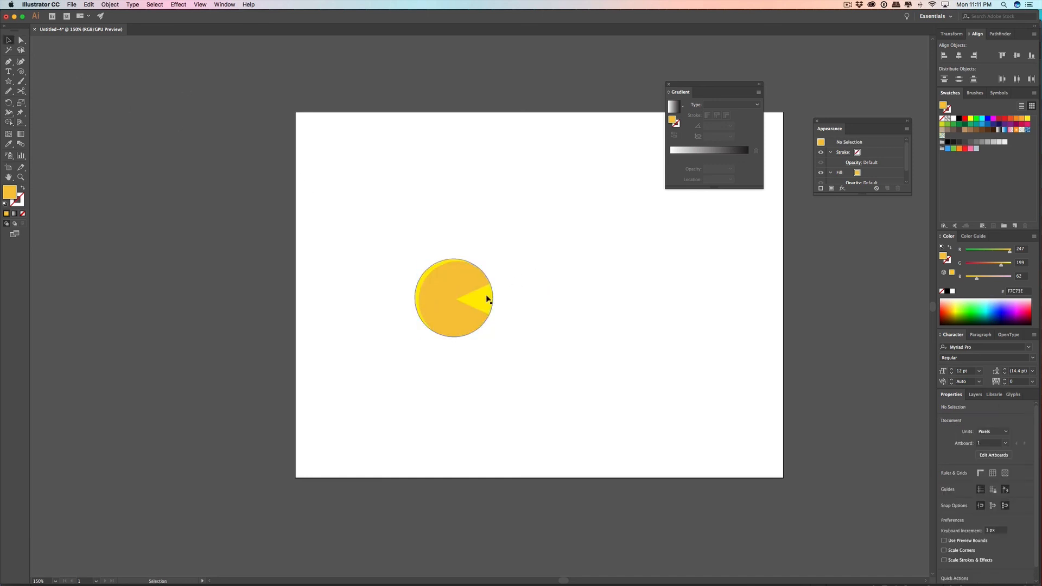
Step: Remove the bright yellow mouth area from the back circle with the Shape Builder tool, using both circle shapes
{"action": "left_click_drag", "start_coordinate": [373, 219], "coordinate": [527, 349]}
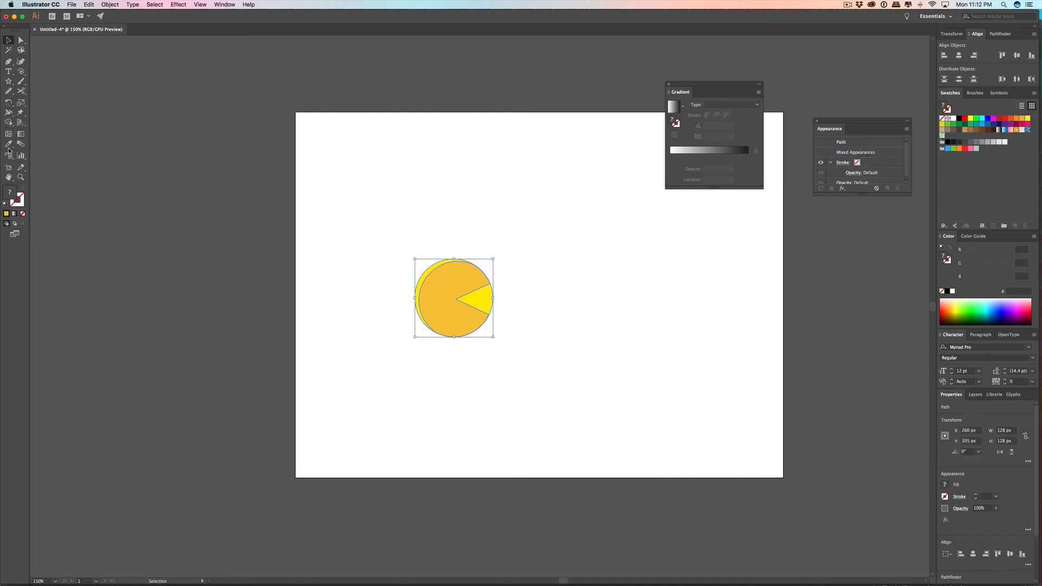
{"action": "left_click", "coordinate": [8, 124]}
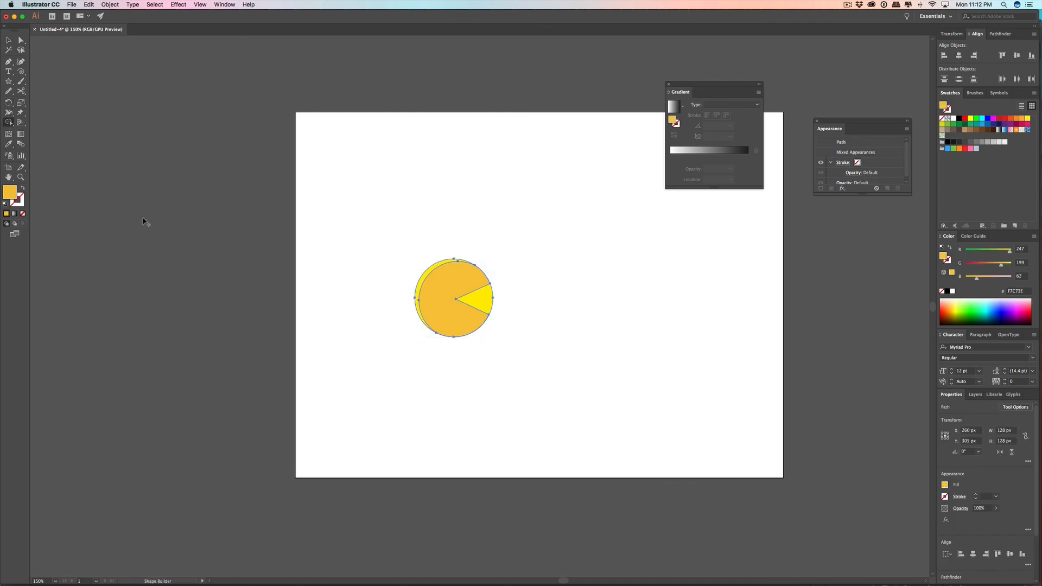
{"action": "left_click", "coordinate": [497, 307], "text": "alt"}
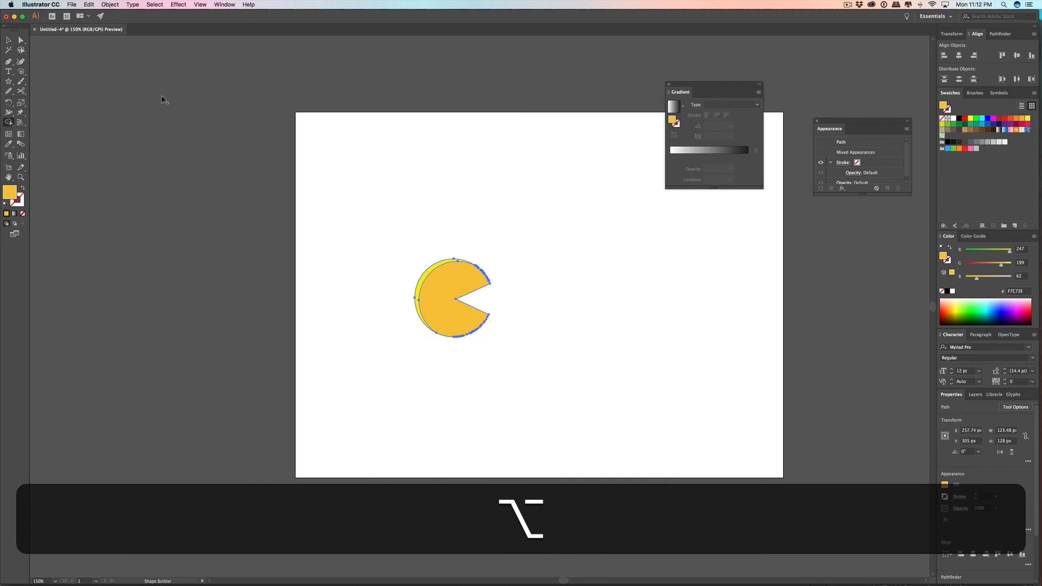
{"action": "left_click", "coordinate": [7, 41]}
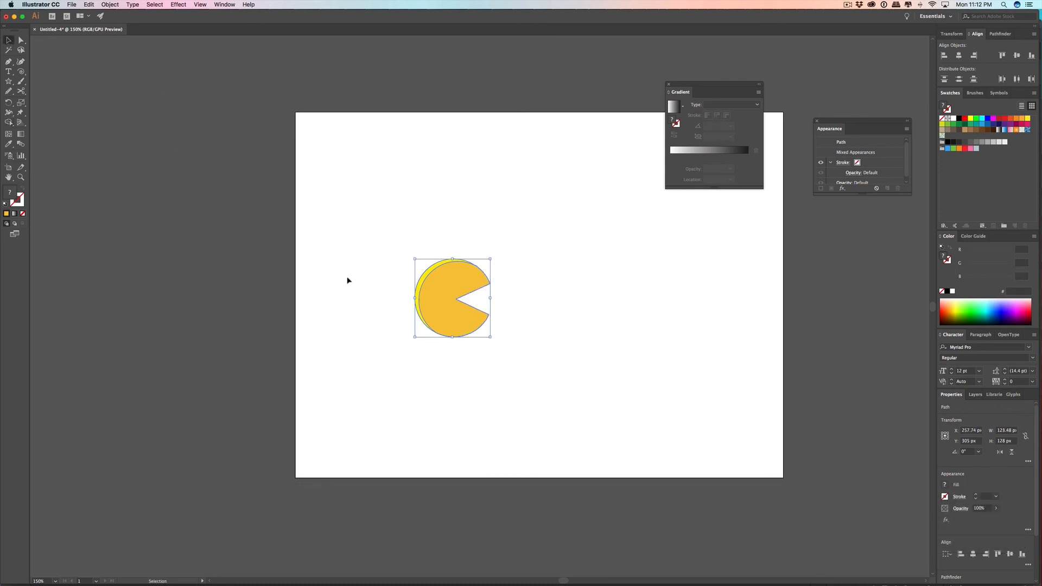
Step: Examine the coinciding edges of the two cut circles and the back shape's anchor points above the mouth up close
{"action": "scroll", "coordinate": [496, 273], "scroll_direction": "up", "scroll_amount": 5}
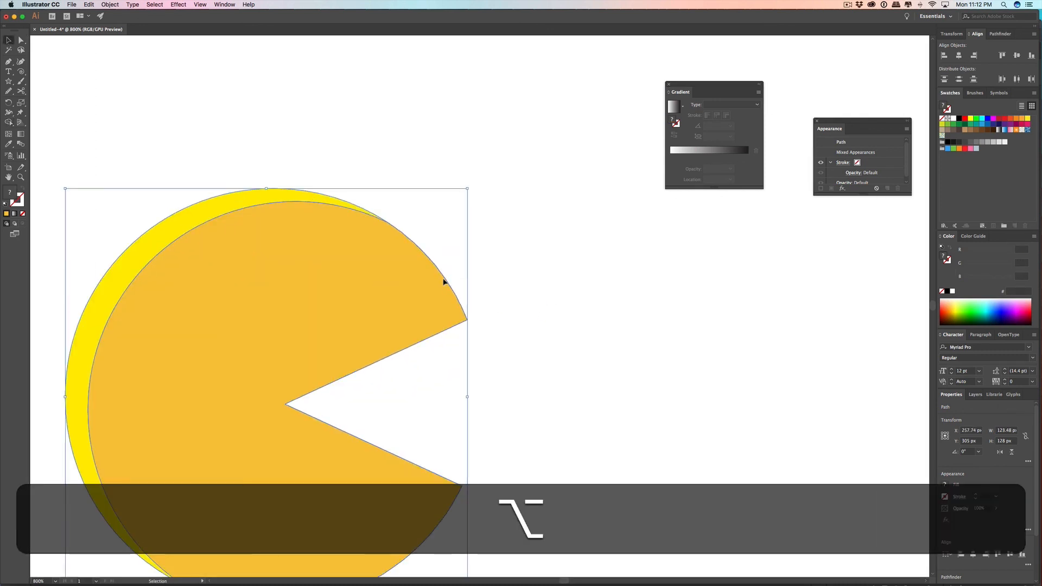
{"action": "left_click", "coordinate": [512, 288]}
{"action": "scroll", "coordinate": [429, 296], "scroll_direction": "up", "scroll_amount": 10}
{"action": "scroll", "coordinate": [688, 235], "scroll_direction": "down", "scroll_amount": 3}
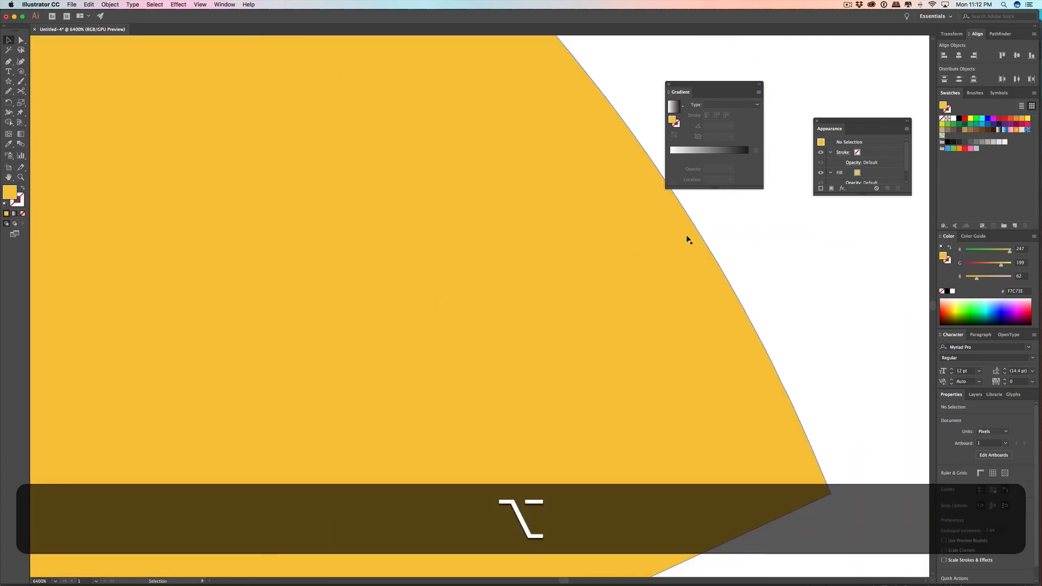
{"action": "left_click", "coordinate": [705, 249]}
{"action": "scroll", "coordinate": [691, 259], "scroll_direction": "down", "scroll_amount": 15}
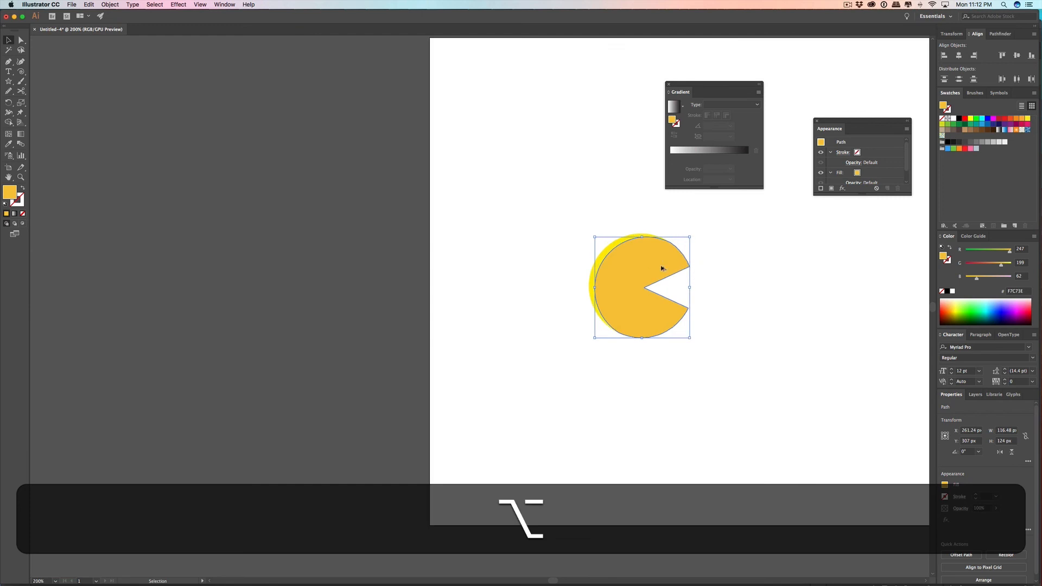
{"action": "left_click", "coordinate": [610, 249]}
{"action": "scroll", "coordinate": [679, 253], "scroll_direction": "up", "scroll_amount": 2}
{"action": "scroll", "coordinate": [666, 272], "scroll_direction": "up", "scroll_amount": 10}
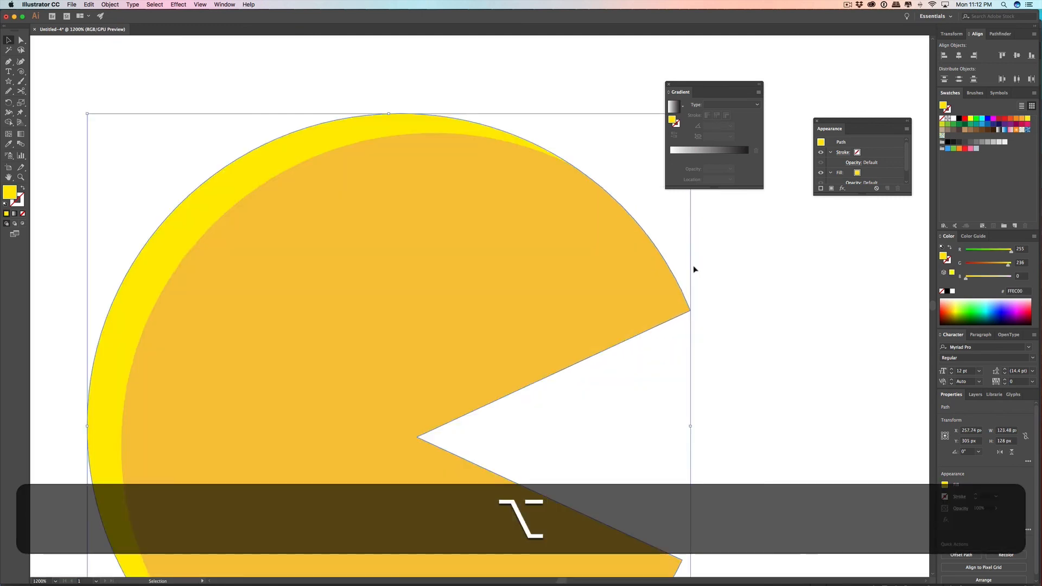
{"action": "left_click", "coordinate": [21, 40]}
{"action": "scroll", "coordinate": [522, 310], "scroll_direction": "down", "scroll_amount": 5}
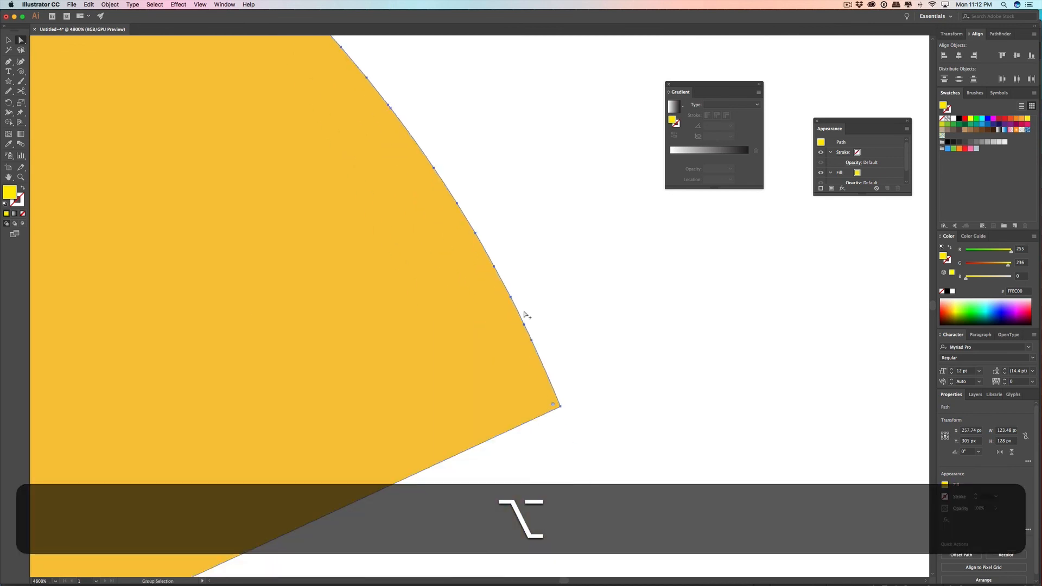
{"action": "scroll", "coordinate": [525, 315], "scroll_direction": "down", "scroll_amount": 1}
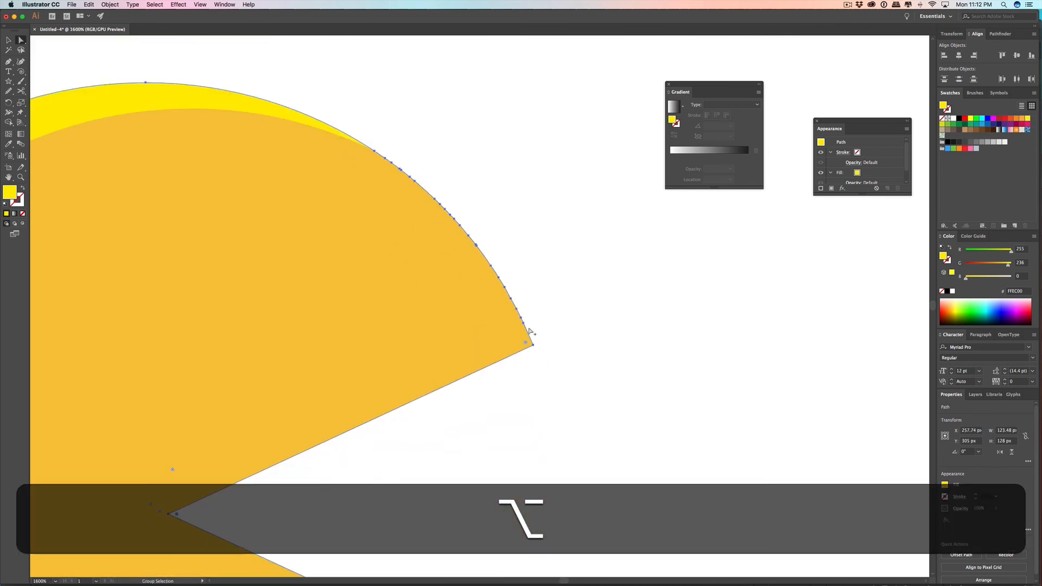
Step: Undo the Shape Builder mouth cuts on both circles, back to the intact triangle over the inner circle
{"action": "key", "text": "super+z"}
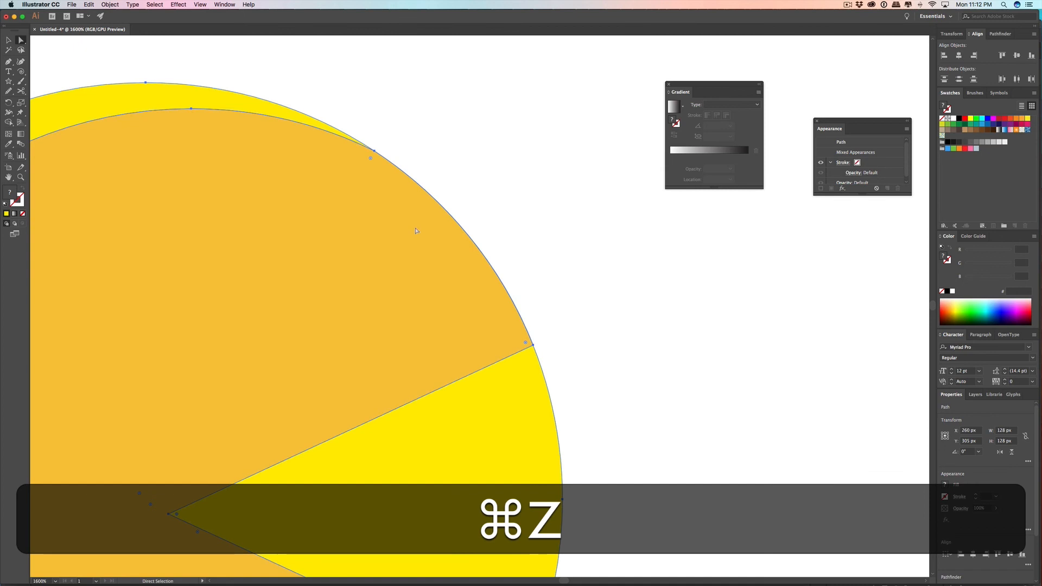
{"action": "scroll", "coordinate": [488, 240], "scroll_direction": "down", "scroll_amount": 4}
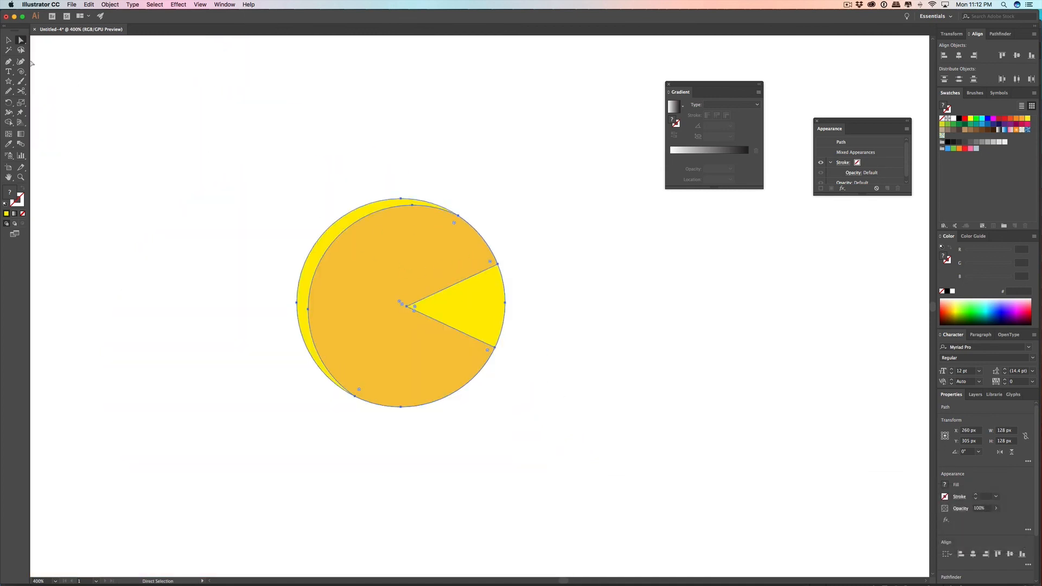
{"action": "left_click", "coordinate": [8, 40]}
{"action": "left_click", "coordinate": [543, 249]}
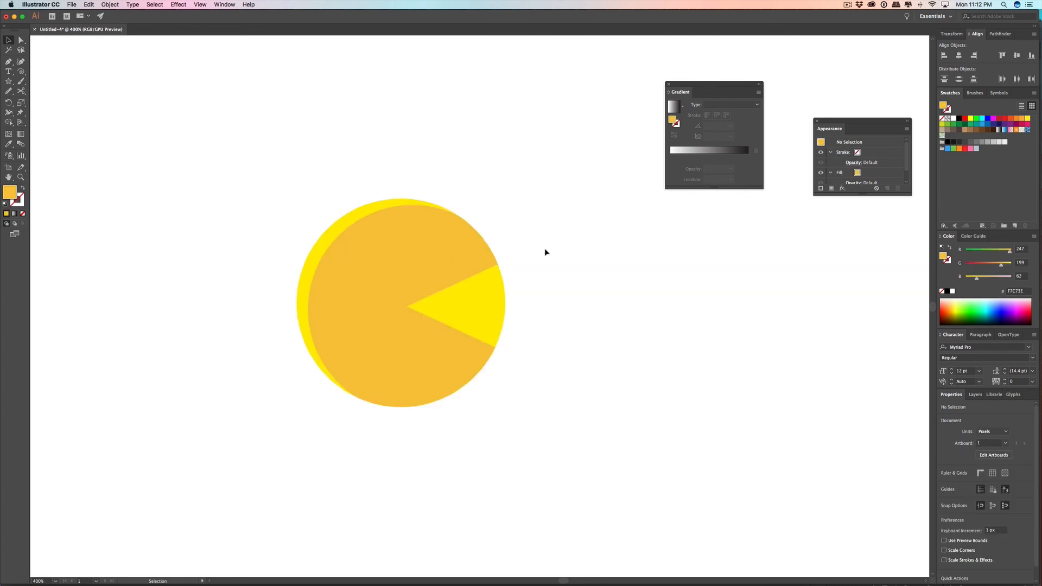
{"action": "left_click", "coordinate": [491, 303]}
{"action": "key", "text": "super+z"}
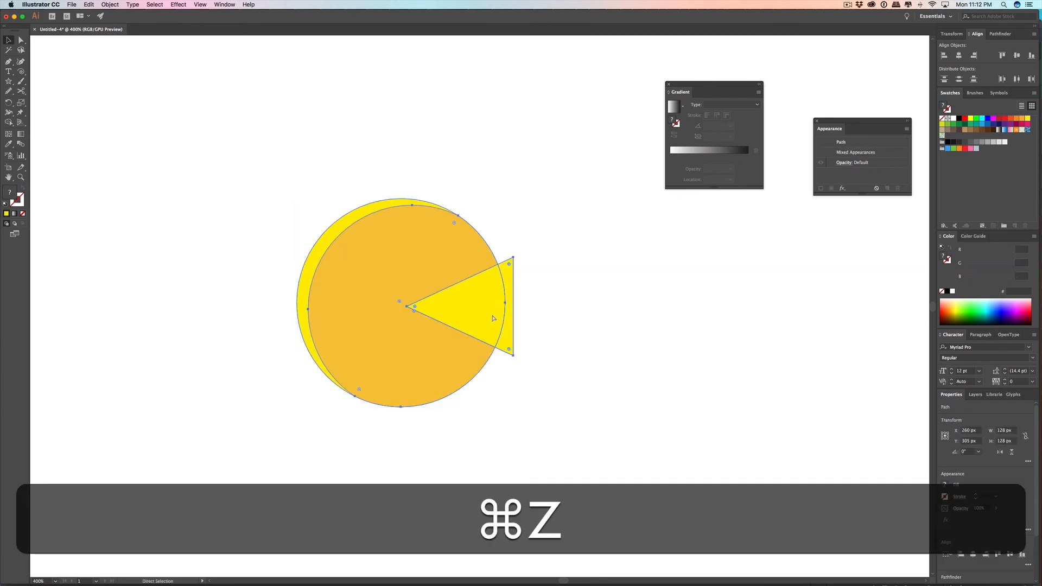
Step: Copy the selected inner circle and triangle and paste the copies in front
{"action": "key", "text": "super+c"}
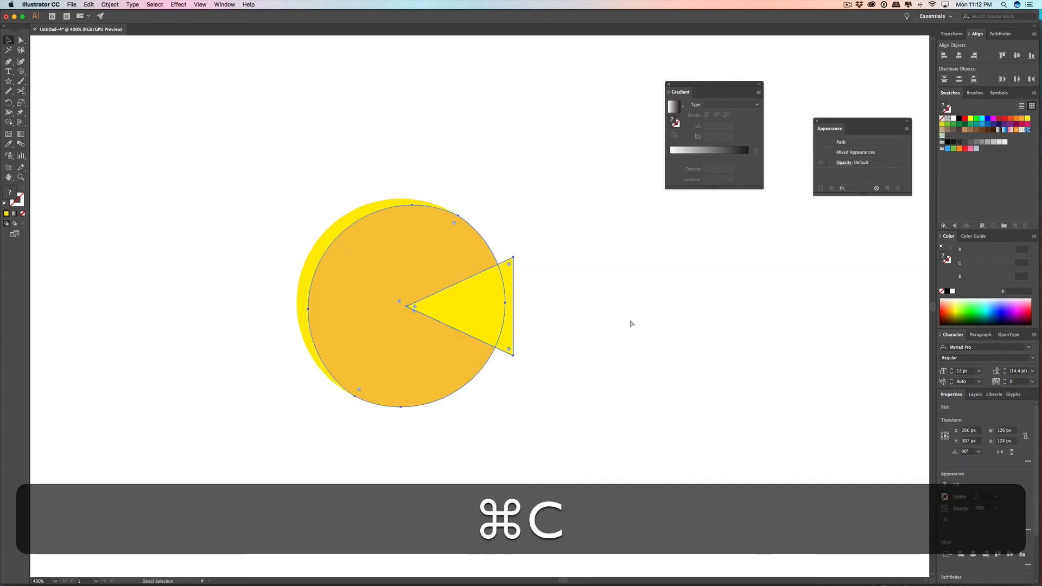
{"action": "key", "text": "super+f"}
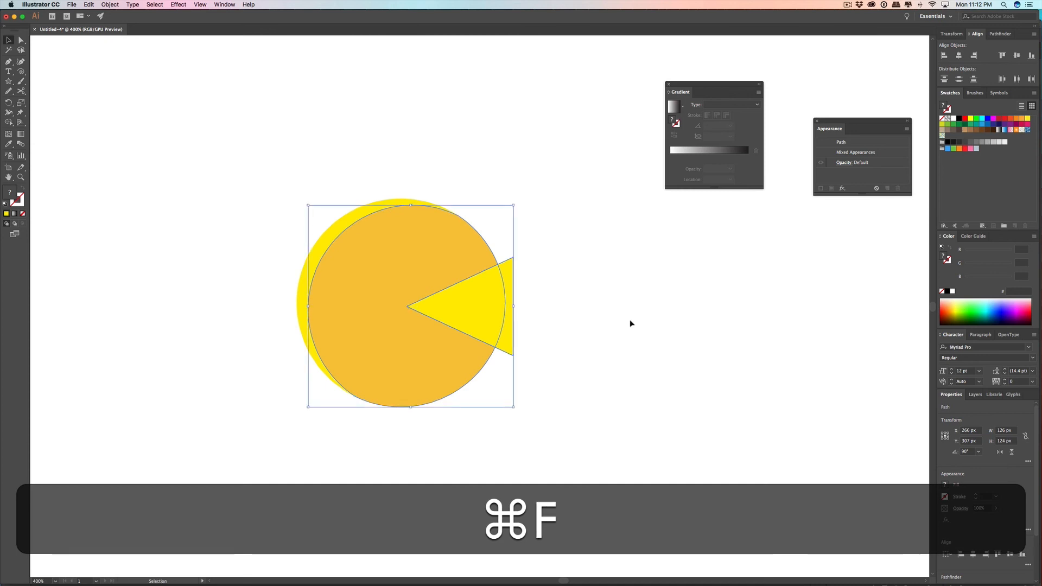
Step: Cut the triangular mouth wedge out of the copied inner circle with the Shape Builder tool, using the circle and triangle copies
{"action": "left_click", "coordinate": [630, 320]}
{"action": "left_click", "coordinate": [414, 257]}
{"action": "left_click", "coordinate": [469, 310], "text": "shift"}
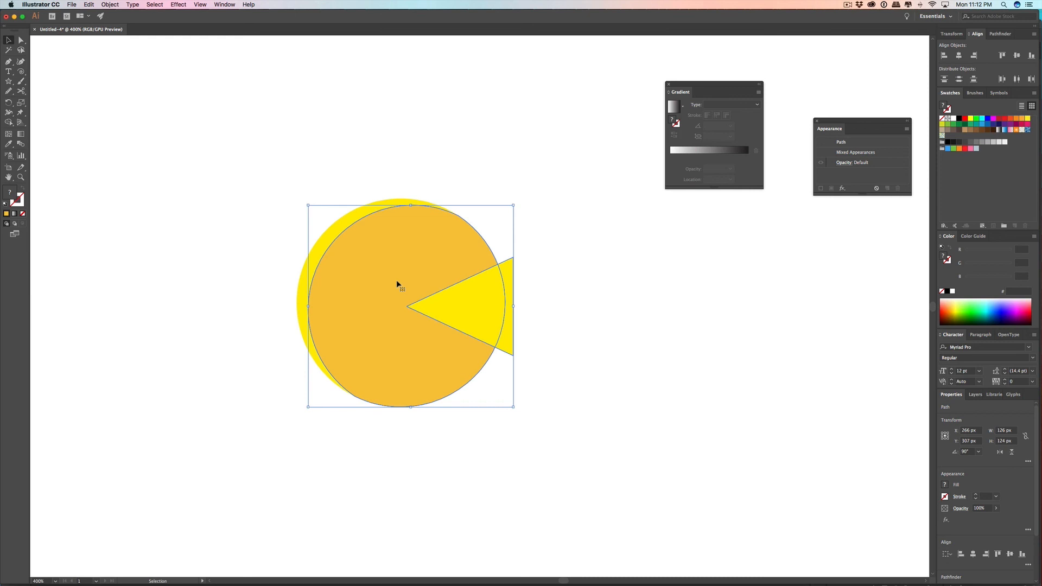
{"action": "left_click", "coordinate": [9, 122]}
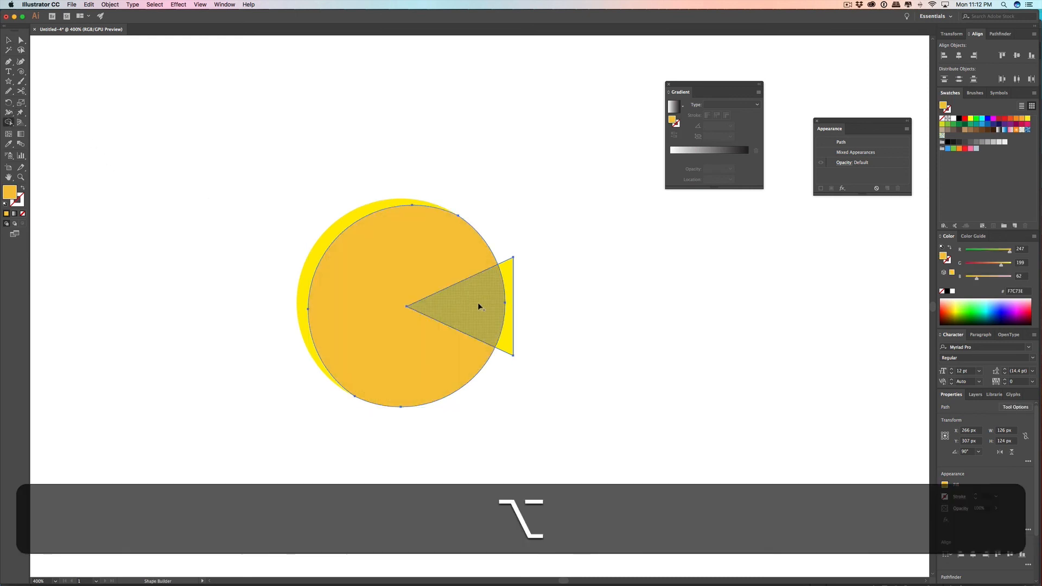
{"action": "left_click", "coordinate": [477, 301], "text": "alt"}
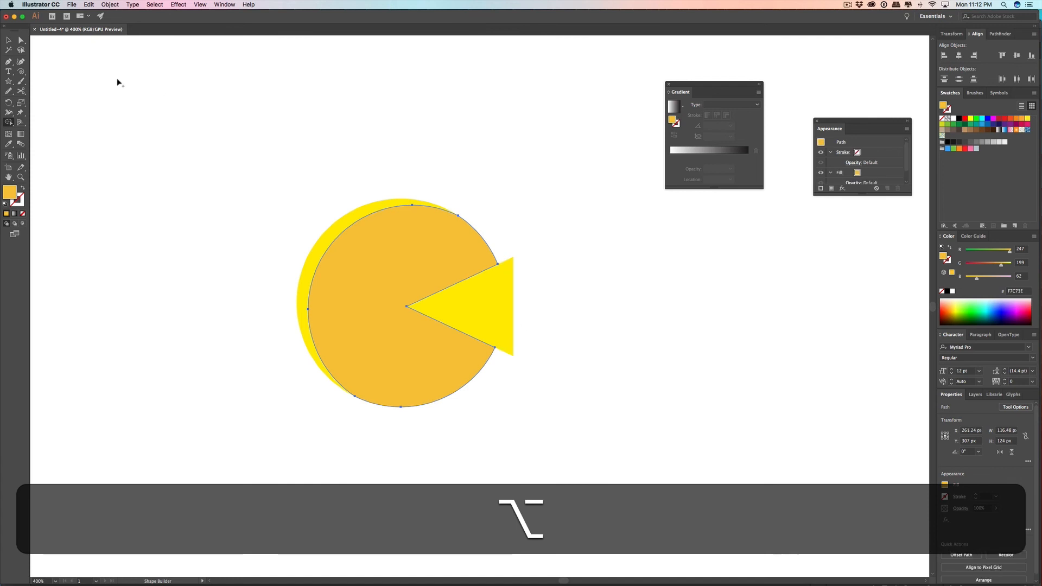
{"action": "left_click", "coordinate": [8, 39]}
{"action": "left_click", "coordinate": [582, 186]}
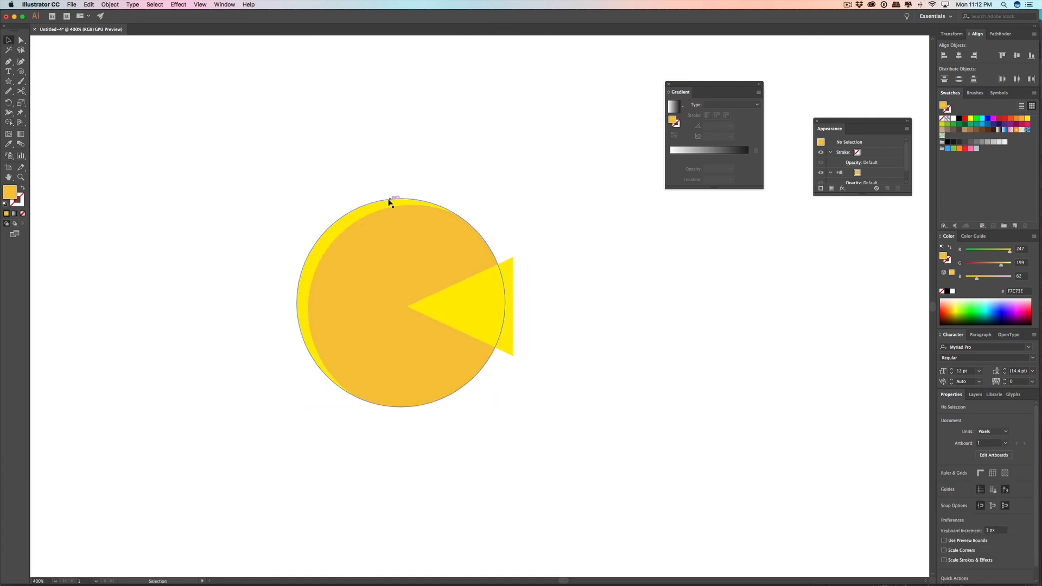
Step: Try to remove the mouth wedge from the back circle with the Shape Builder tool, and undo the cut
{"action": "left_click", "coordinate": [383, 206]}
{"action": "left_click", "coordinate": [354, 248], "text": "shift"}
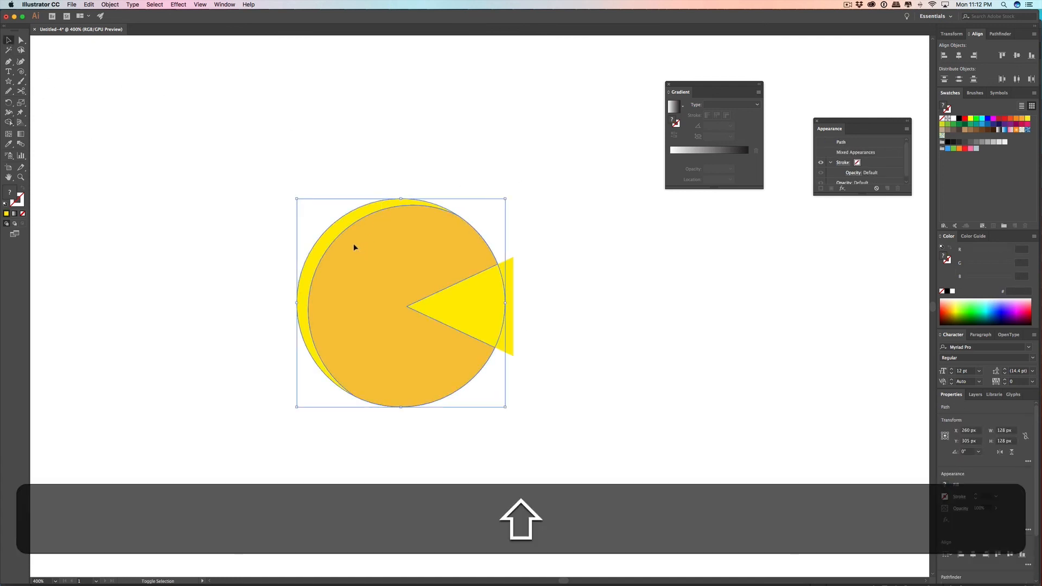
{"action": "left_click", "coordinate": [9, 122]}
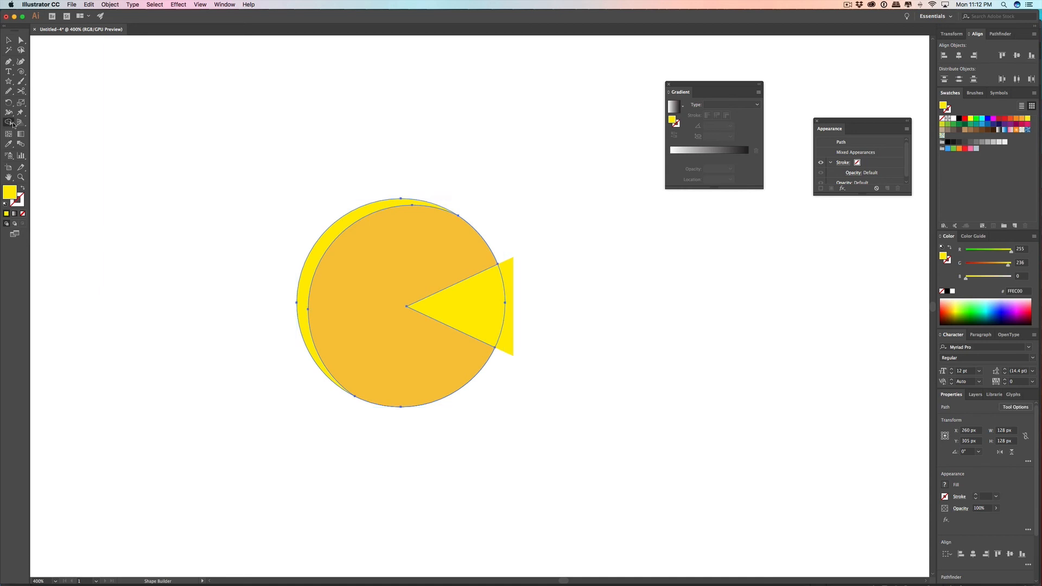
{"action": "key", "text": "alt"}
{"action": "left_click", "coordinate": [480, 305], "text": "alt"}
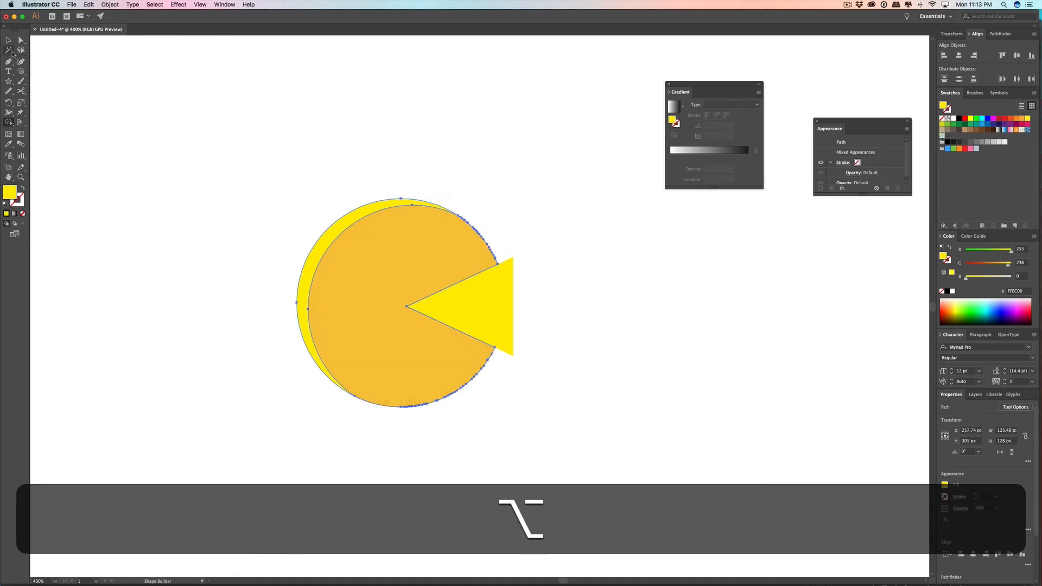
{"action": "key", "text": "super+z"}
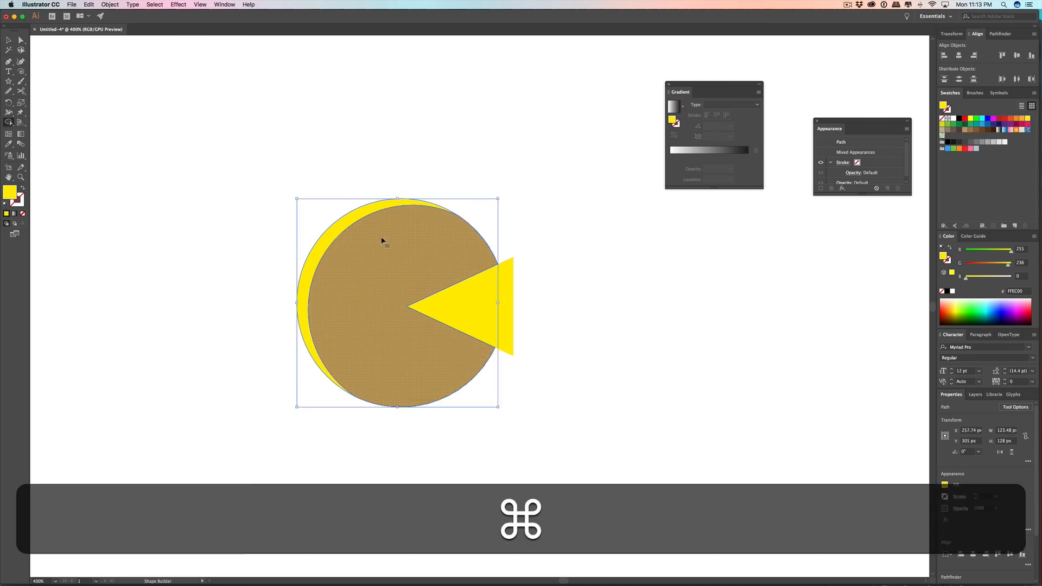
{"action": "key", "text": "super+shift+z"}
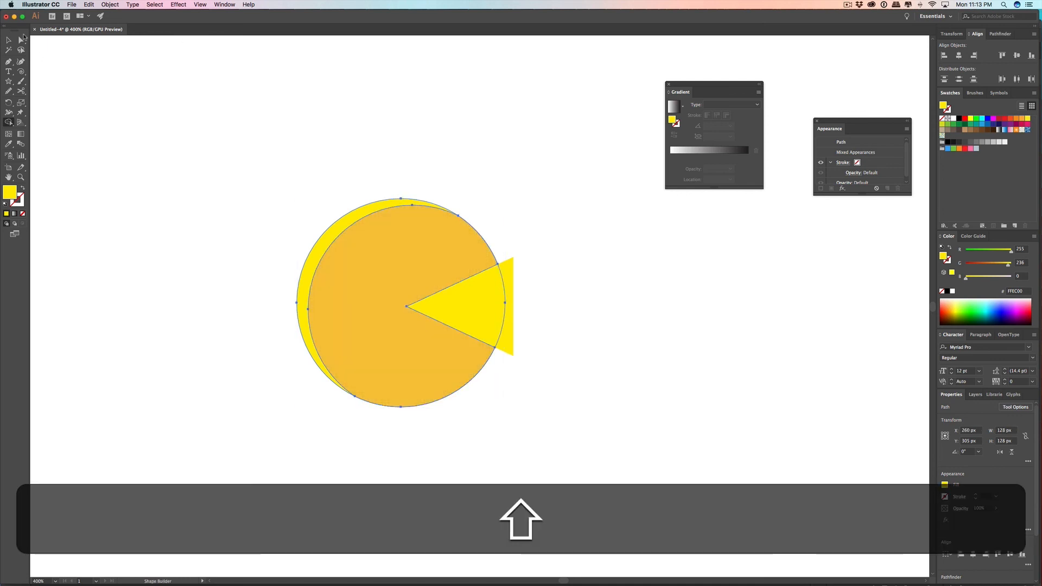
Step: Erase the inner Pac-Man area from the back circle with the Shape Builder tool, keeping the thin yellow crescent
{"action": "left_click", "coordinate": [408, 262], "text": "alt"}
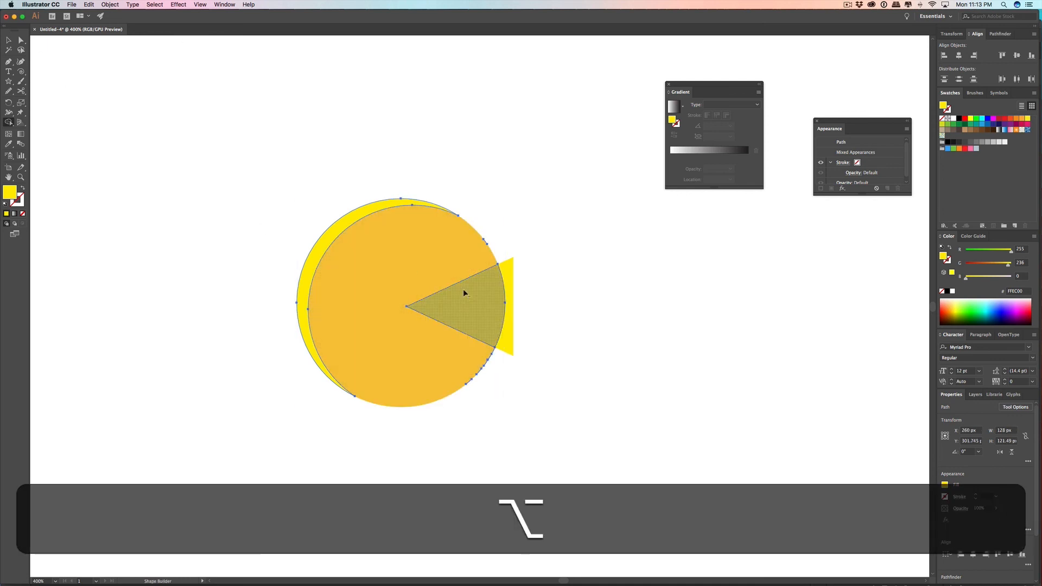
{"action": "key", "text": "BackSpace"}
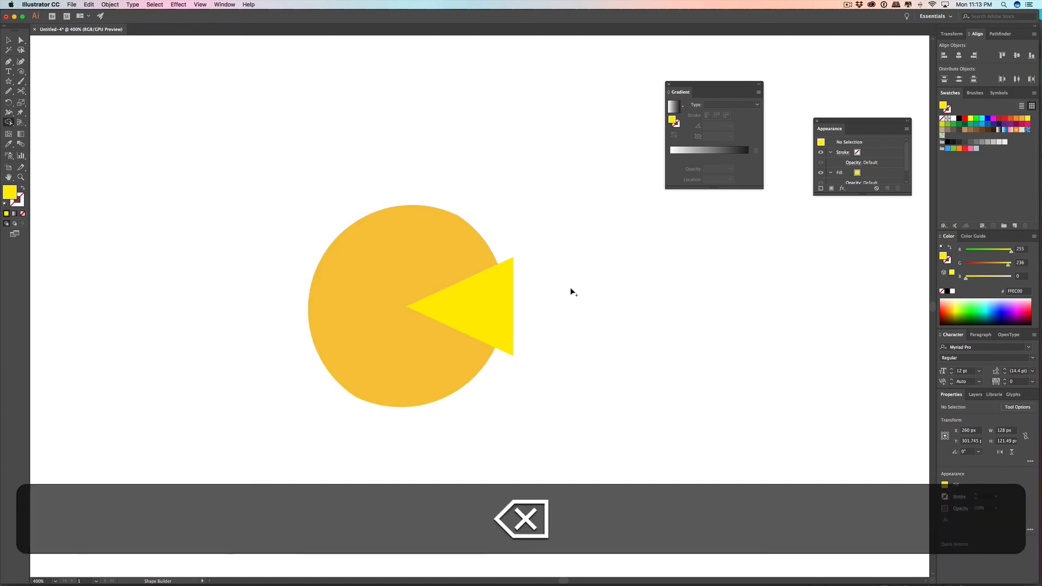
{"action": "key", "text": "super+z"}
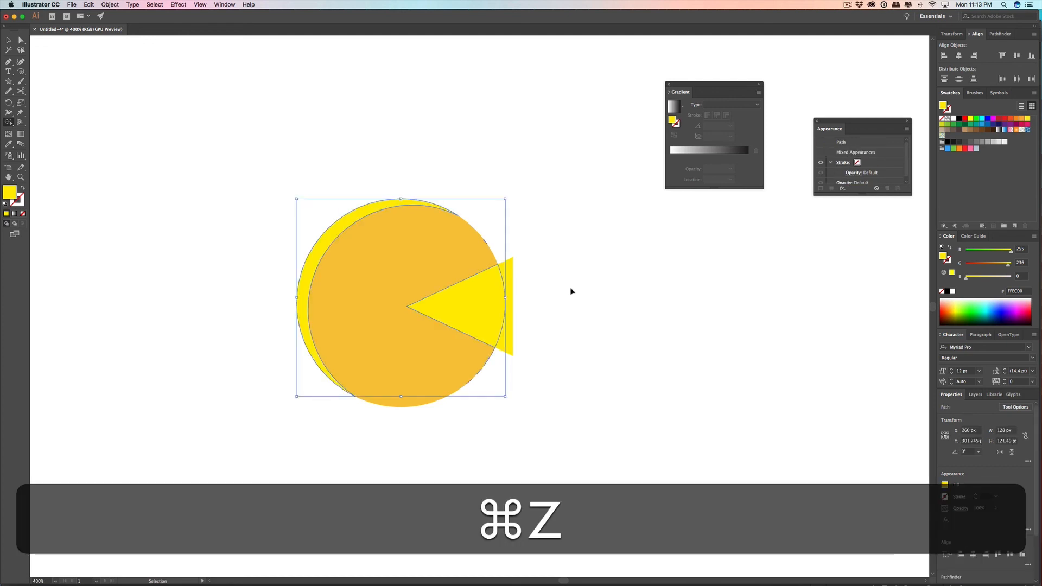
{"action": "left_click", "coordinate": [8, 40]}
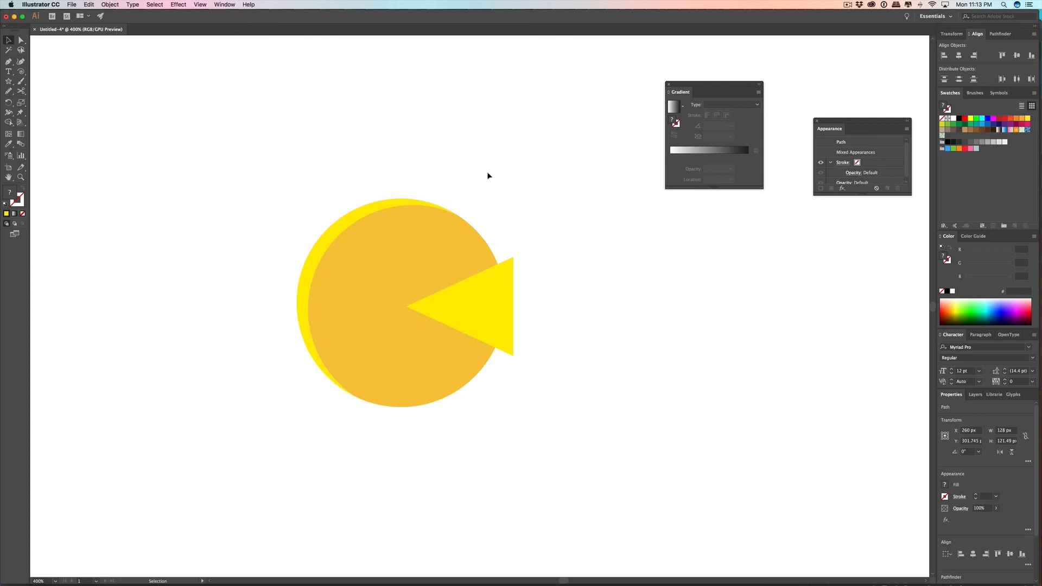
Step: Move the yellow triangle off the circle onto the empty canvas to its right
{"action": "left_click_drag", "start_coordinate": [514, 286], "coordinate": [747, 310]}
{"action": "left_click", "coordinate": [451, 304]}
{"action": "left_click_drag", "start_coordinate": [451, 305], "coordinate": [581, 280]}
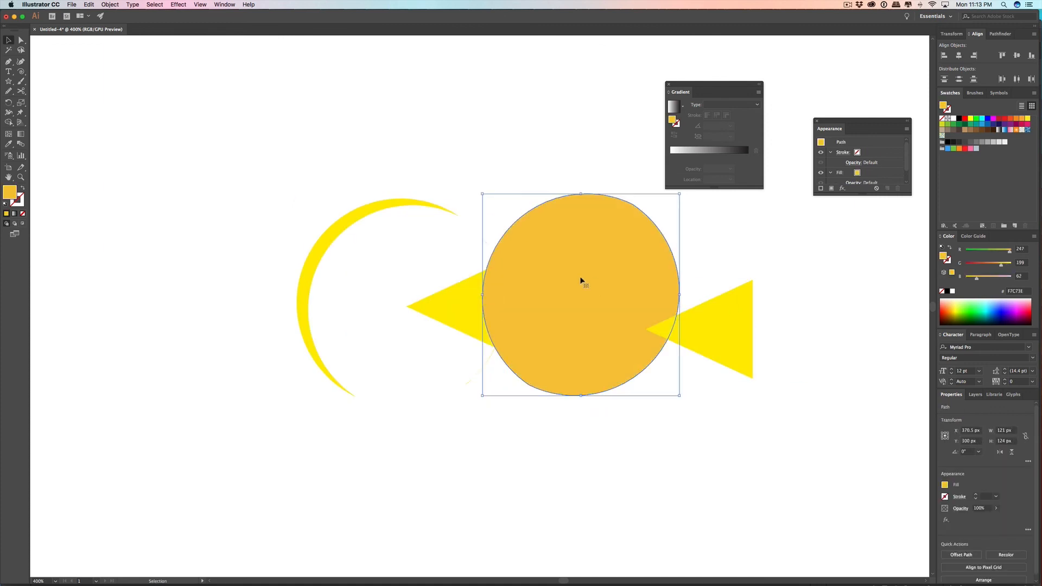
{"action": "key", "text": "super+z"}
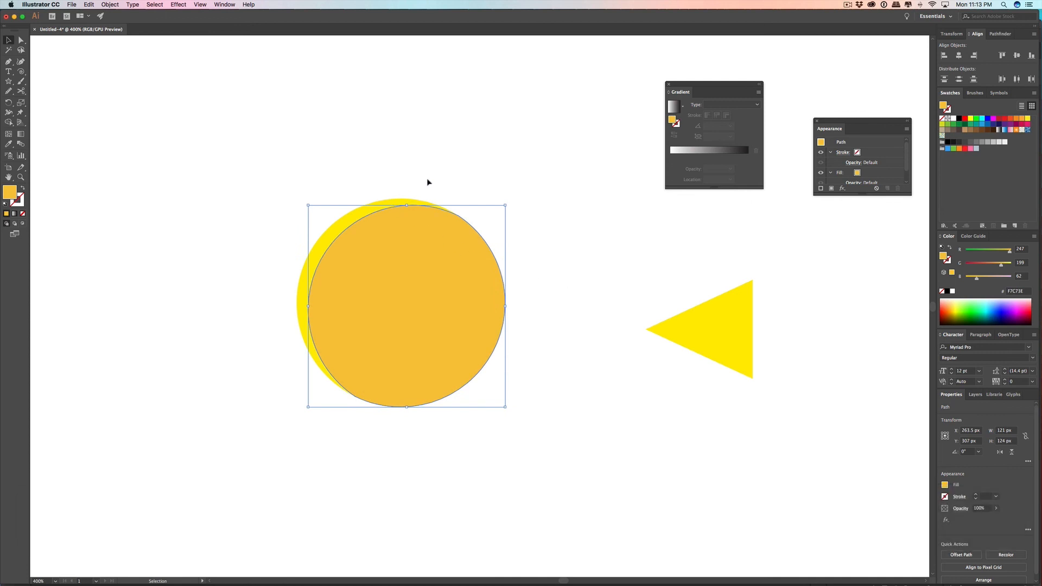
Step: Try moving the orange circle down off the crescent, and undo the move
{"action": "left_click", "coordinate": [427, 179]}
{"action": "left_click", "coordinate": [402, 257]}
{"action": "left_click_drag", "start_coordinate": [448, 393], "coordinate": [465, 422]}
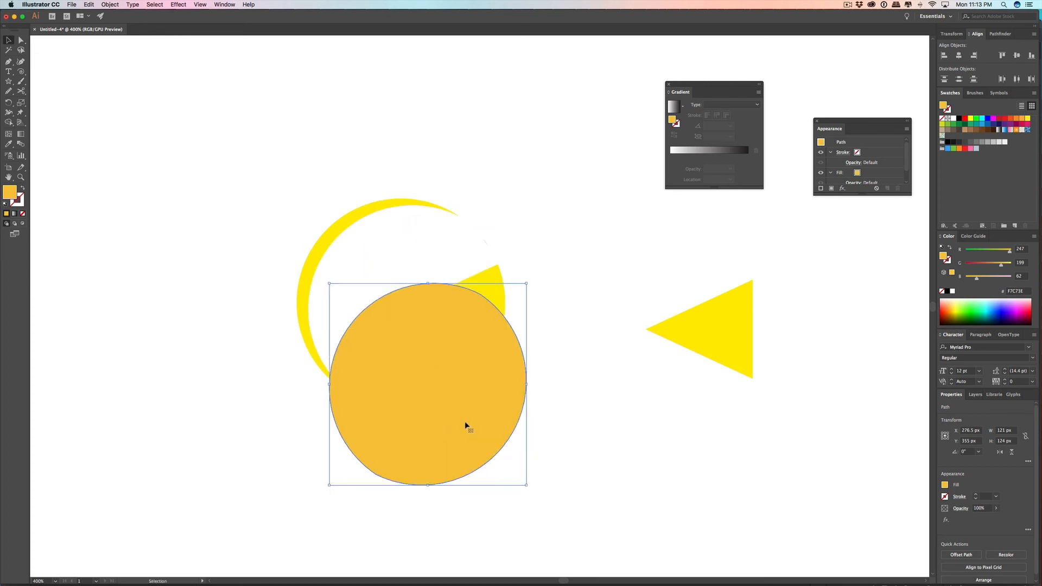
{"action": "key", "text": "super+z"}
{"action": "key", "text": "super+z"}
{"action": "key", "text": "shift+super+z"}
Step: Move the orange circle and yellow crescent aside together and delete the leftover mouth wedge and slivers
{"action": "left_click", "coordinate": [332, 238], "text": "shift"}
{"action": "left_click_drag", "start_coordinate": [333, 260], "coordinate": [203, 219]}
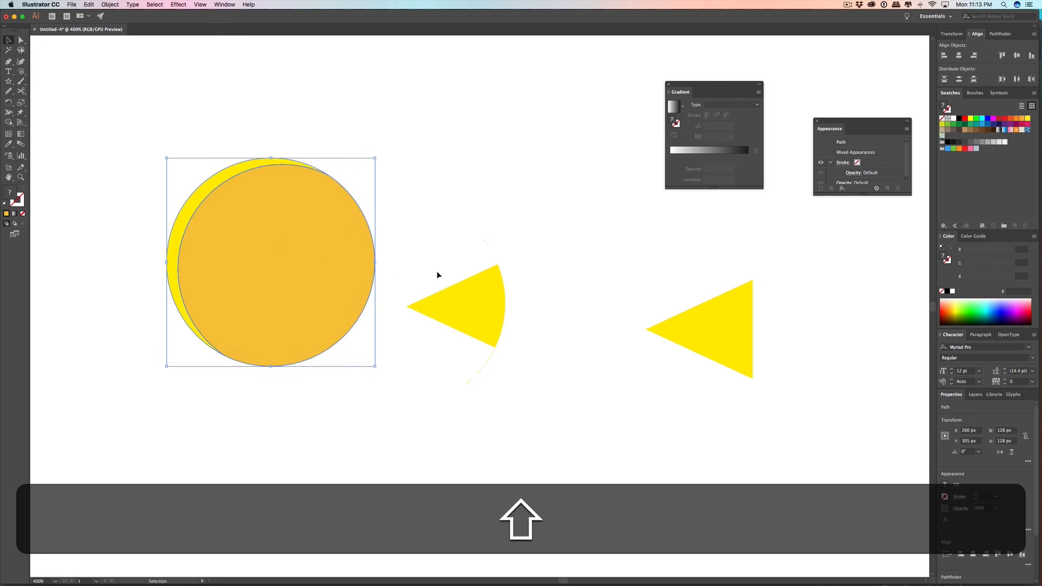
{"action": "left_click", "coordinate": [502, 244]}
{"action": "left_click_drag", "start_coordinate": [442, 259], "coordinate": [507, 441]}
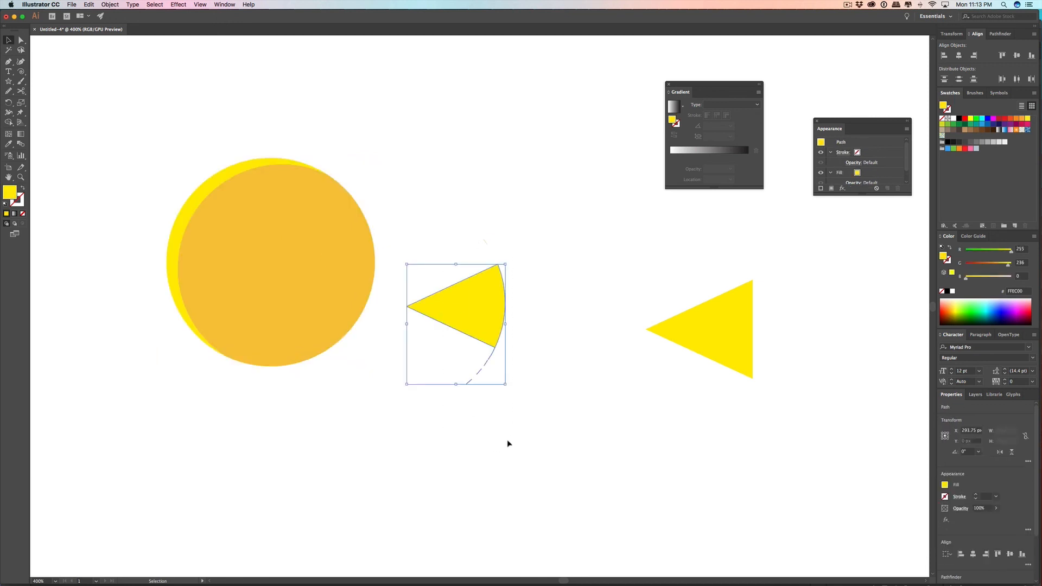
{"action": "left_click_drag", "start_coordinate": [140, 121], "coordinate": [213, 348]}
{"action": "mouse_move", "coordinate": [323, 29]}
{"action": "left_mouse_down"}
{"action": "mouse_move", "coordinate": [538, 467]}
{"action": "mouse_move", "coordinate": [474, 378]}
{"action": "mouse_move", "coordinate": [311, 70]}
{"action": "mouse_move", "coordinate": [320, 29]}
{"action": "left_mouse_up"}
{"action": "left_click_drag", "start_coordinate": [299, 96], "coordinate": [561, 471]}
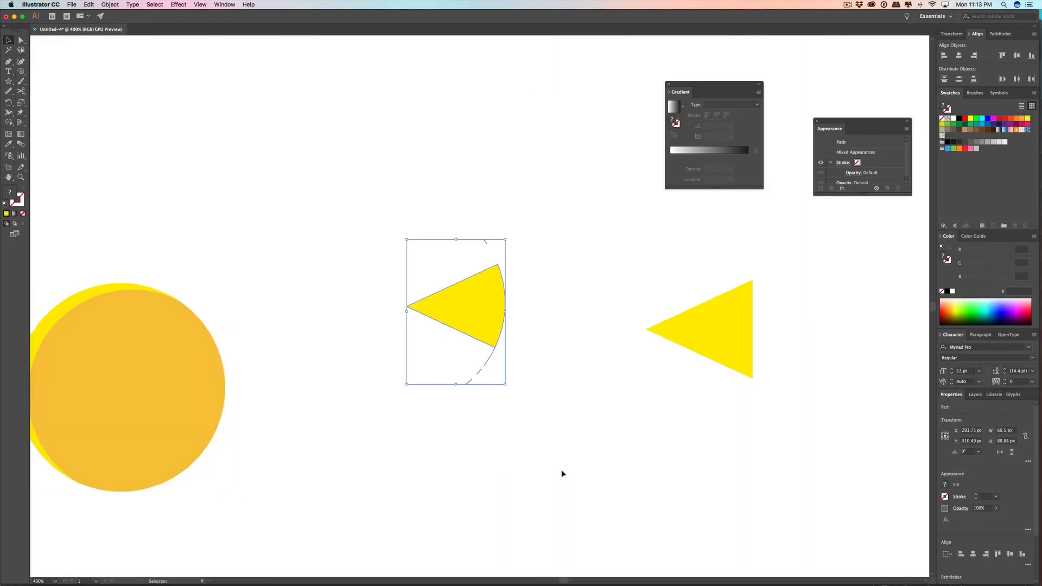
{"action": "key", "text": "BackSpace"}
Step: Move the circle and crescent back toward the canvas centre and place the triangle over the circle with its tip at the centre
{"action": "left_click_drag", "start_coordinate": [125, 400], "coordinate": [378, 330]}
{"action": "left_click", "coordinate": [751, 309]}
{"action": "left_click_drag", "start_coordinate": [725, 323], "coordinate": [444, 320]}
{"action": "left_click", "coordinate": [523, 311]}
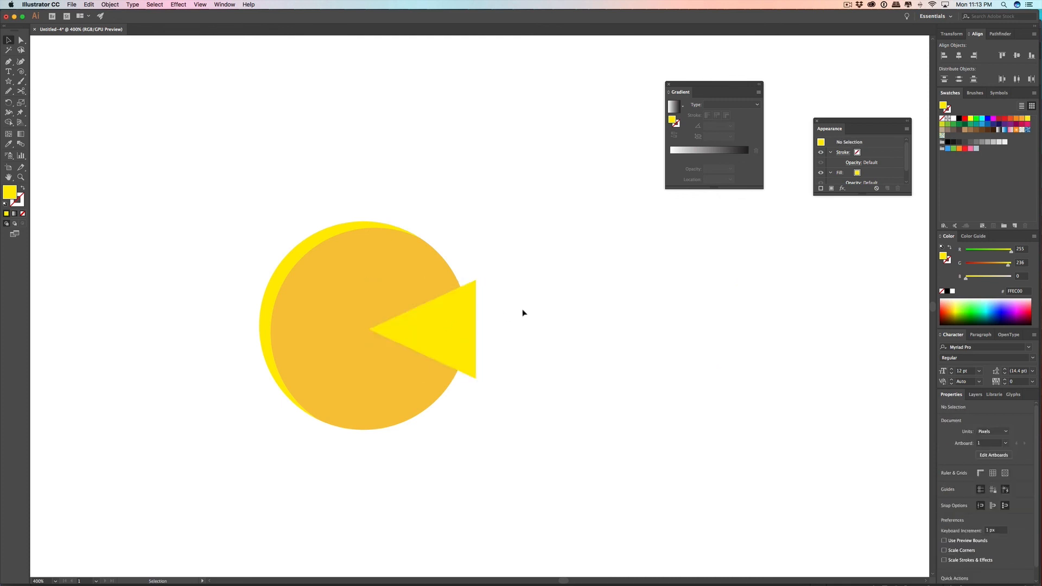
Step: Cut the mouth out of the orange circle and remove the triangle with the Shape Builder tool
{"action": "left_click", "coordinate": [386, 272], "text": "shift"}
{"action": "left_click", "coordinate": [473, 298], "text": "shift"}
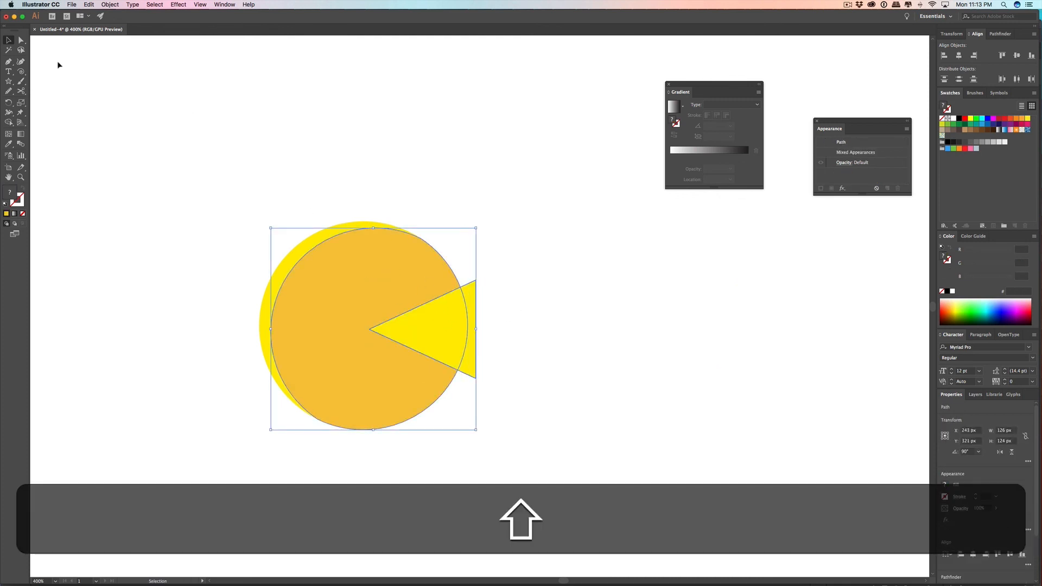
{"action": "left_click", "coordinate": [9, 122]}
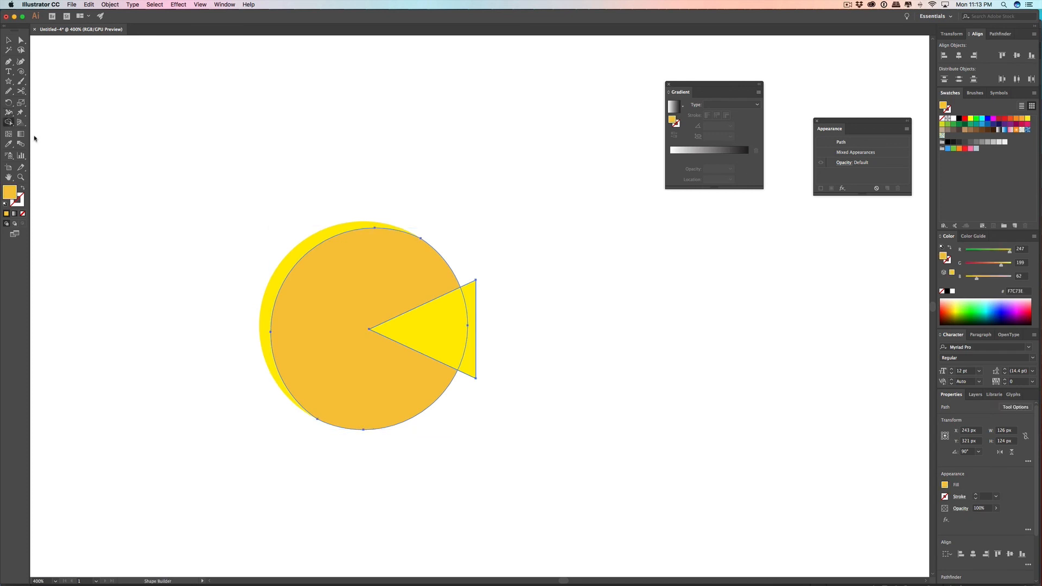
{"action": "key", "text": "alt"}
{"action": "left_click_drag", "start_coordinate": [472, 326], "coordinate": [440, 325]}
{"action": "left_click", "coordinate": [9, 40]}
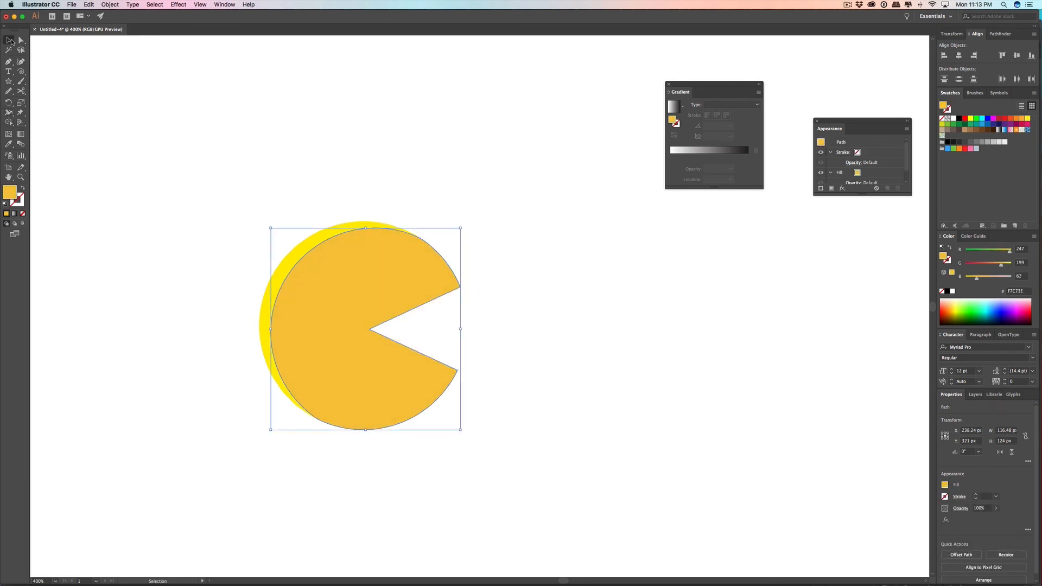
{"action": "left_click", "coordinate": [541, 256]}
Step: Apply a linear gradient fill to the yellow crescent behind the Pac-Man body
{"action": "scroll", "coordinate": [542, 264], "scroll_direction": "up", "scroll_amount": 1}
{"action": "scroll", "coordinate": [545, 275], "scroll_direction": "down", "scroll_amount": 2}
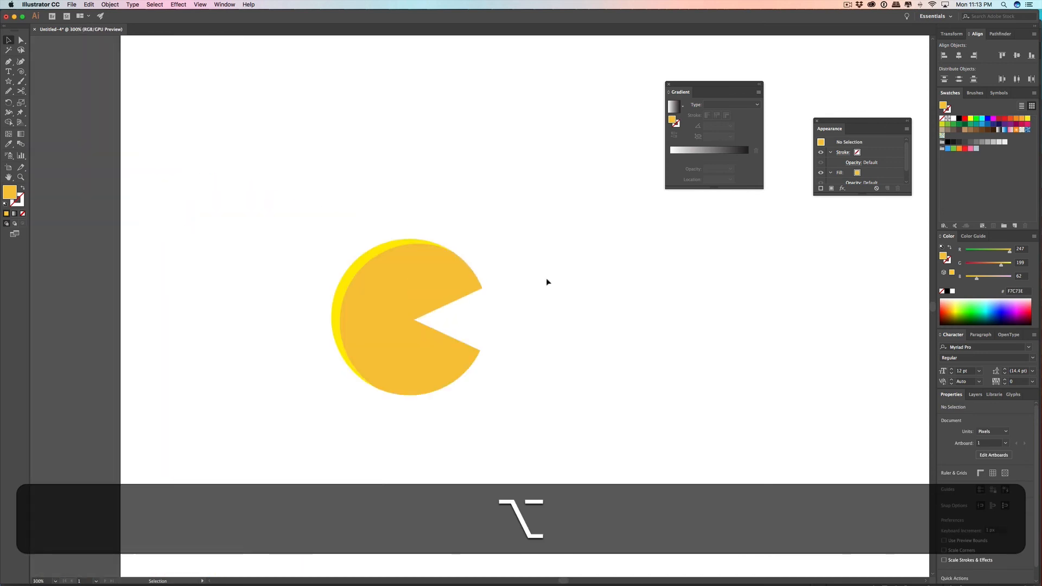
{"action": "scroll", "coordinate": [546, 278], "scroll_direction": "down", "scroll_amount": 1}
{"action": "scroll", "coordinate": [425, 293], "scroll_direction": "up", "scroll_amount": 2}
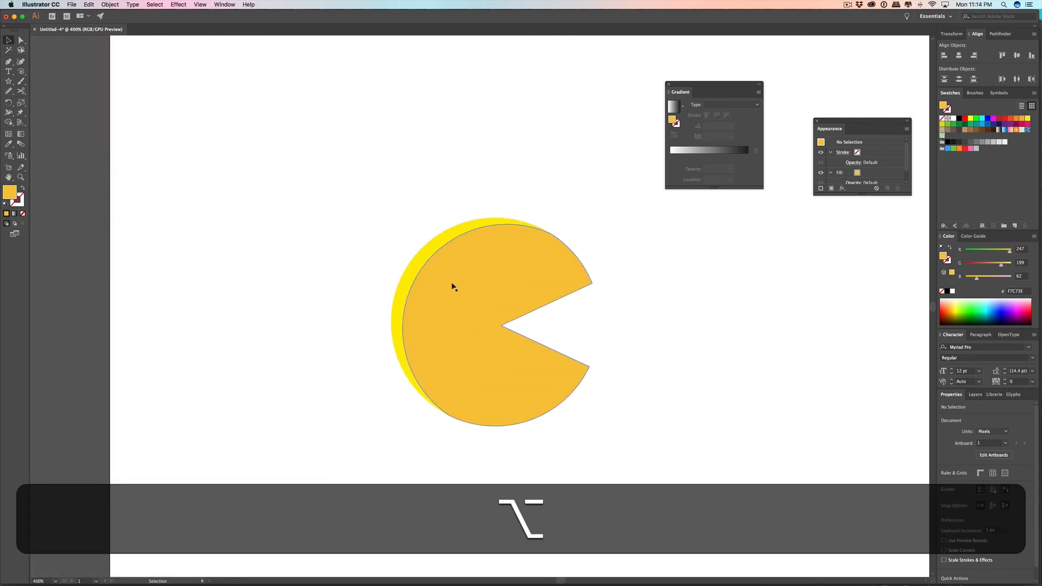
{"action": "left_click_drag", "start_coordinate": [442, 220], "coordinate": [443, 219]}
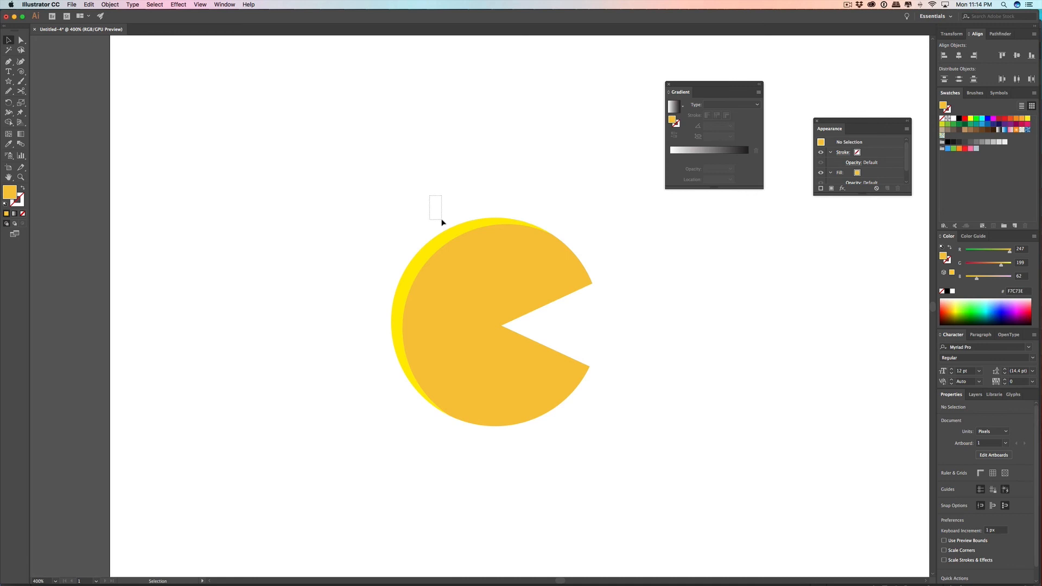
{"action": "left_click", "coordinate": [444, 237]}
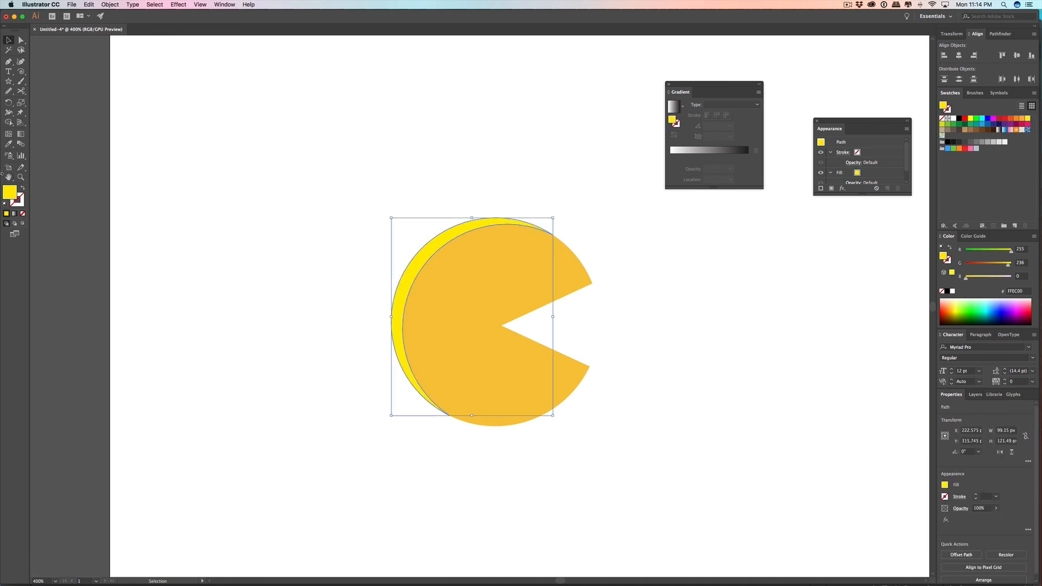
{"action": "left_click", "coordinate": [14, 214]}
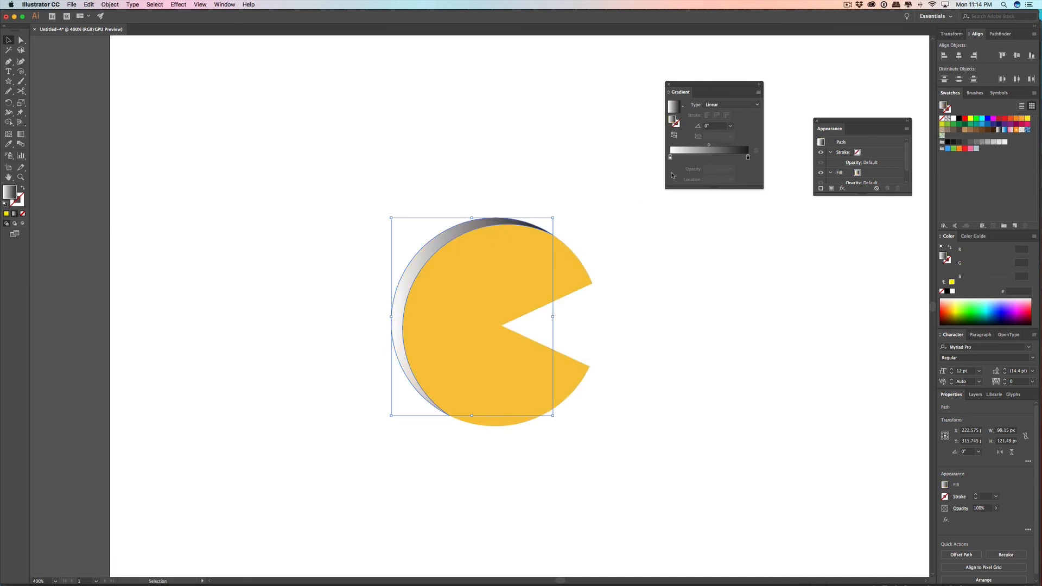
Step: Sample the body's orange with the Eyedropper and set both stops of the crescent's gradient to that colour, F7C73E
{"action": "key", "text": "i"}
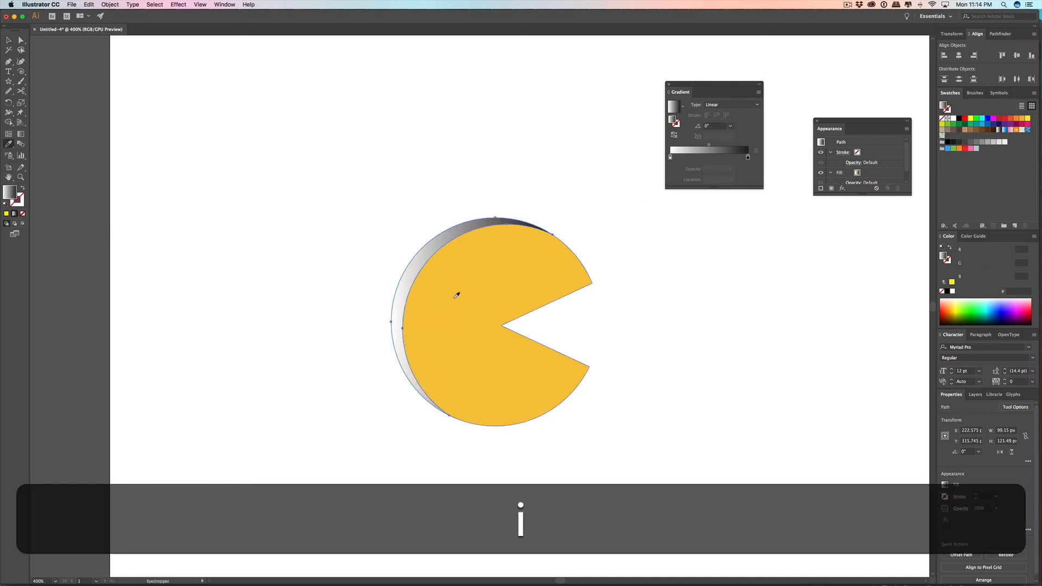
{"action": "left_click", "coordinate": [455, 297]}
{"action": "left_click_drag", "start_coordinate": [480, 203], "coordinate": [671, 158]}
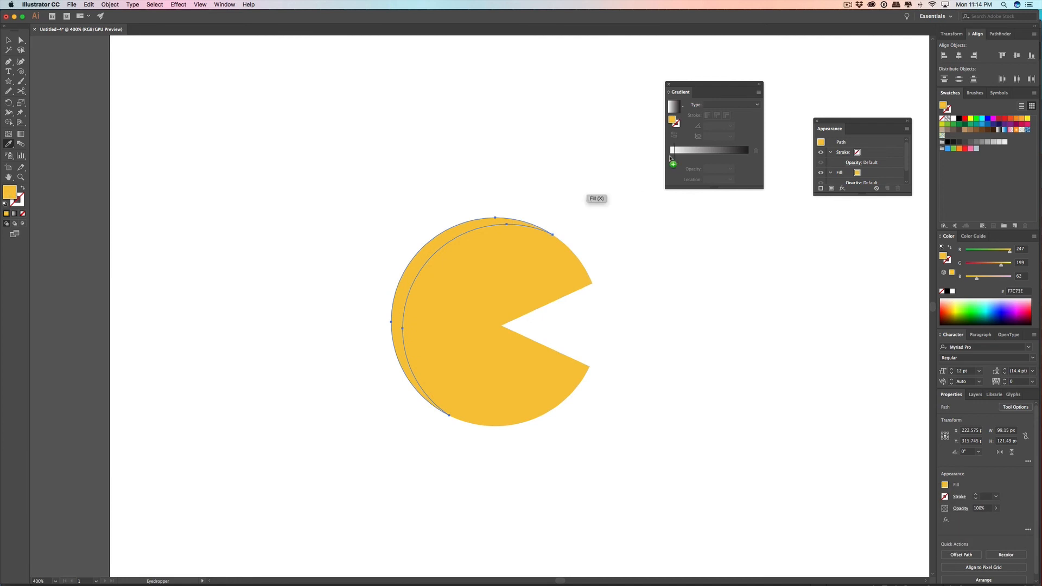
{"action": "left_click_drag", "start_coordinate": [671, 158], "coordinate": [706, 157]}
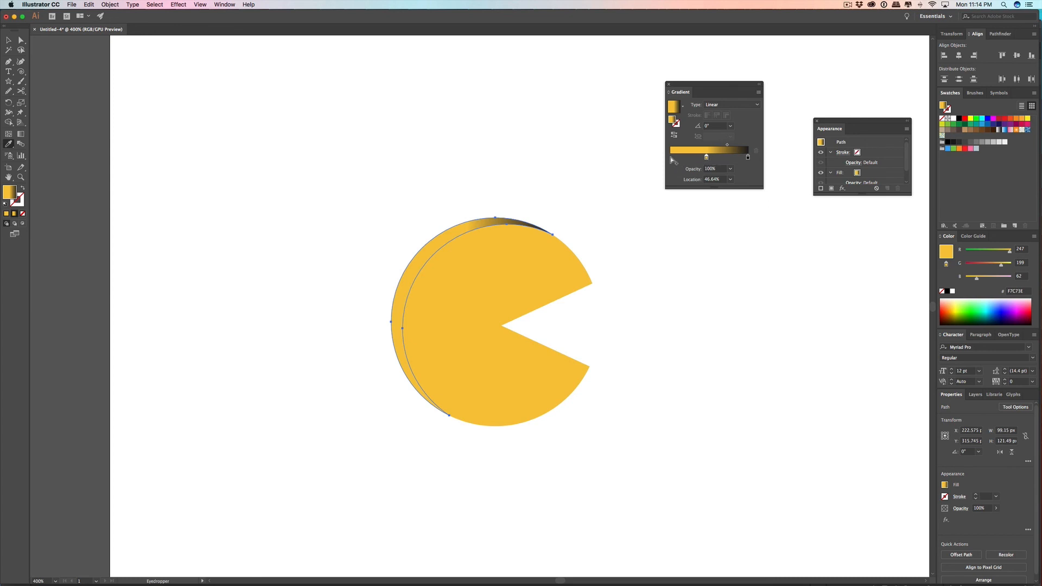
{"action": "left_click_drag", "start_coordinate": [747, 157], "coordinate": [744, 214]}
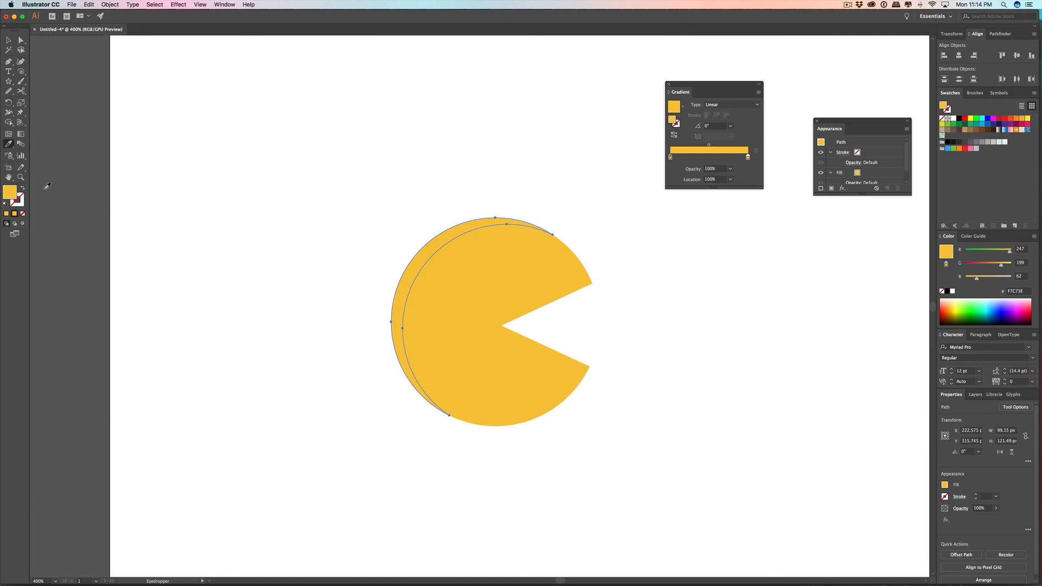
Step: Change the end stop of the crescent's gradient to the light yellow F9DF6E
{"action": "double_click", "coordinate": [11, 194]}
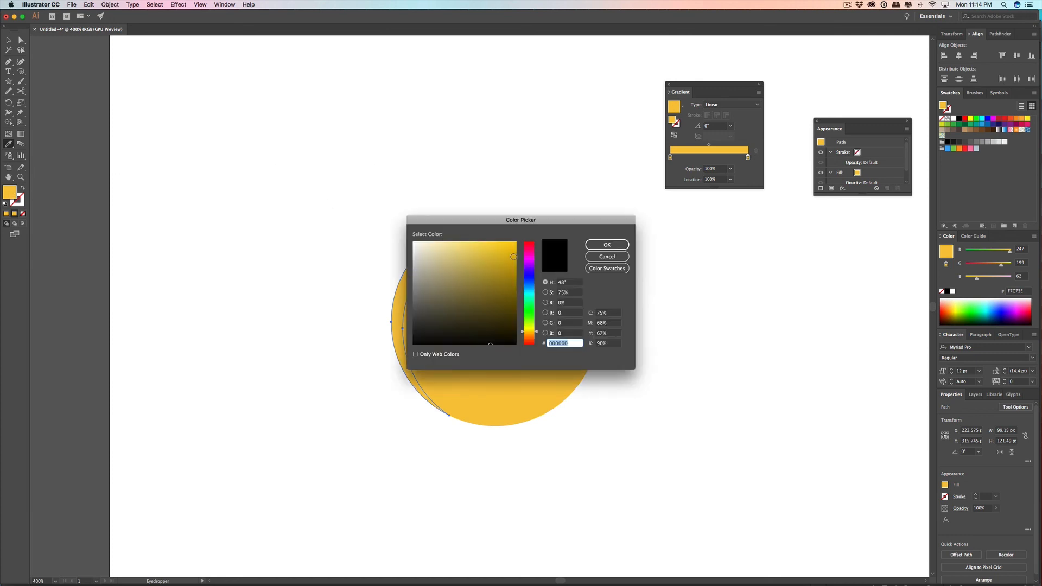
{"action": "mouse_move", "coordinate": [516, 247]}
{"action": "left_mouse_down"}
{"action": "mouse_move", "coordinate": [518, 270]}
{"action": "mouse_move", "coordinate": [494, 270]}
{"action": "mouse_move", "coordinate": [461, 242]}
{"action": "left_mouse_up"}
{"action": "left_click", "coordinate": [607, 245]}
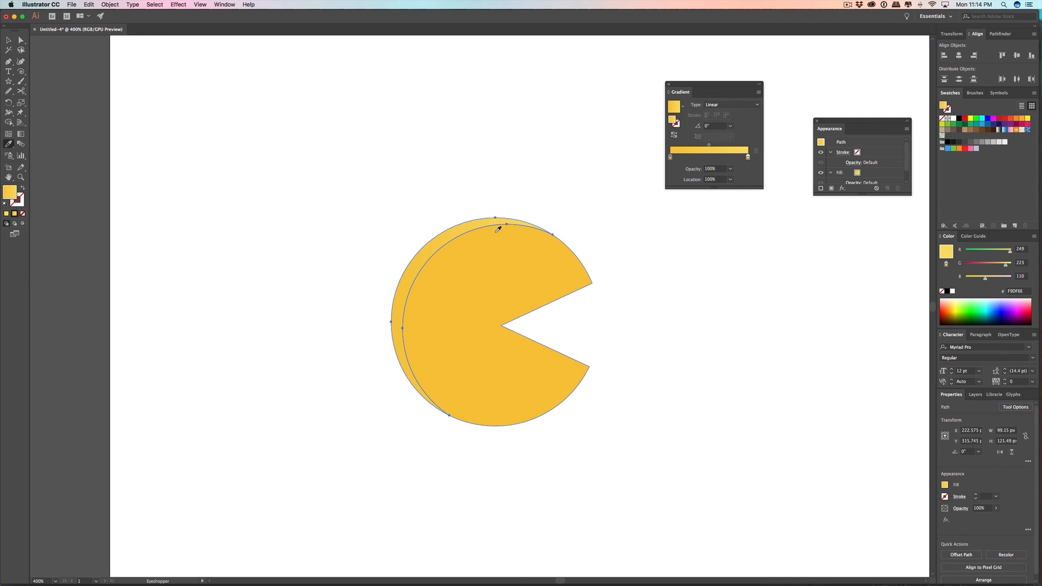
Step: Run the crescent's gradient vertically at 90° with the Gradient tool, from orange at its base to light yellow at its top
{"action": "left_click", "coordinate": [21, 136]}
{"action": "key", "text": "shift"}
{"action": "mouse_move", "coordinate": [486, 219]}
{"action": "left_mouse_down"}
{"action": "mouse_move", "coordinate": [437, 356]}
{"action": "mouse_move", "coordinate": [419, 372]}
{"action": "mouse_move", "coordinate": [426, 409]}
{"action": "mouse_move", "coordinate": [481, 222]}
{"action": "left_mouse_up"}
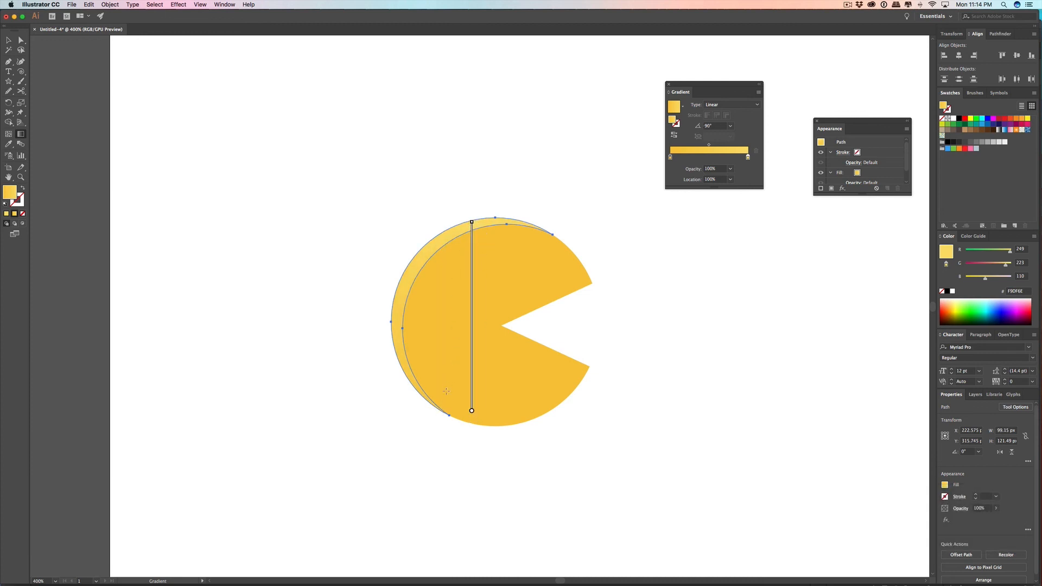
Step: Redraw the crescent's gradient vertically at 90°, from its lower tip up to just below its top edge
{"action": "left_click_drag", "start_coordinate": [451, 427], "coordinate": [455, 318]}
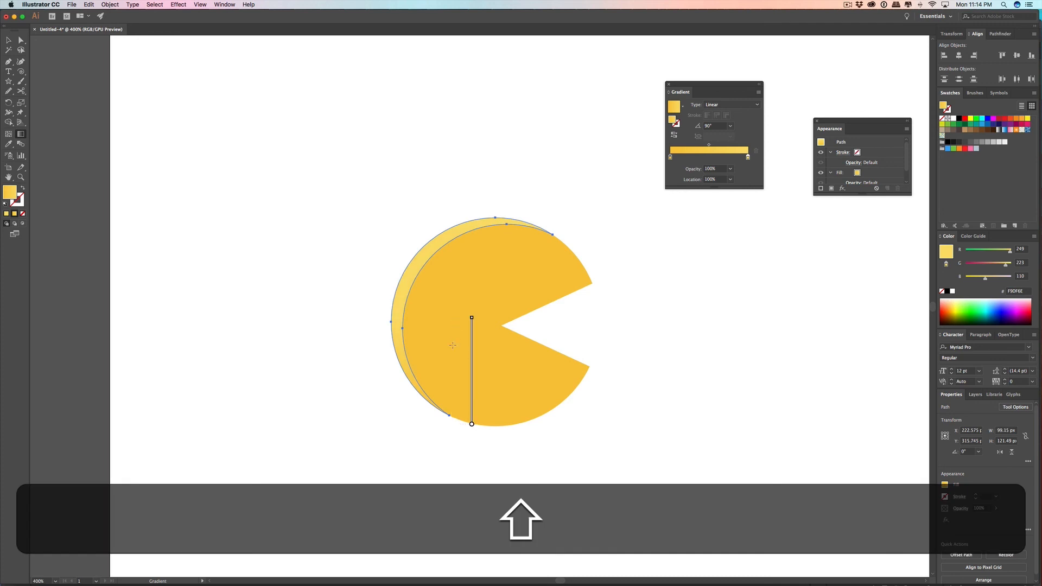
{"action": "left_click_drag", "start_coordinate": [453, 415], "coordinate": [466, 226]}
{"action": "left_click", "coordinate": [9, 49]}
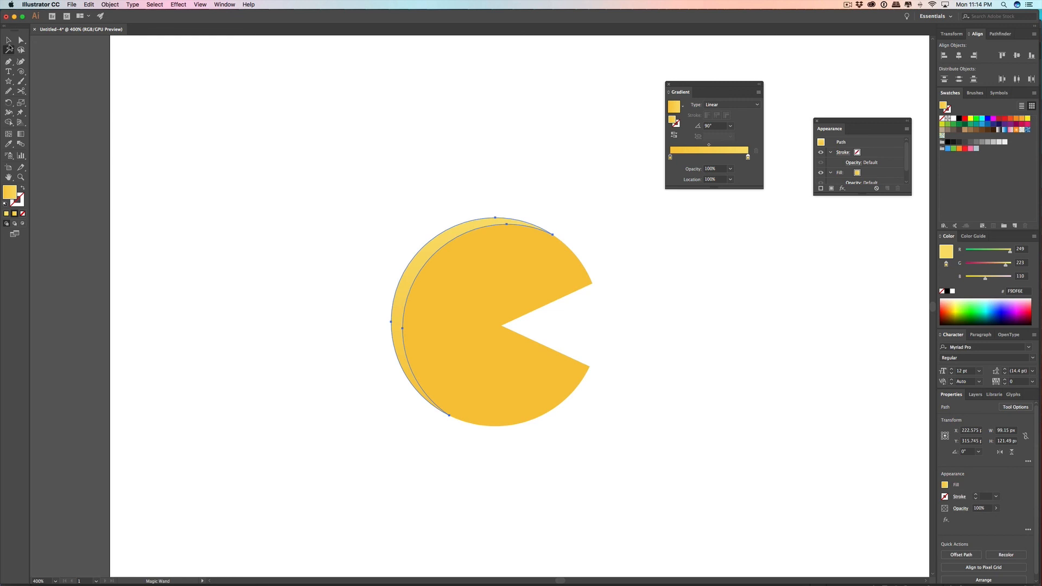
{"action": "left_click", "coordinate": [9, 40]}
{"action": "left_click", "coordinate": [478, 210]}
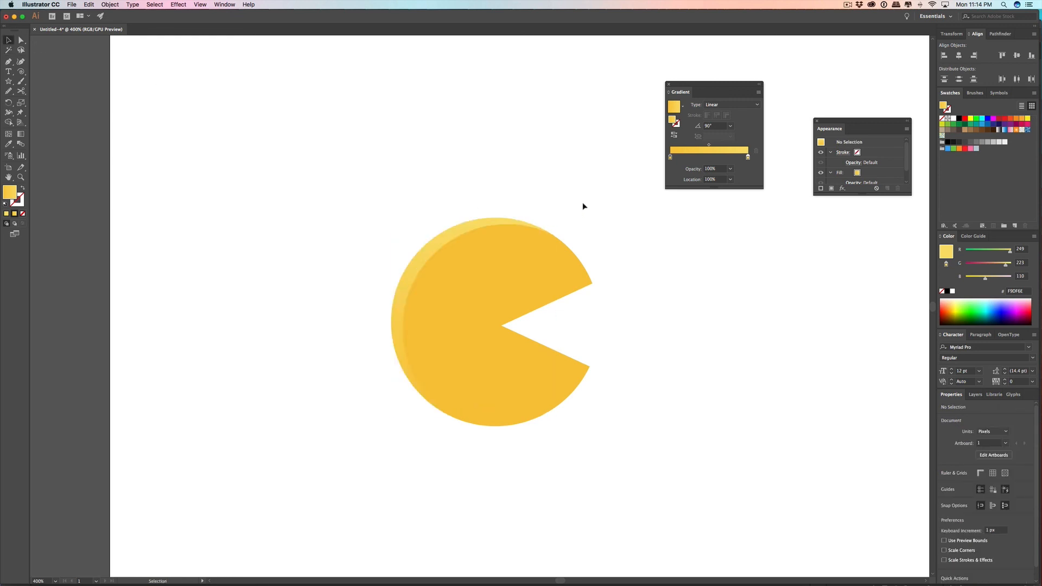
Step: Select the crescent and change its fill colour to the warmer yellow FCDA4C
{"action": "scroll", "coordinate": [489, 214], "scroll_direction": "up", "scroll_amount": 2}
{"action": "scroll", "coordinate": [489, 213], "scroll_direction": "down", "scroll_amount": 4}
{"action": "scroll", "coordinate": [493, 276], "scroll_direction": "up", "scroll_amount": 2}
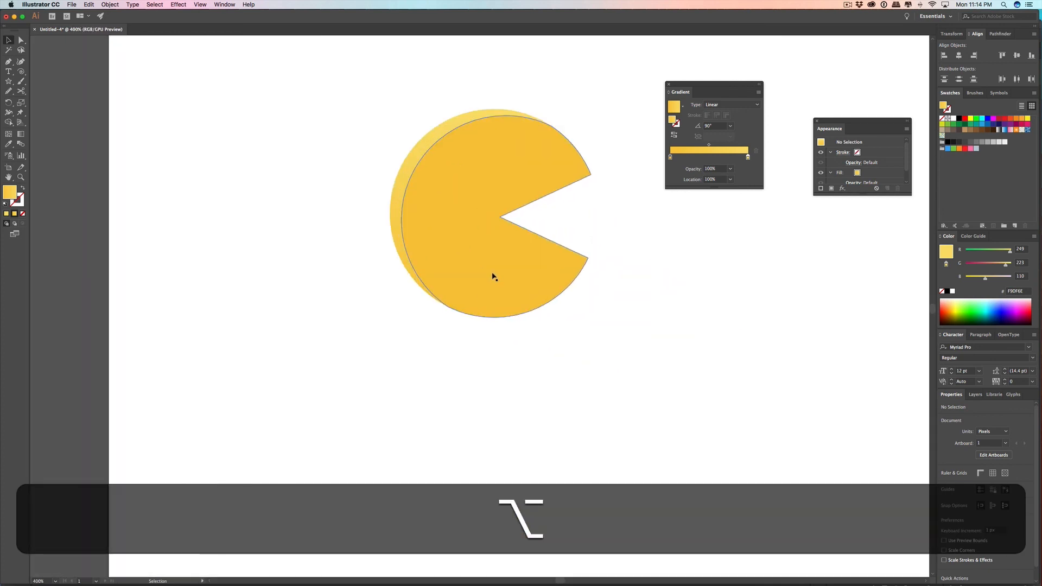
{"action": "left_click_drag", "start_coordinate": [542, 103], "coordinate": [464, 216]}
{"action": "left_click", "coordinate": [464, 216]}
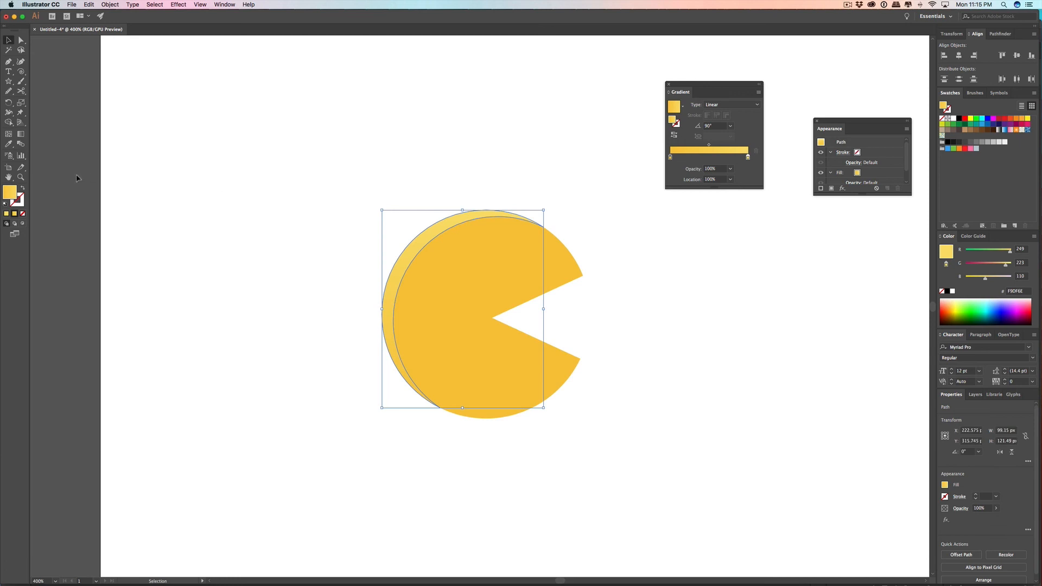
{"action": "double_click", "coordinate": [9, 197]}
{"action": "left_click", "coordinate": [452, 244]}
{"action": "left_click_drag", "start_coordinate": [469, 247], "coordinate": [485, 242]}
{"action": "left_click", "coordinate": [607, 245]}
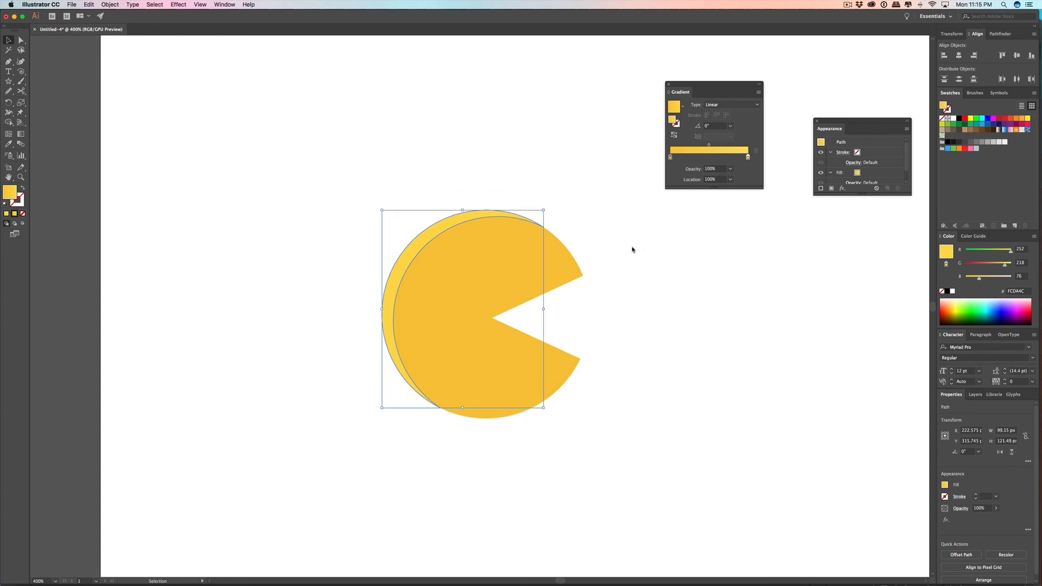
{"action": "left_click", "coordinate": [667, 252]}
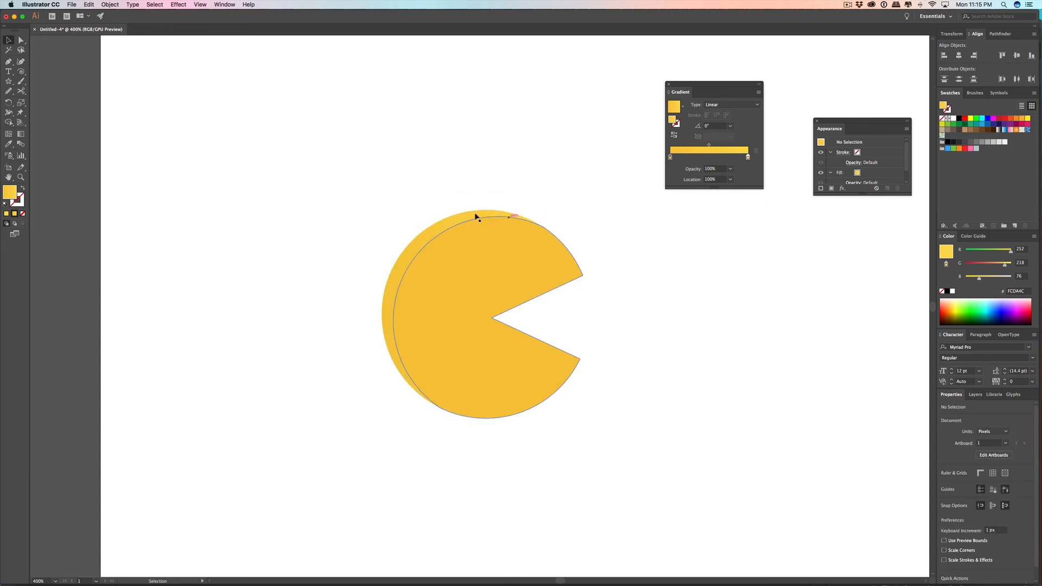
Step: Duplicate the whole Pac-Man and place the copy to the right of the original
{"action": "scroll", "coordinate": [659, 226], "scroll_direction": "down", "scroll_amount": 3}
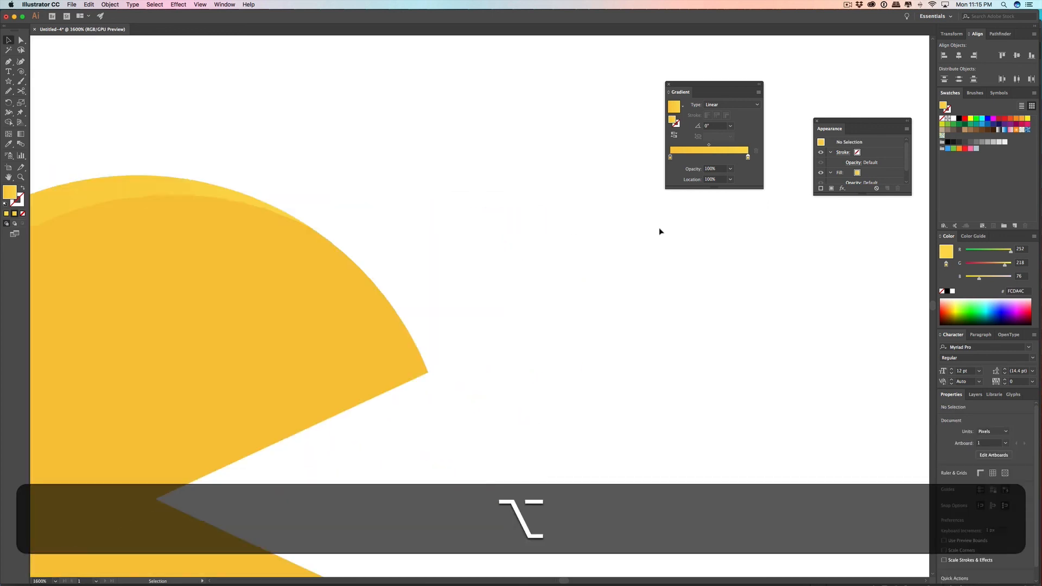
{"action": "scroll", "coordinate": [653, 227], "scroll_direction": "up", "scroll_amount": 3}
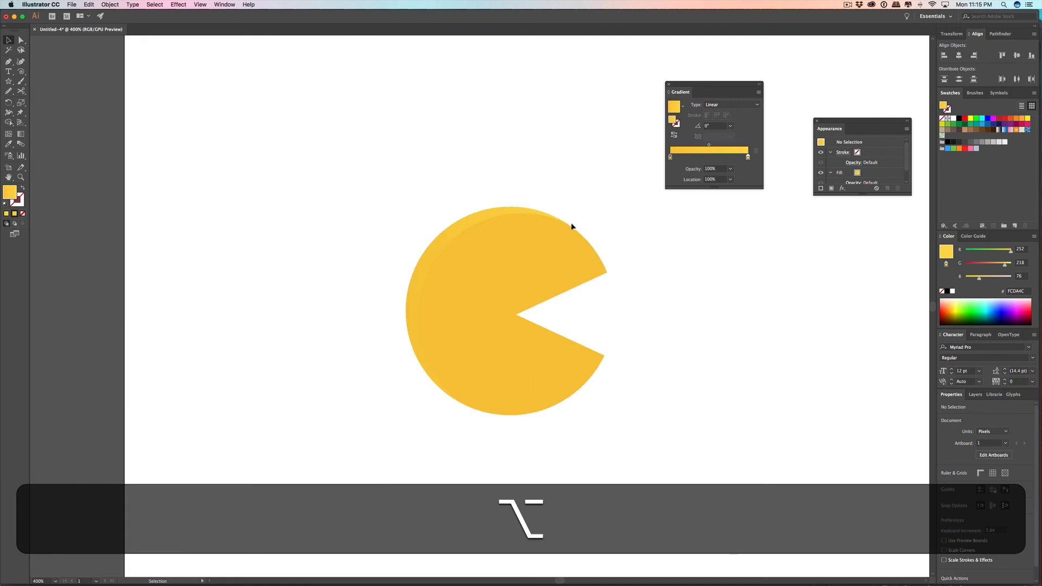
{"action": "scroll", "coordinate": [610, 228], "scroll_direction": "up", "scroll_amount": 1}
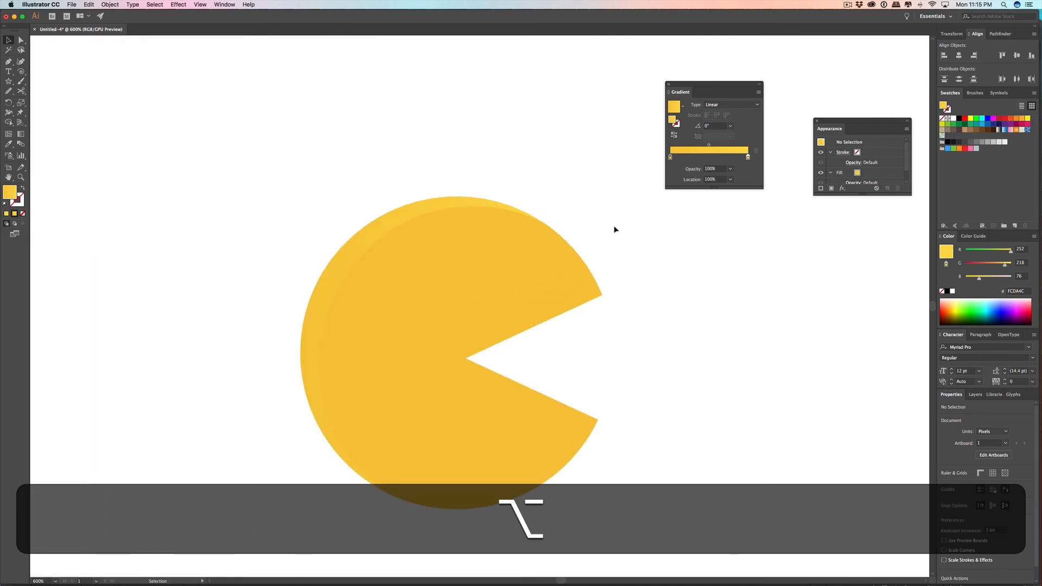
{"action": "scroll", "coordinate": [615, 230], "scroll_direction": "down", "scroll_amount": 2}
{"action": "left_click_drag", "start_coordinate": [625, 229], "coordinate": [417, 252]}
{"action": "left_click_drag", "start_coordinate": [273, 225], "coordinate": [546, 388]}
{"action": "left_click_drag", "start_coordinate": [341, 288], "coordinate": [561, 322]}
{"action": "left_click", "coordinate": [488, 196]}
{"action": "left_click_drag", "start_coordinate": [557, 206], "coordinate": [513, 250]}
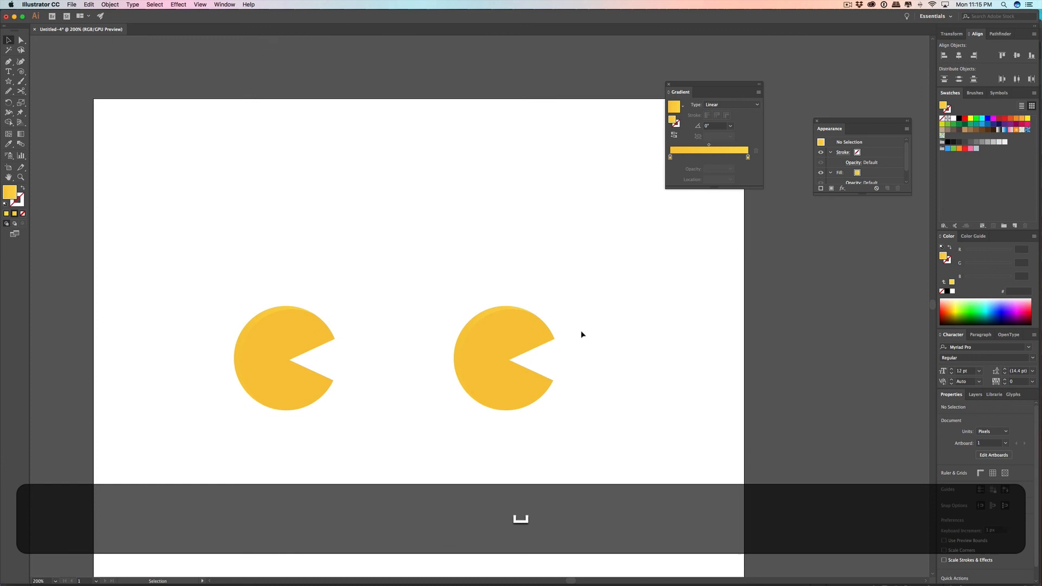
Step: Draw a small triangular lip with the Pen tool over the copy's upper mouth corner and fill it with red C1272D
{"action": "scroll", "coordinate": [565, 340], "scroll_direction": "up", "scroll_amount": 2}
{"action": "scroll", "coordinate": [549, 340], "scroll_direction": "up", "scroll_amount": 4}
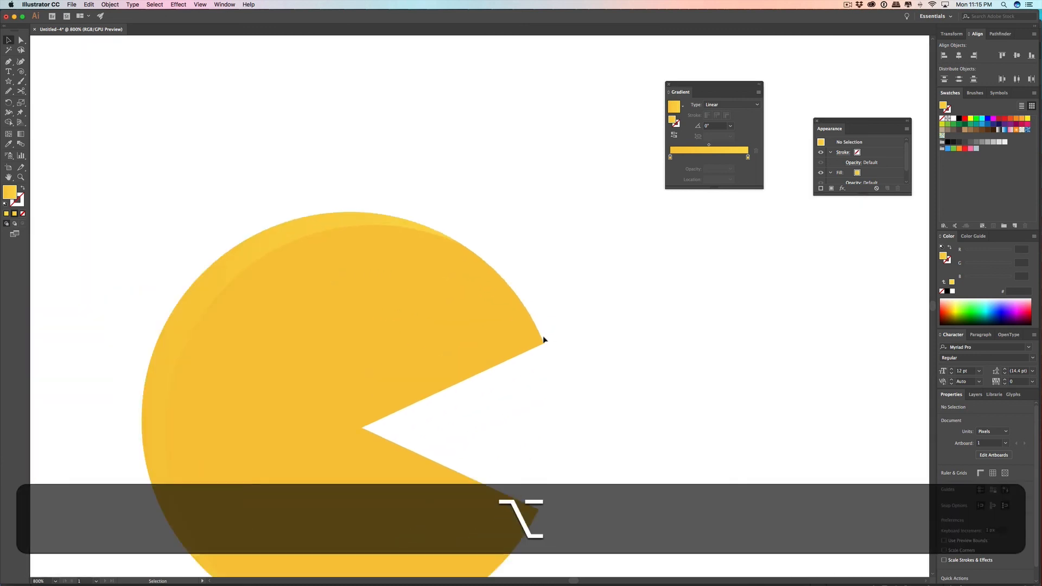
{"action": "left_click", "coordinate": [9, 61]}
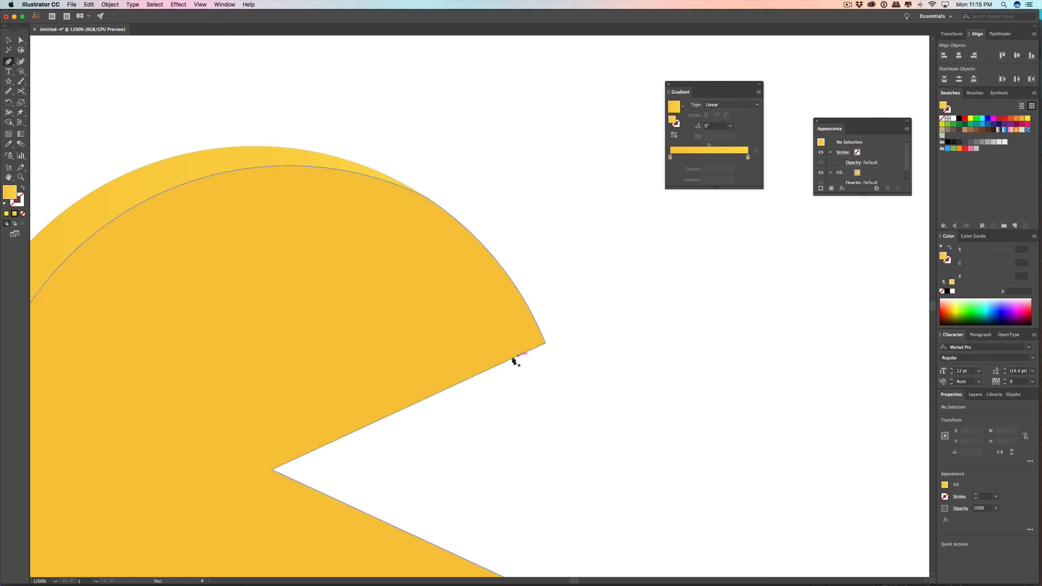
{"action": "left_click", "coordinate": [467, 379]}
{"action": "left_click", "coordinate": [541, 332]}
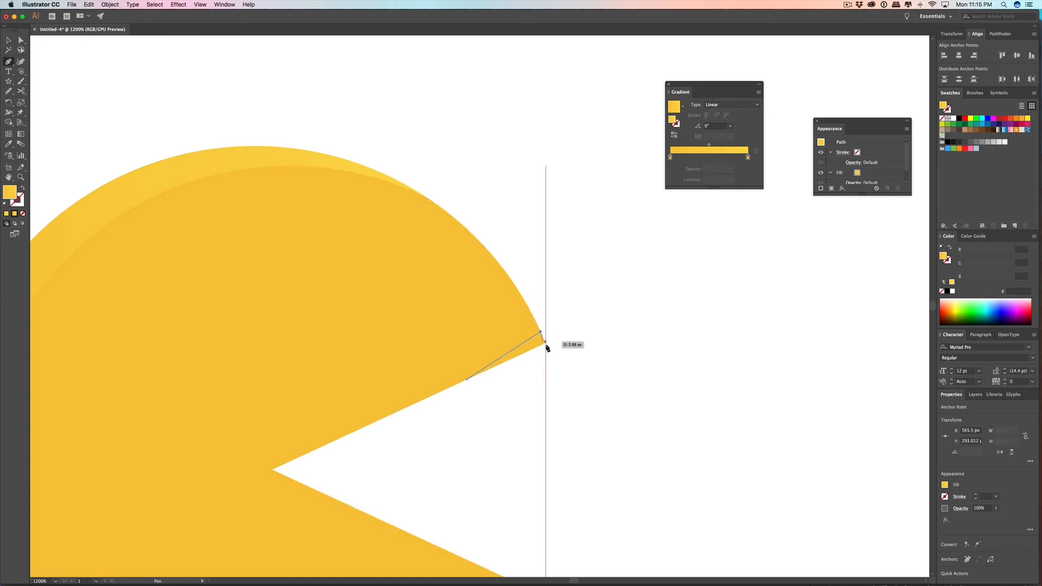
{"action": "scroll", "coordinate": [545, 346], "scroll_direction": "up", "scroll_amount": 4}
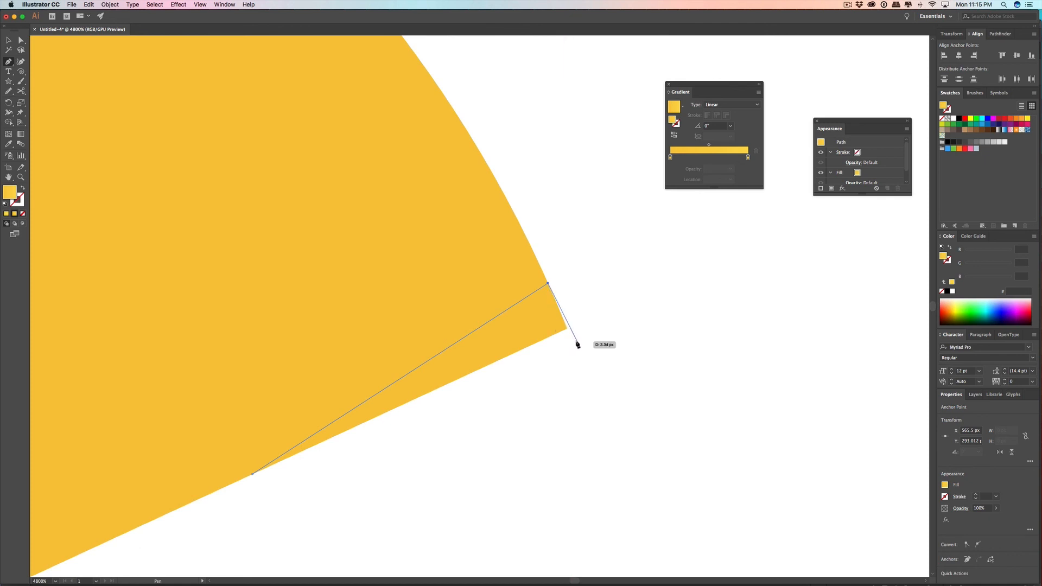
{"action": "left_click", "coordinate": [577, 341]}
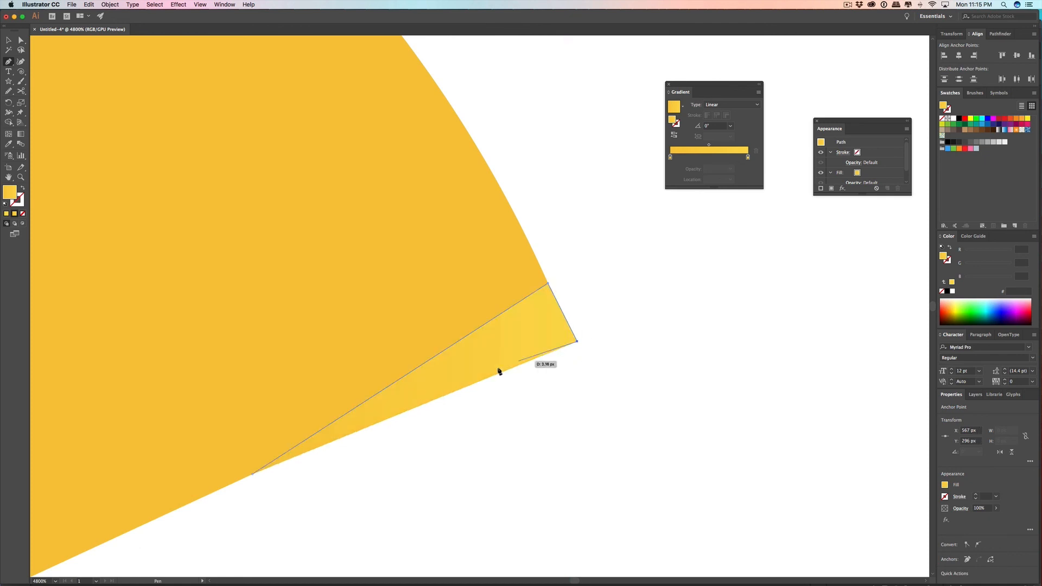
{"action": "left_click", "coordinate": [253, 474]}
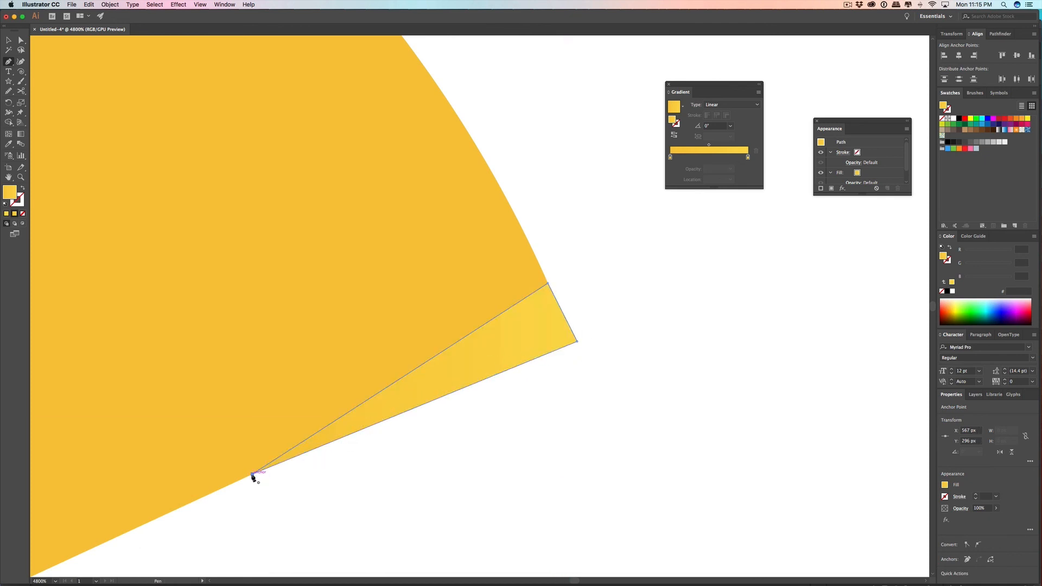
{"action": "left_click", "coordinate": [1000, 121]}
{"action": "key", "text": "v"}
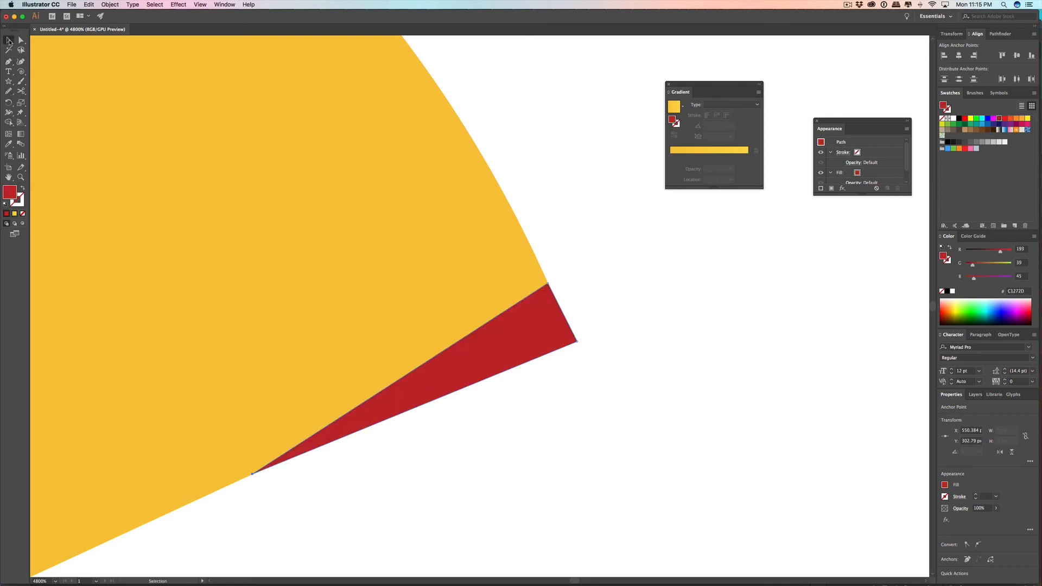
{"action": "left_click", "coordinate": [663, 333]}
Step: Draw a matching thin red triangular lip with the Pen tool over the copy's lower mouth corner
{"action": "scroll", "coordinate": [661, 343], "scroll_direction": "down", "scroll_amount": 10}
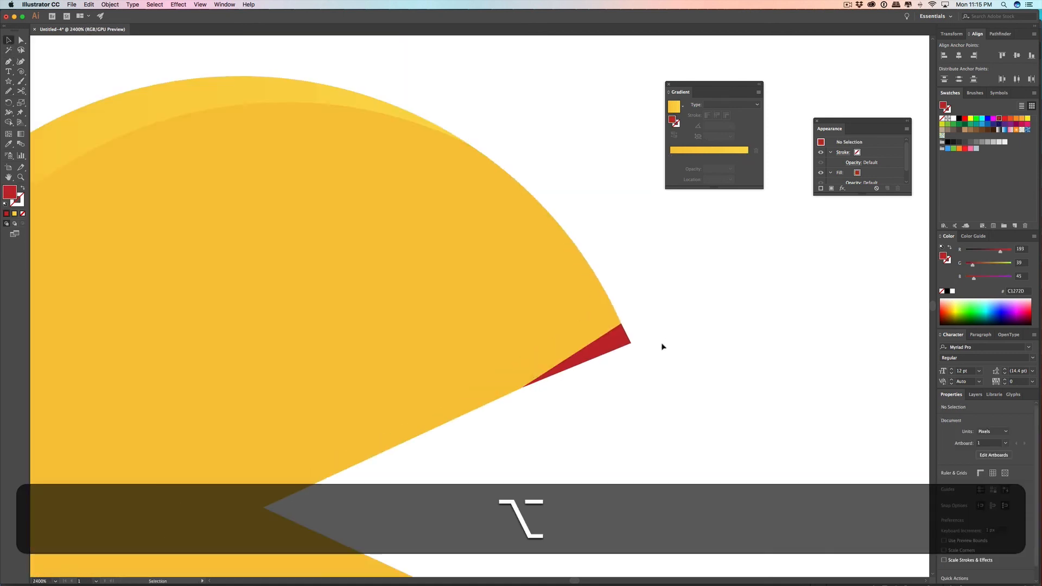
{"action": "scroll", "coordinate": [659, 376], "scroll_direction": "up", "scroll_amount": 5}
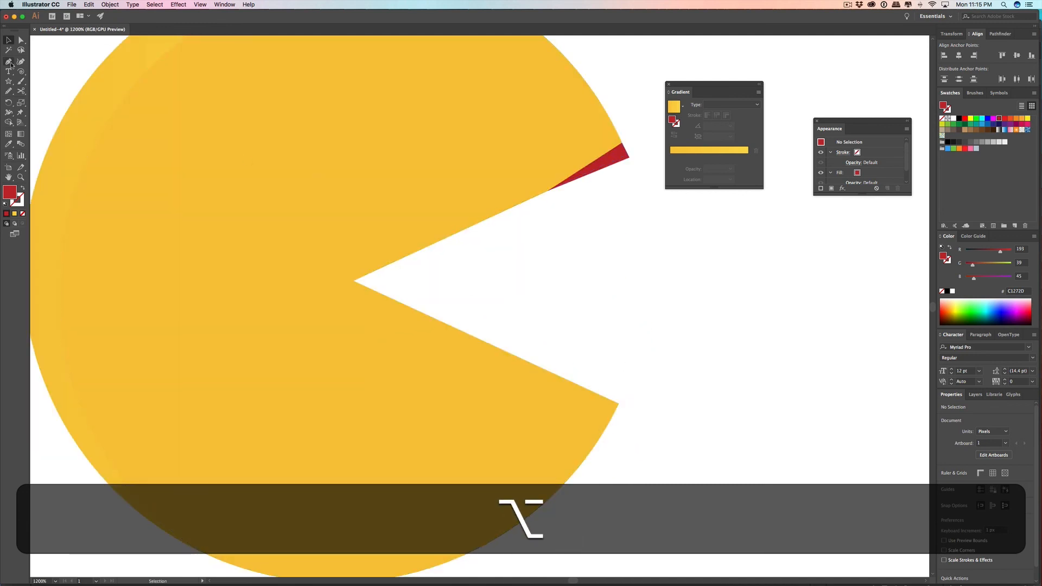
{"action": "left_click", "coordinate": [10, 64]}
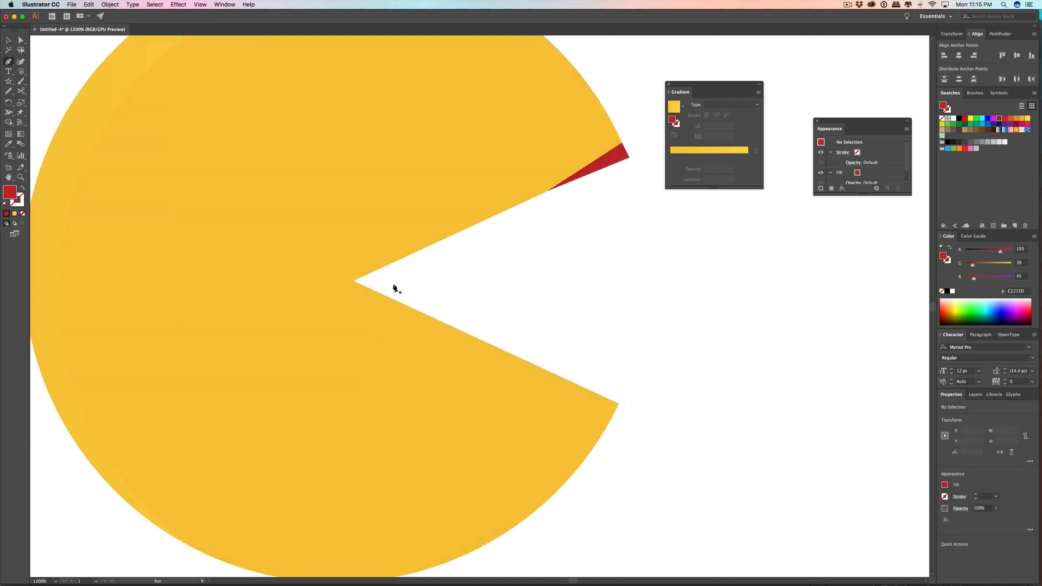
{"action": "left_click", "coordinate": [568, 380]}
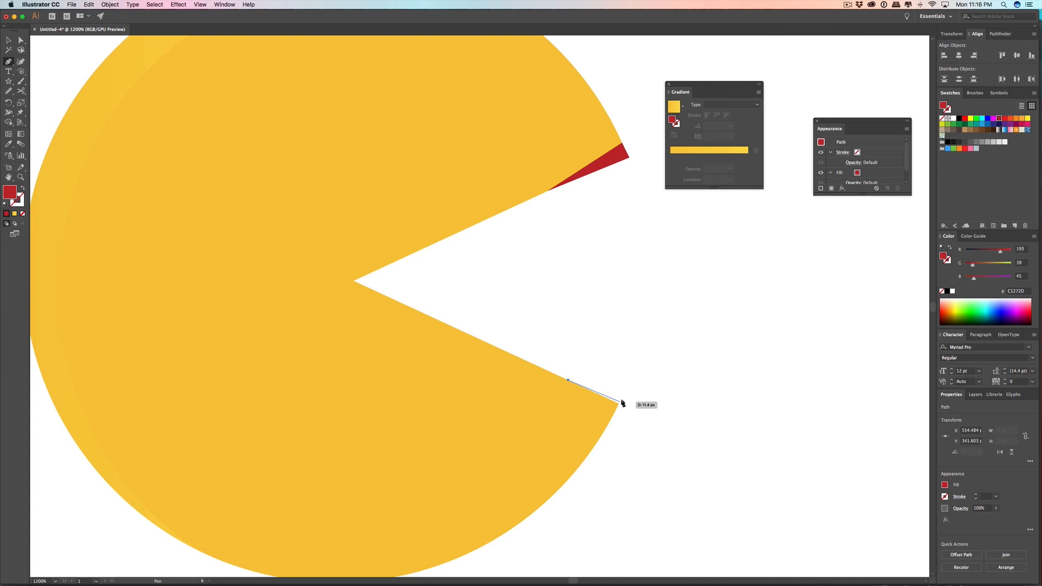
{"action": "scroll", "coordinate": [623, 404], "scroll_direction": "up", "scroll_amount": 4}
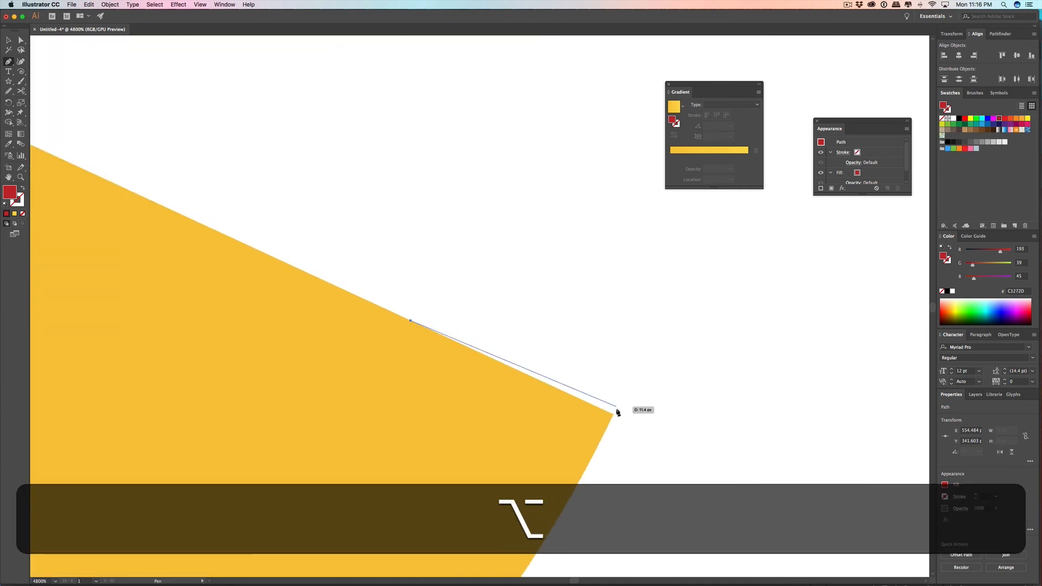
{"action": "left_click", "coordinate": [617, 407]}
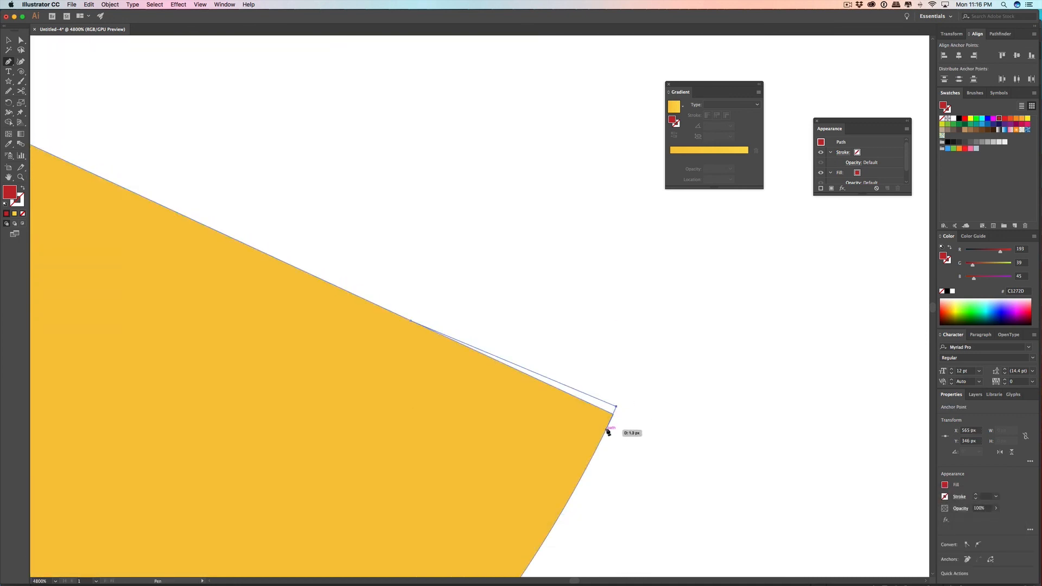
{"action": "left_click", "coordinate": [607, 431]}
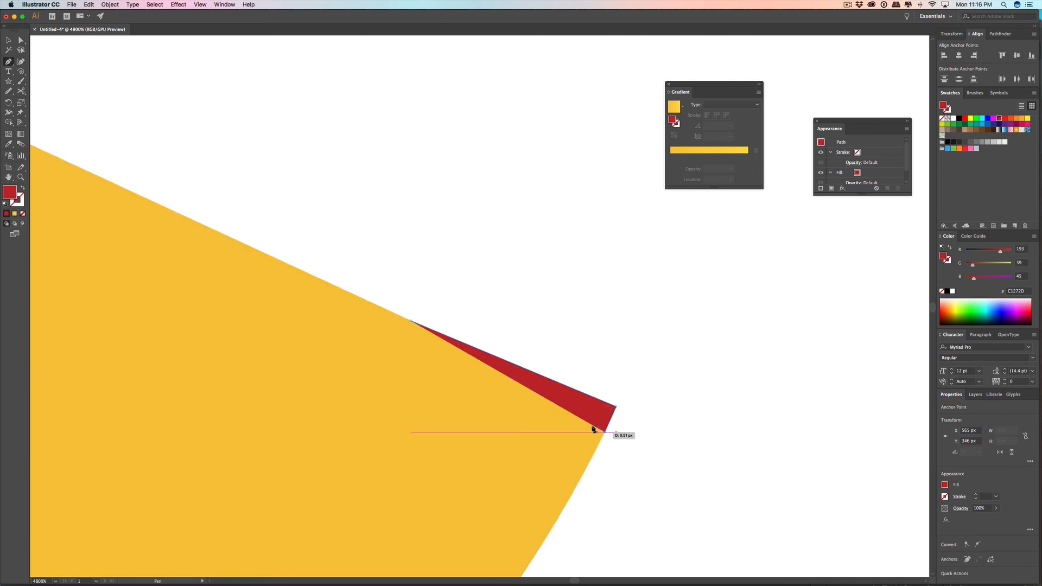
{"action": "left_click", "coordinate": [411, 321]}
{"action": "key", "text": "v"}
{"action": "left_click", "coordinate": [489, 232]}
Step: Draw a closed red bow half with the Pen tool above the copy's mouth, with rounded lobes, an inner notch and a pointed outer corner
{"action": "scroll", "coordinate": [571, 263], "scroll_direction": "down", "scroll_amount": 8}
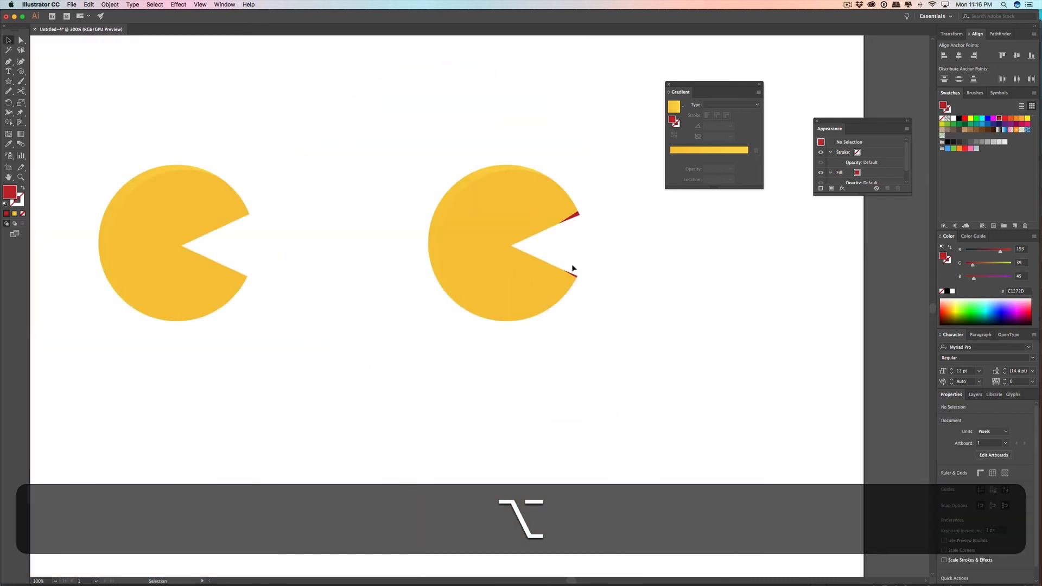
{"action": "scroll", "coordinate": [613, 228], "scroll_direction": "up", "scroll_amount": 2}
{"action": "scroll", "coordinate": [614, 230], "scroll_direction": "down", "scroll_amount": 2}
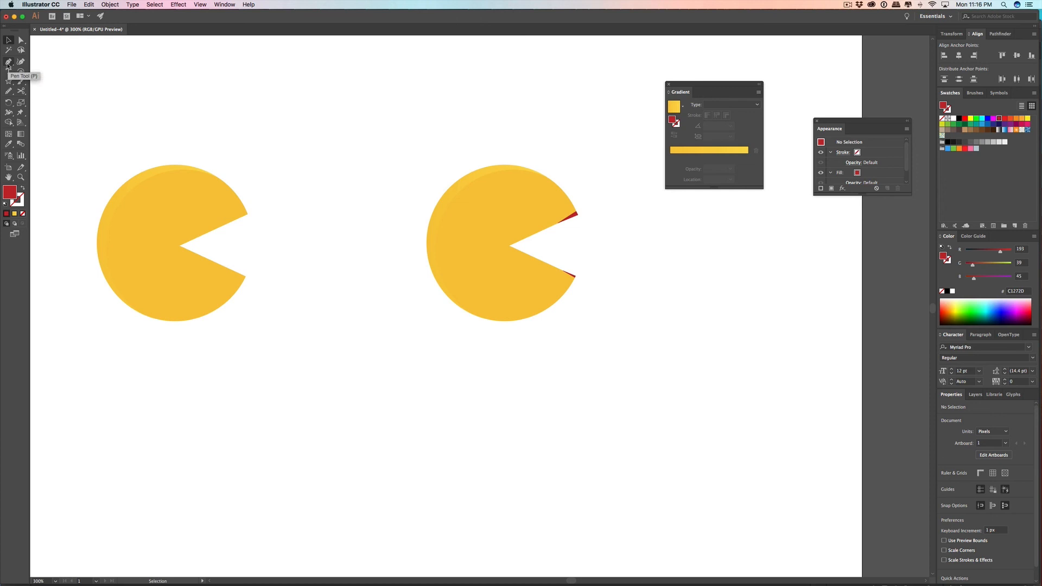
{"action": "left_click", "coordinate": [8, 62]}
{"action": "left_click_drag", "start_coordinate": [567, 142], "coordinate": [565, 242]}
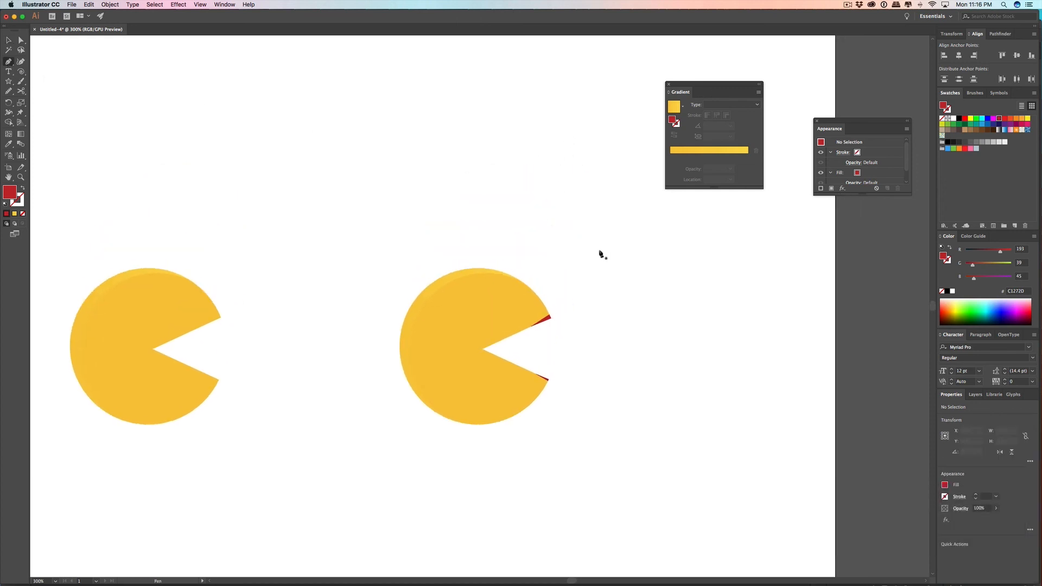
{"action": "left_click", "coordinate": [604, 254]}
{"action": "left_click_drag", "start_coordinate": [564, 223], "coordinate": [556, 305]}
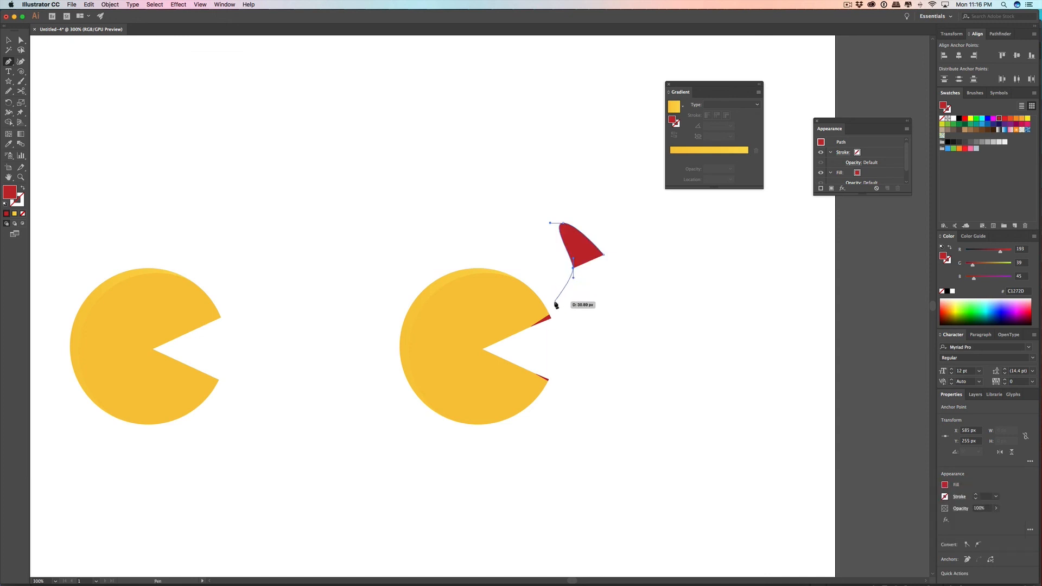
{"action": "left_click_drag", "start_coordinate": [559, 307], "coordinate": [579, 311]}
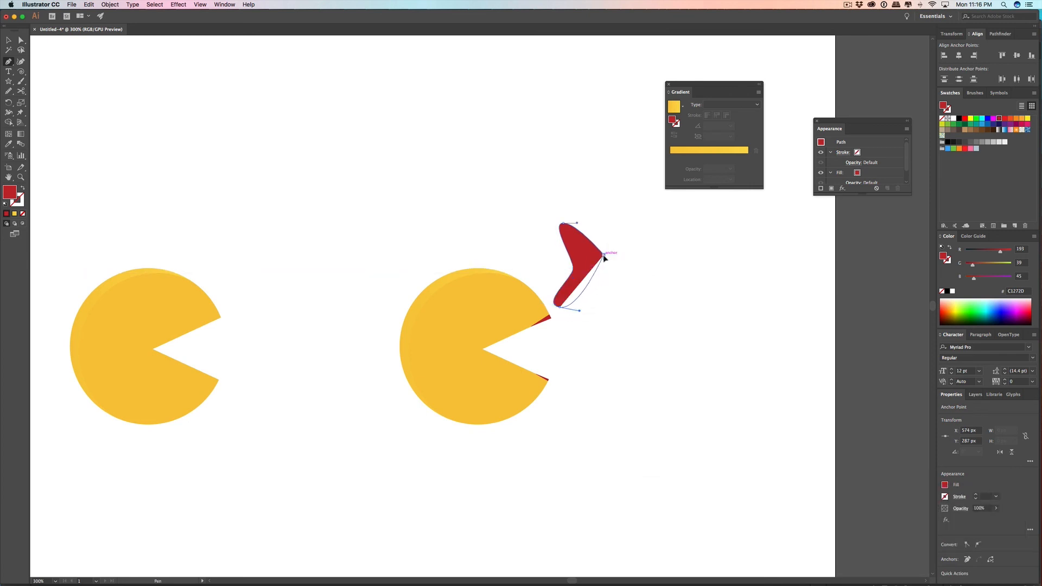
{"action": "left_click", "coordinate": [603, 255]}
Step: Lengthen the notch-side horizontal handles of the red bow shape's upper and lower lobe anchors to round the lobes
{"action": "left_click", "coordinate": [8, 40]}
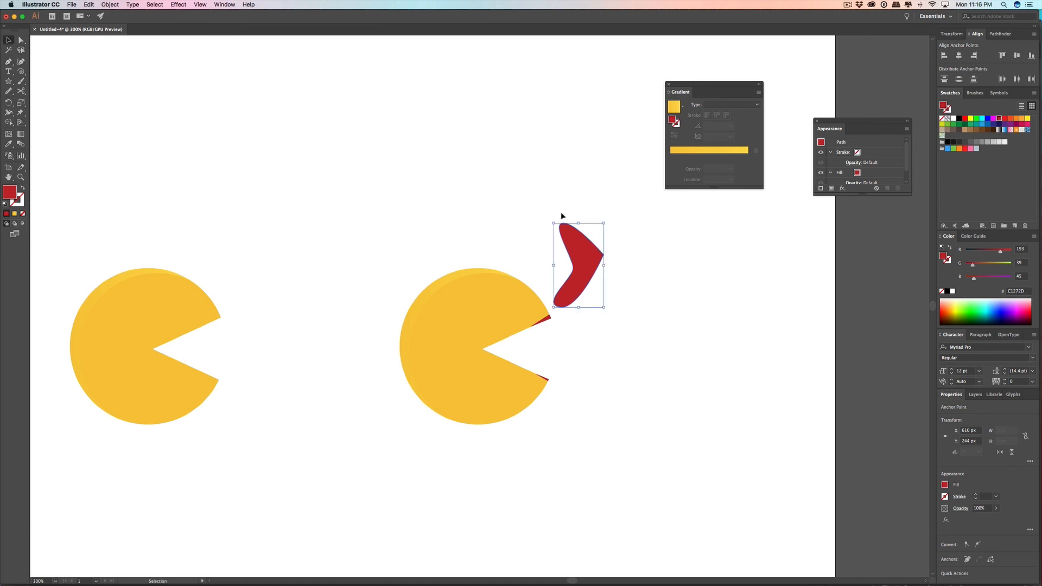
{"action": "left_click", "coordinate": [21, 39]}
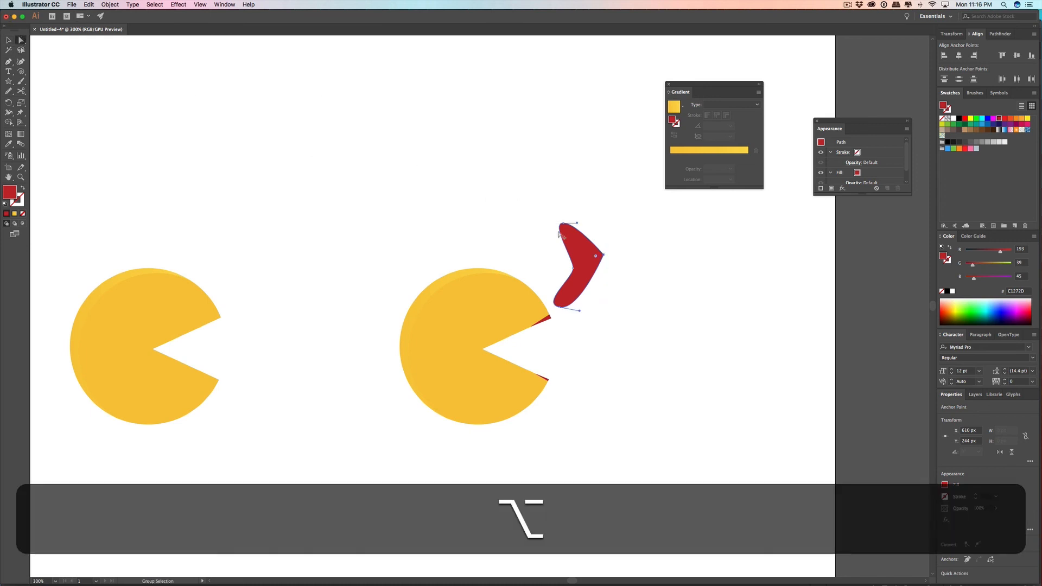
{"action": "scroll", "coordinate": [567, 233], "scroll_direction": "up", "scroll_amount": 3}
{"action": "left_click_drag", "start_coordinate": [553, 201], "coordinate": [497, 210]}
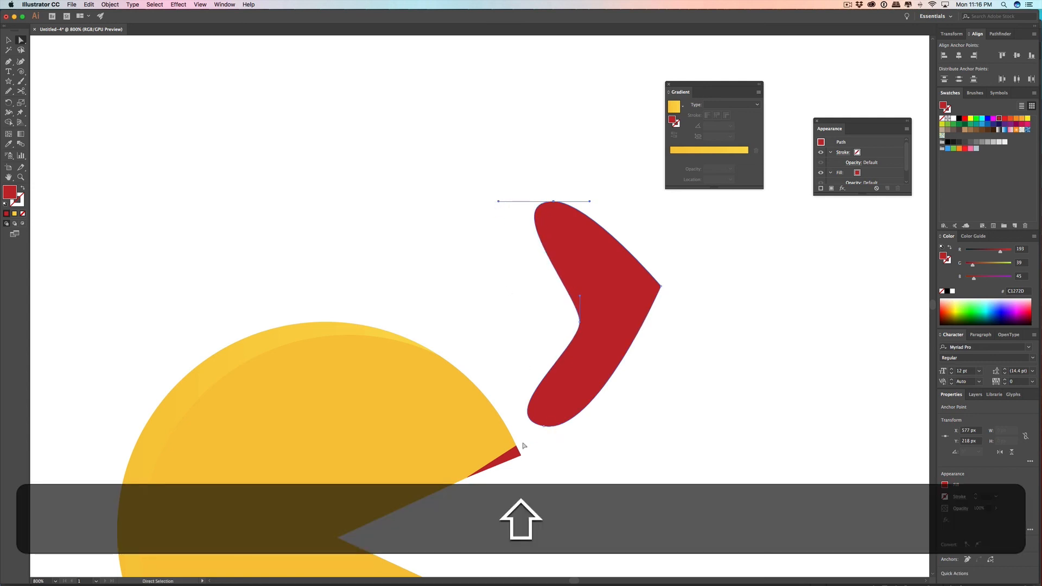
{"action": "left_click_drag", "start_coordinate": [544, 427], "coordinate": [475, 426]}
Step: Shift the bow shape's inner notch anchor slightly up and outward and lengthen its vertical handles for a smoother curve
{"action": "left_click", "coordinate": [580, 322]}
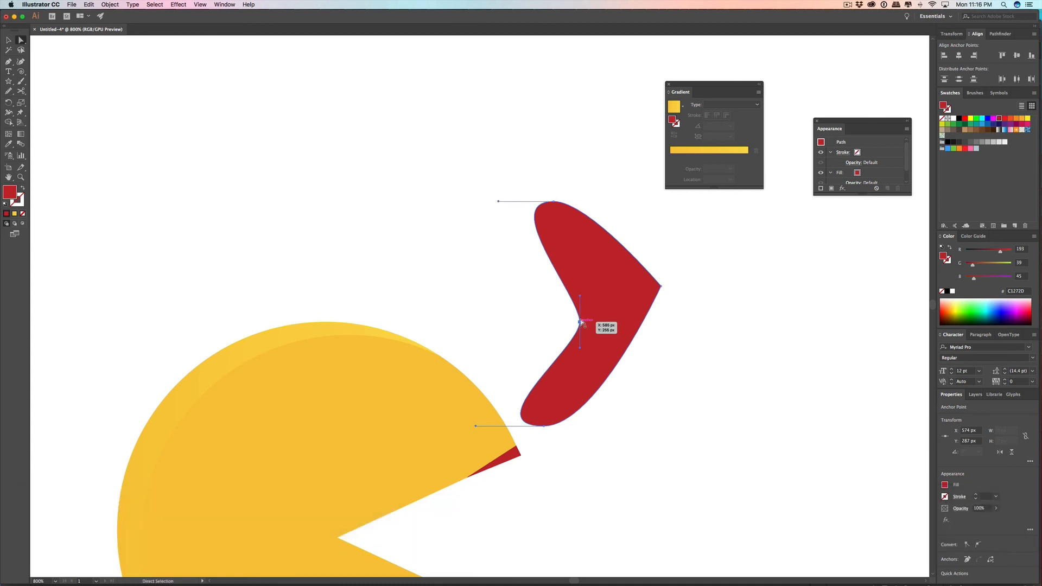
{"action": "left_click_drag", "start_coordinate": [581, 298], "coordinate": [580, 270]}
{"action": "left_click_drag", "start_coordinate": [580, 325], "coordinate": [571, 351]}
{"action": "left_click_drag", "start_coordinate": [570, 254], "coordinate": [571, 244]}
Step: Extend the horizontal handles of the bow's upper and lower lobe anchors toward the pointed corner to fill out its outer curves
{"action": "left_click", "coordinate": [553, 202]}
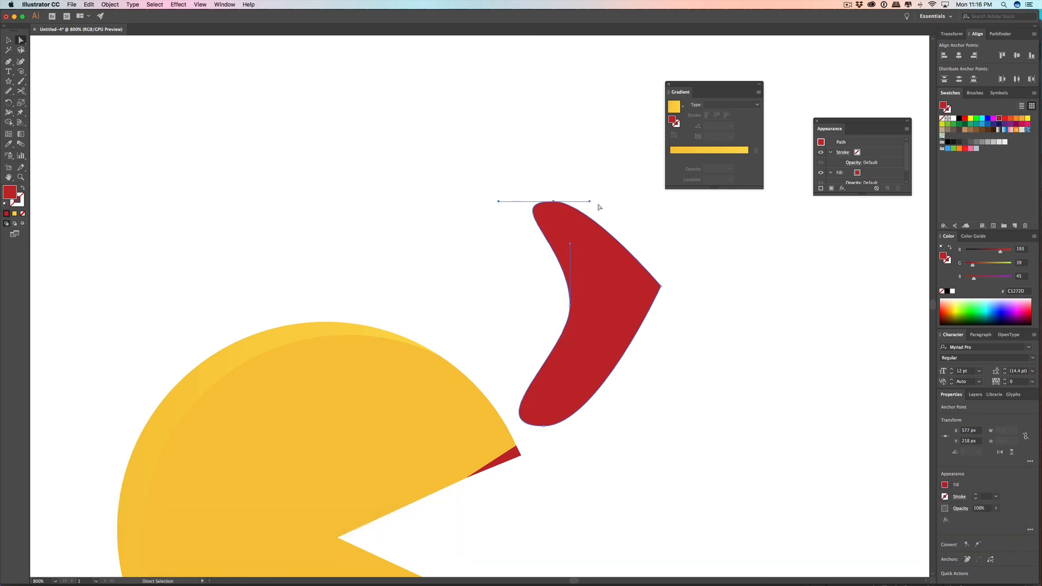
{"action": "left_click_drag", "start_coordinate": [591, 202], "coordinate": [625, 202]}
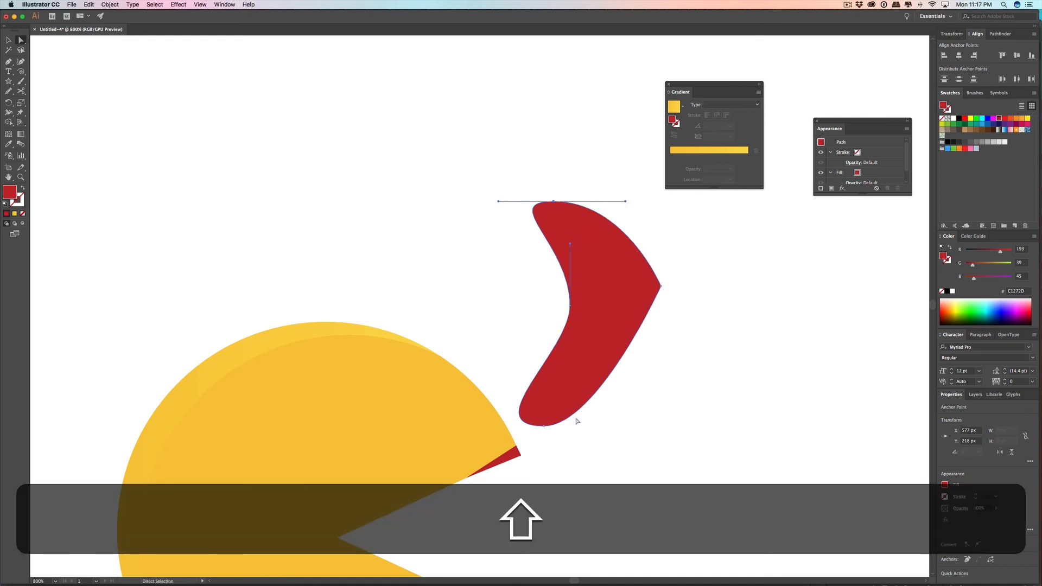
{"action": "left_click", "coordinate": [544, 426]}
{"action": "left_click_drag", "start_coordinate": [598, 427], "coordinate": [625, 426]}
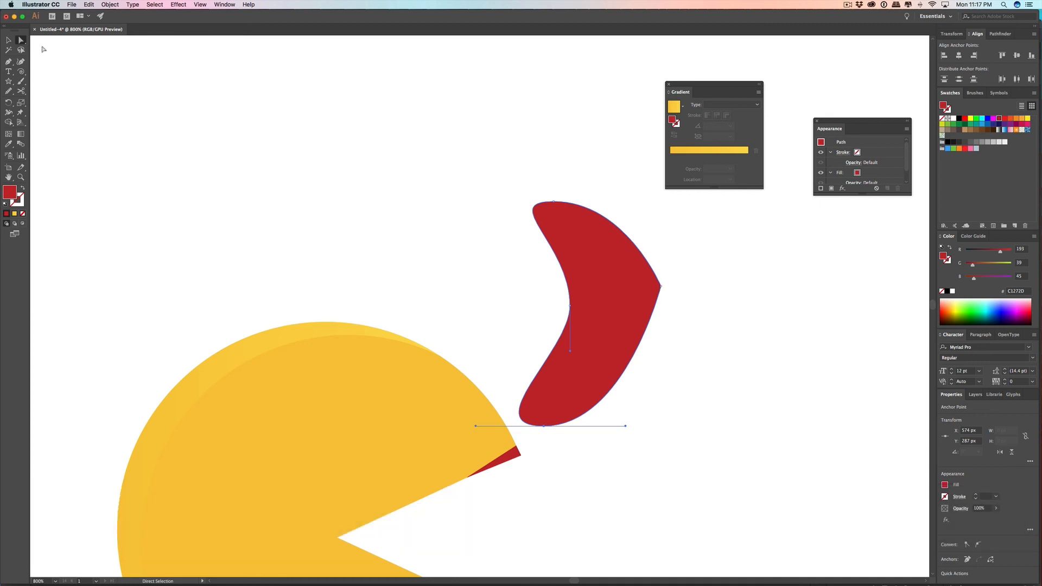
Step: Move the red bow half onto the upper part of the copy's head, then shift it slightly toward the mouth side
{"action": "left_click", "coordinate": [9, 40]}
{"action": "left_click_drag", "start_coordinate": [609, 281], "coordinate": [265, 317]}
{"action": "left_click", "coordinate": [384, 288]}
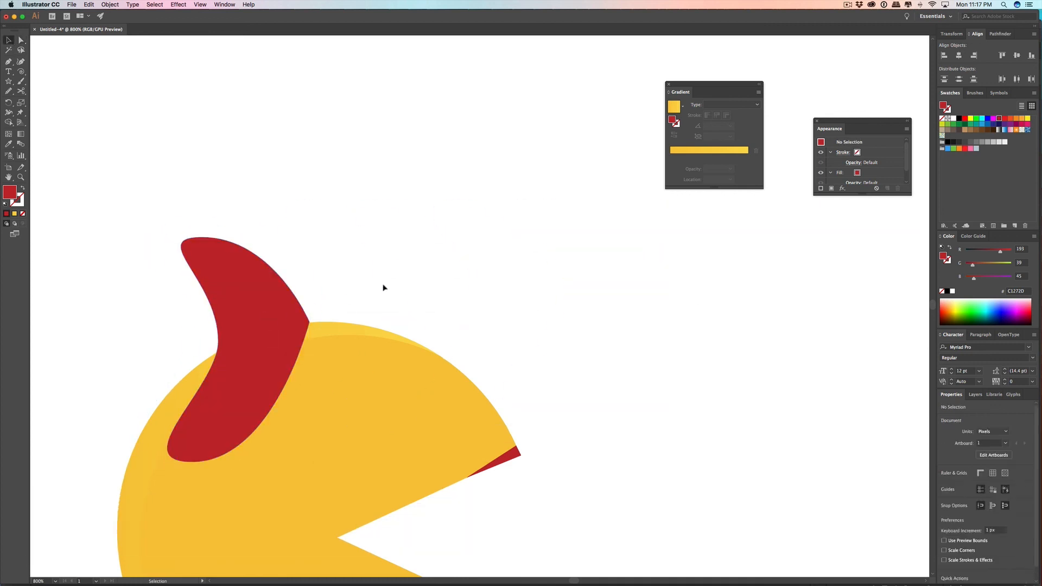
{"action": "scroll", "coordinate": [384, 289], "scroll_direction": "down", "scroll_amount": 7}
{"action": "scroll", "coordinate": [383, 283], "scroll_direction": "up", "scroll_amount": 6}
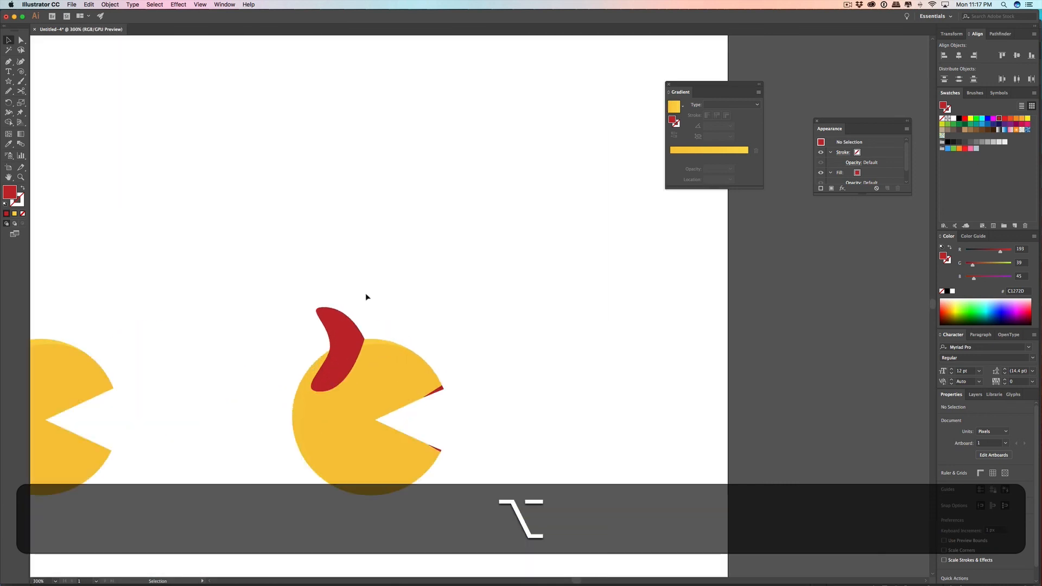
{"action": "left_click_drag", "start_coordinate": [346, 343], "coordinate": [355, 343]}
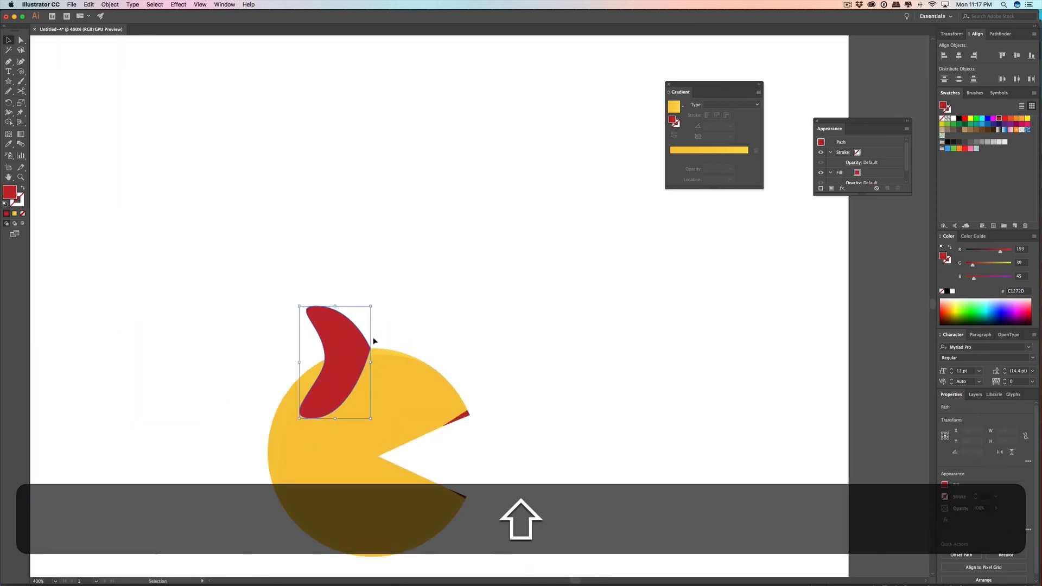
Step: Draw a small closed, bumpy red knot shape with the Pen tool at the bow half's pointed corner
{"action": "left_click", "coordinate": [8, 62]}
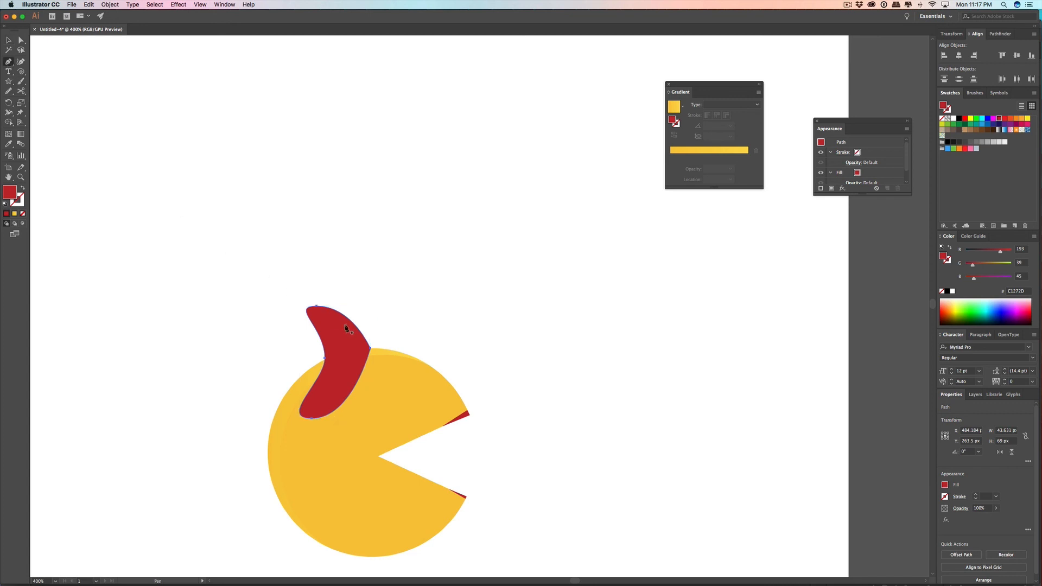
{"action": "scroll", "coordinate": [371, 338], "scroll_direction": "up", "scroll_amount": 2}
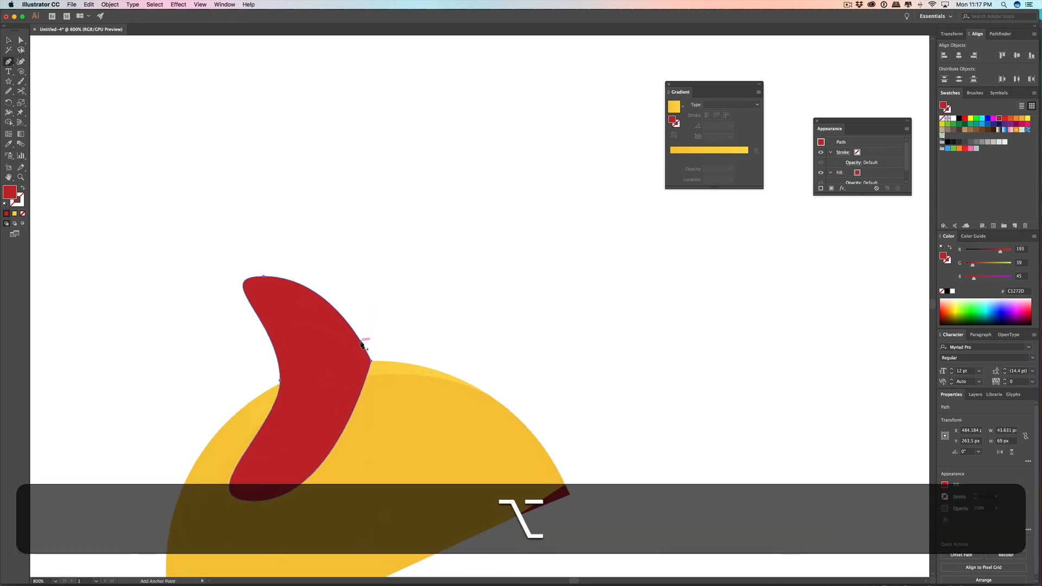
{"action": "left_click", "coordinate": [362, 344]}
{"action": "key", "text": "super+z"}
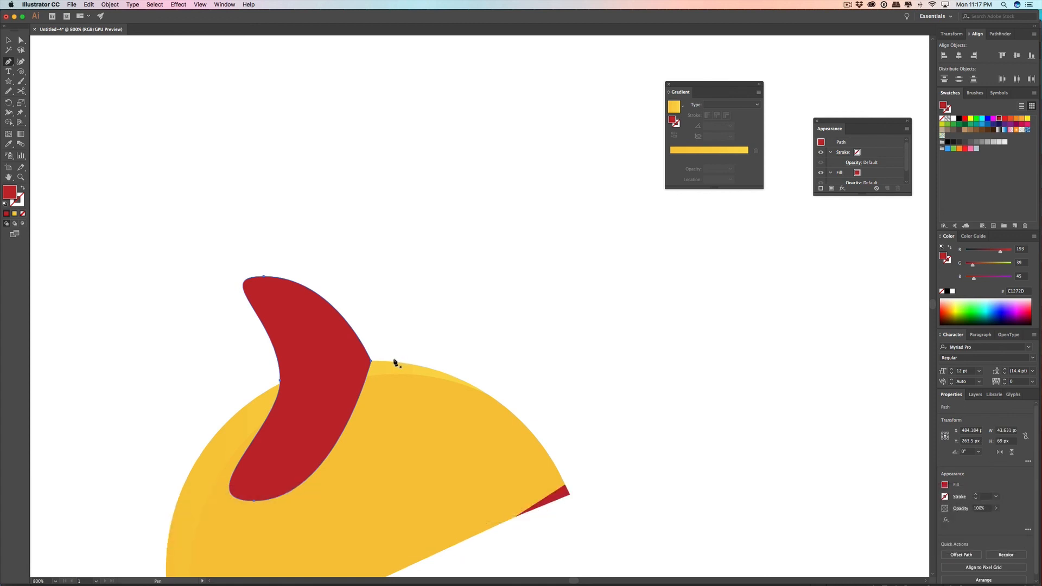
{"action": "left_click_drag", "start_coordinate": [390, 361], "coordinate": [390, 348]}
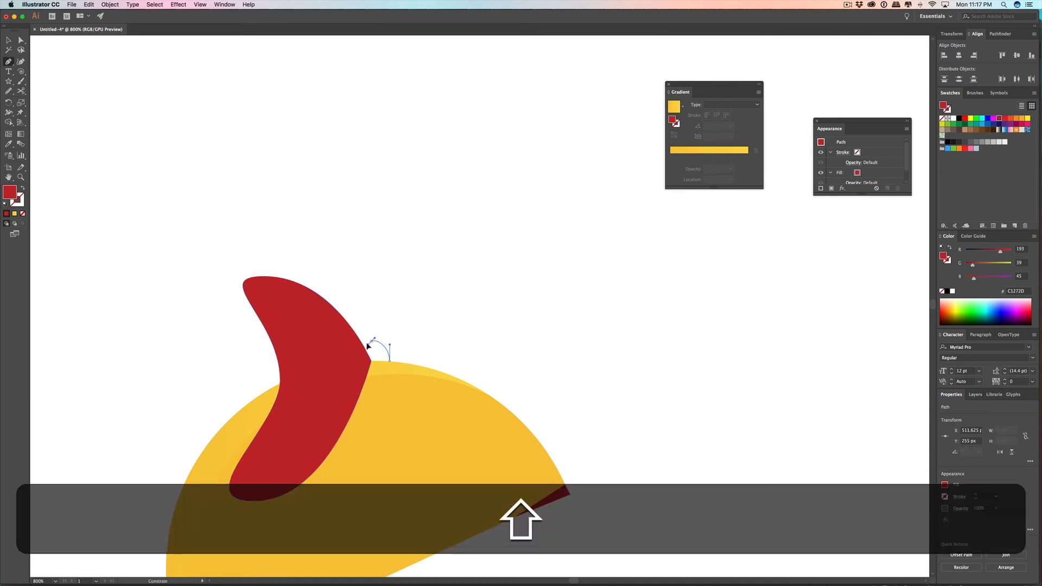
{"action": "left_click_drag", "start_coordinate": [366, 344], "coordinate": [386, 362]}
{"action": "left_click", "coordinate": [389, 360]}
{"action": "left_click", "coordinate": [9, 40]}
{"action": "left_click", "coordinate": [425, 280]}
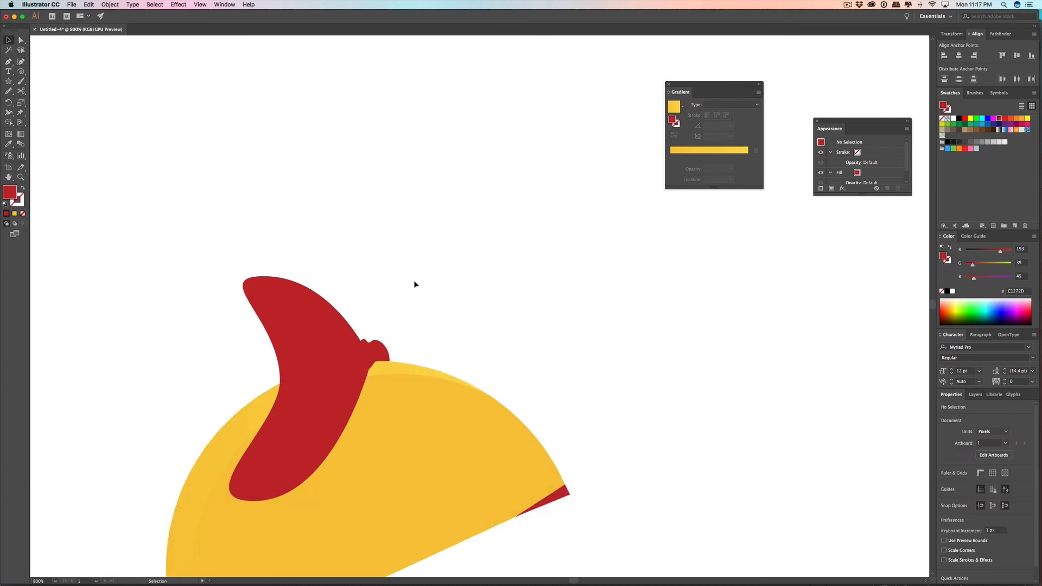
Step: Duplicate the bow half straight across toward the mouth side and reflect the duplicate across the vertical axis
{"action": "scroll", "coordinate": [347, 323], "scroll_direction": "up", "scroll_amount": 2, "text": "alt"}
{"action": "left_click_drag", "start_coordinate": [318, 347], "coordinate": [650, 347]}
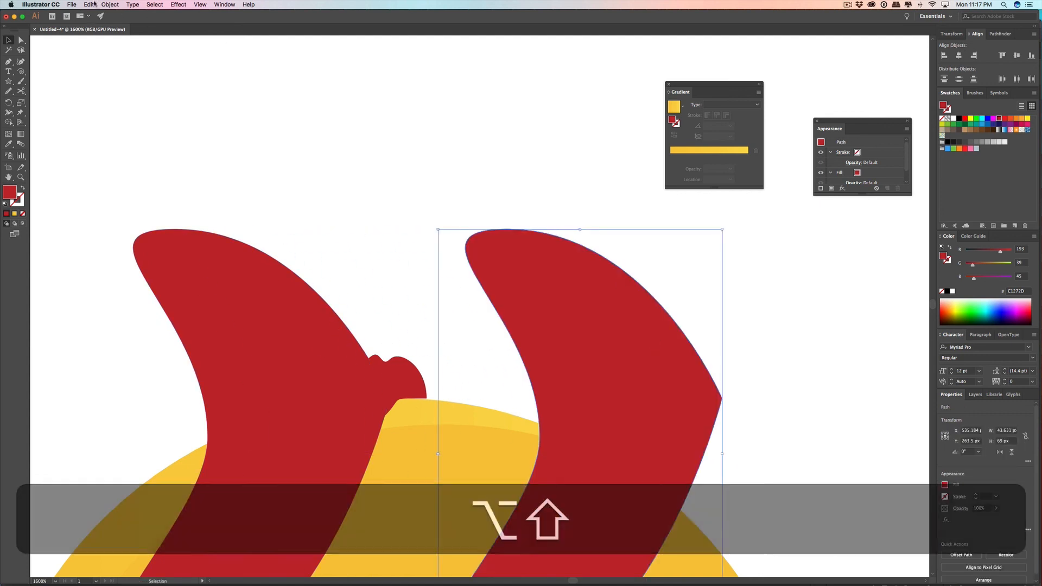
{"action": "left_click", "coordinate": [110, 4]}
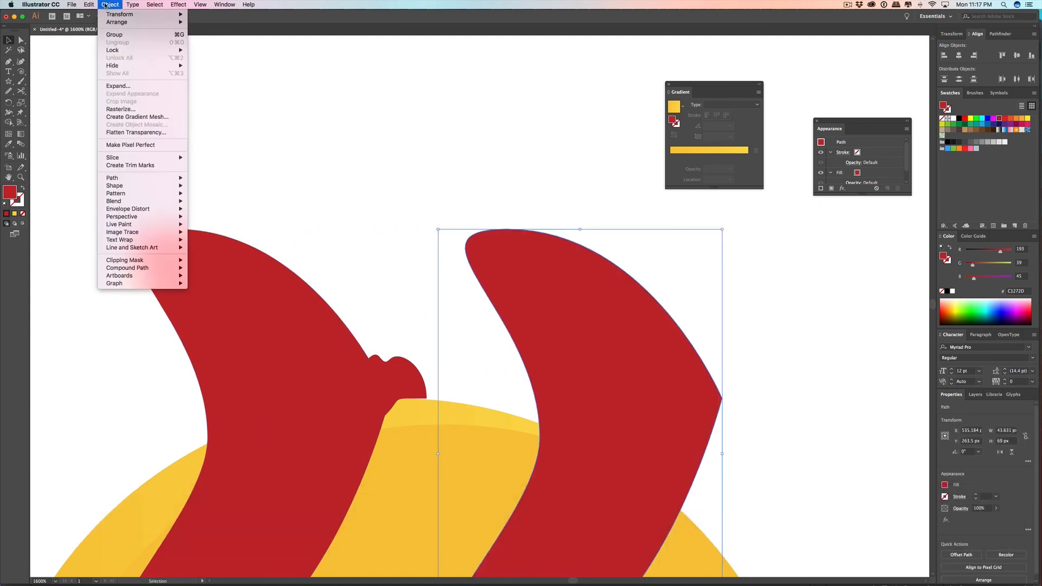
{"action": "mouse_move", "coordinate": [109, 22]}
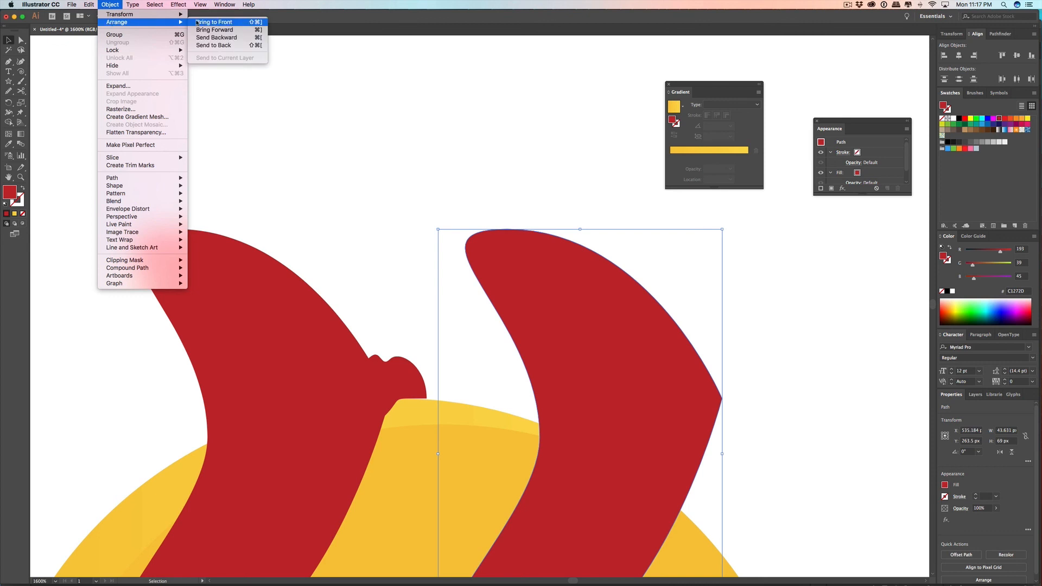
{"action": "mouse_move", "coordinate": [163, 14]}
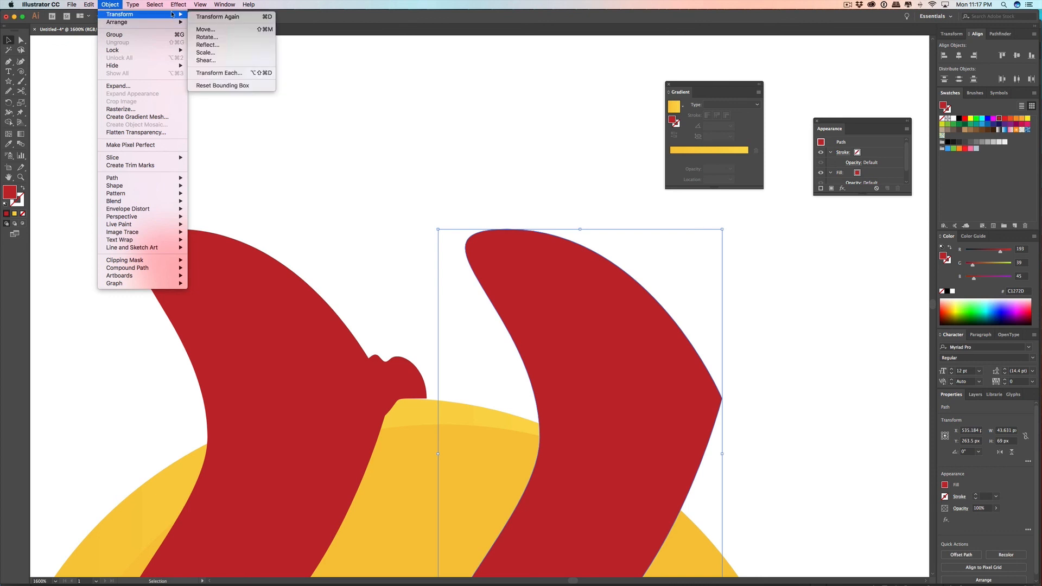
{"action": "left_click", "coordinate": [222, 45]}
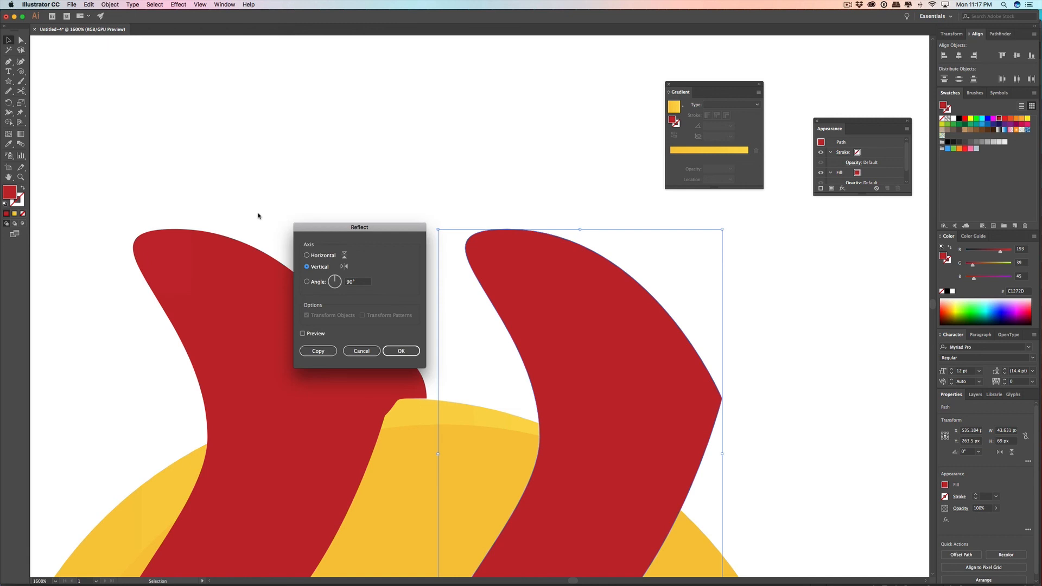
{"action": "left_click", "coordinate": [402, 351]}
Step: Place the reflected bow half against the knot, send it to the back behind the head, and raise it slightly
{"action": "left_click_drag", "start_coordinate": [534, 376], "coordinate": [478, 362]}
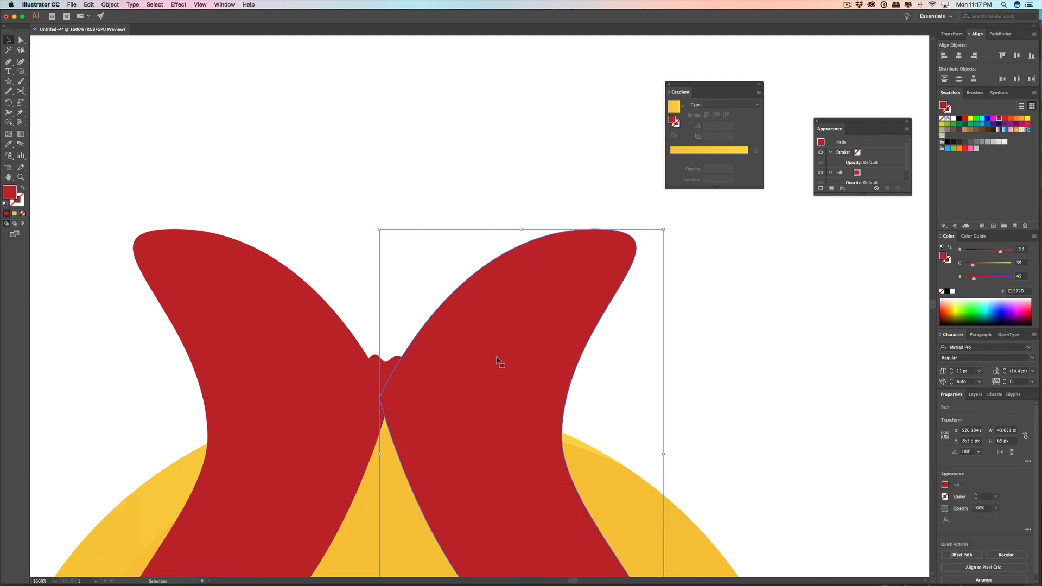
{"action": "key", "text": "shift+super+bracketleft"}
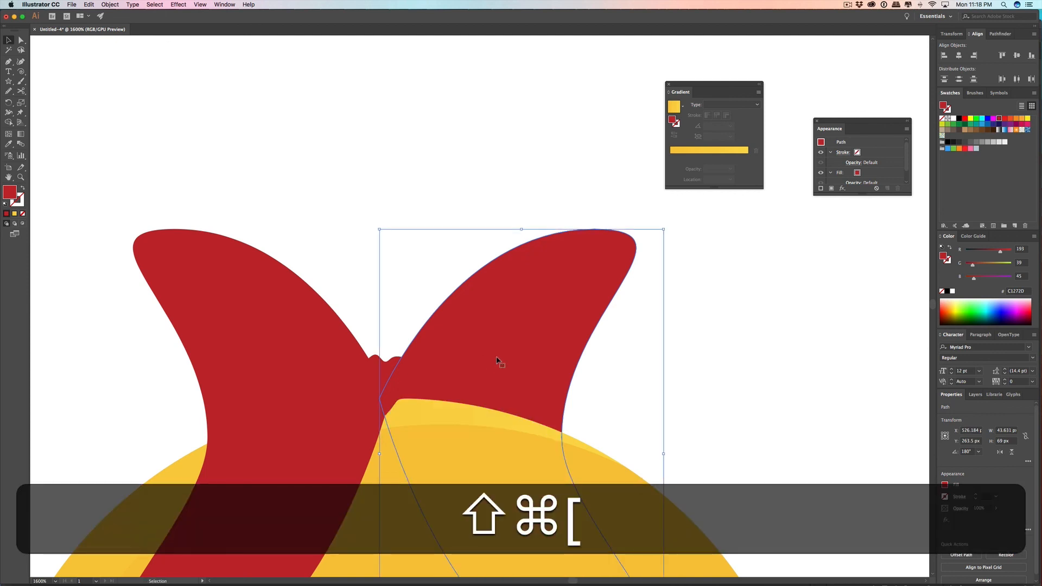
{"action": "left_click", "coordinate": [668, 349]}
{"action": "left_click_drag", "start_coordinate": [485, 375], "coordinate": [490, 342]}
{"action": "left_click", "coordinate": [685, 354]}
{"action": "scroll", "coordinate": [685, 354], "scroll_direction": "down", "scroll_amount": 5}
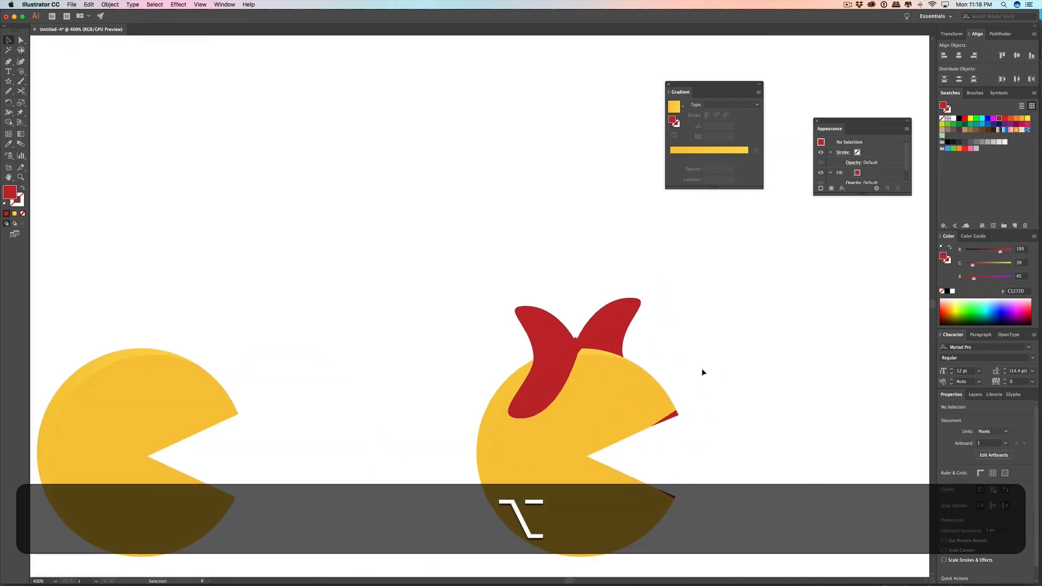
Step: Draw a short curved crease line with the Pen tool from the knot into the front bow half
{"action": "scroll", "coordinate": [703, 369], "scroll_direction": "up", "scroll_amount": 5}
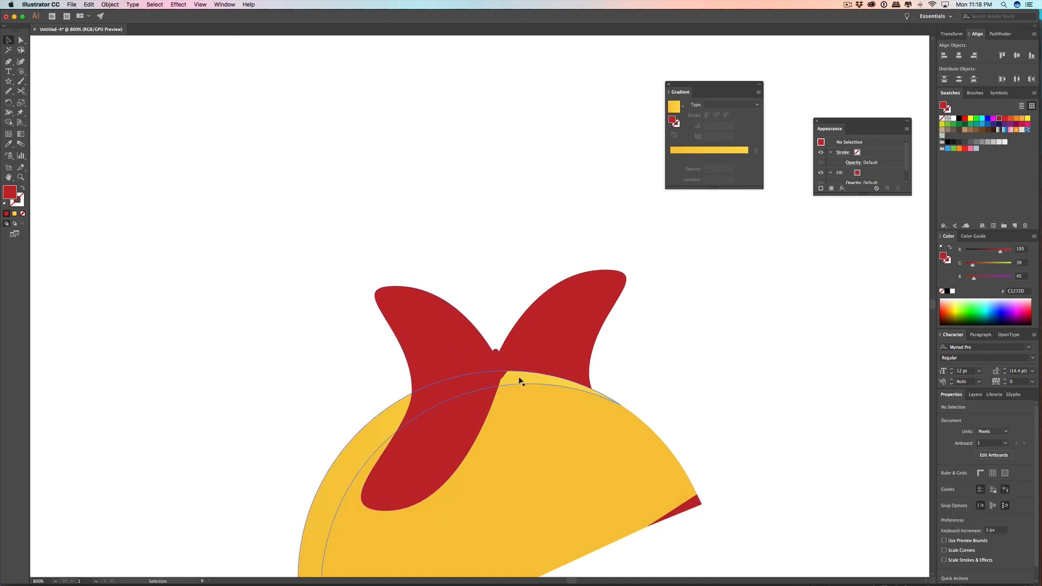
{"action": "left_click", "coordinate": [8, 62]}
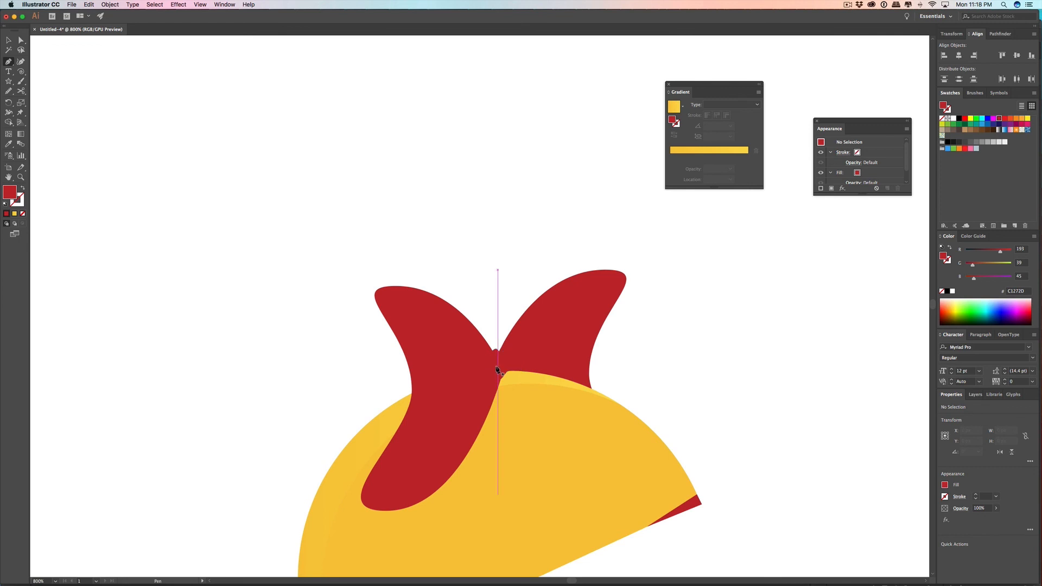
{"action": "left_click_drag", "start_coordinate": [496, 369], "coordinate": [435, 331]}
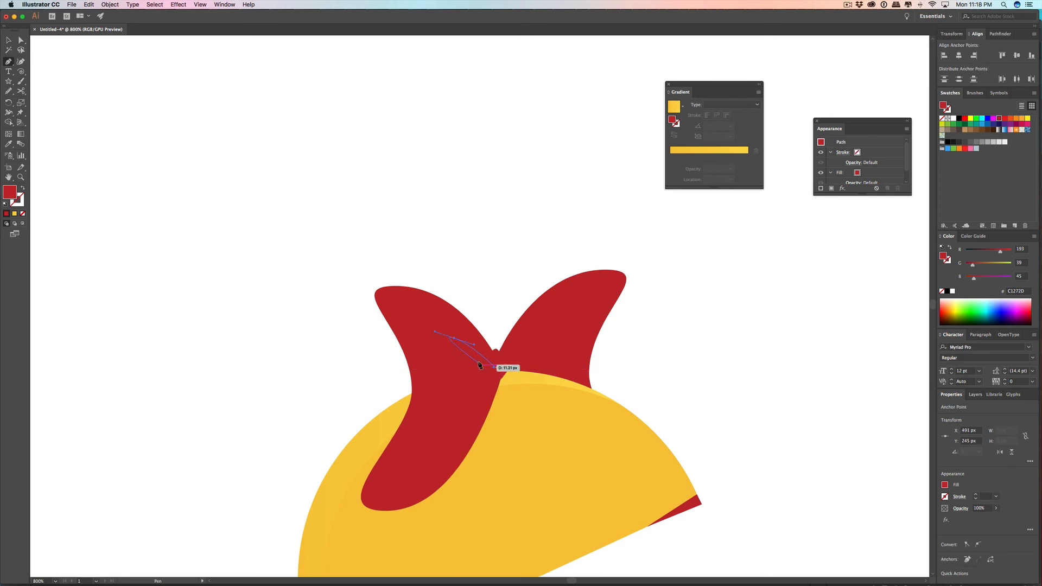
{"action": "key", "text": "Escape"}
Step: Swap the crease line's fill and stroke and set the stroke to dark red 990E18
{"action": "left_click", "coordinate": [22, 188]}
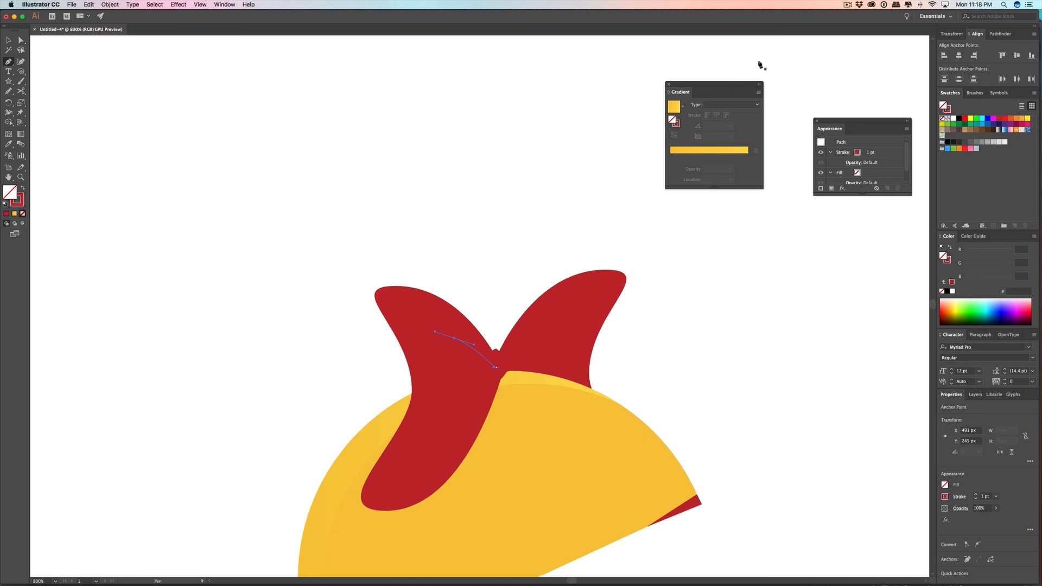
{"action": "double_click", "coordinate": [18, 201]}
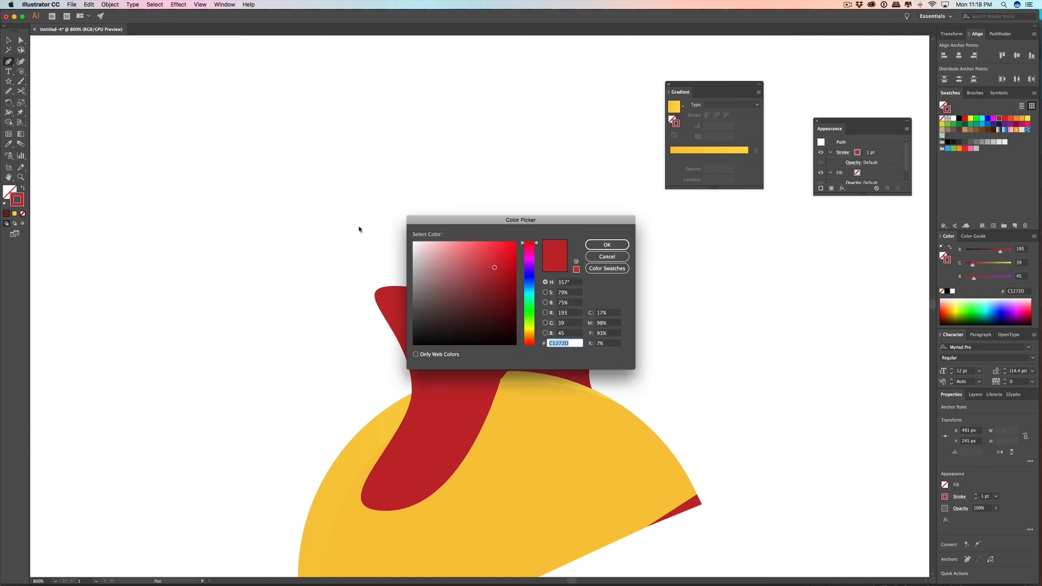
{"action": "left_click_drag", "start_coordinate": [503, 263], "coordinate": [507, 282]}
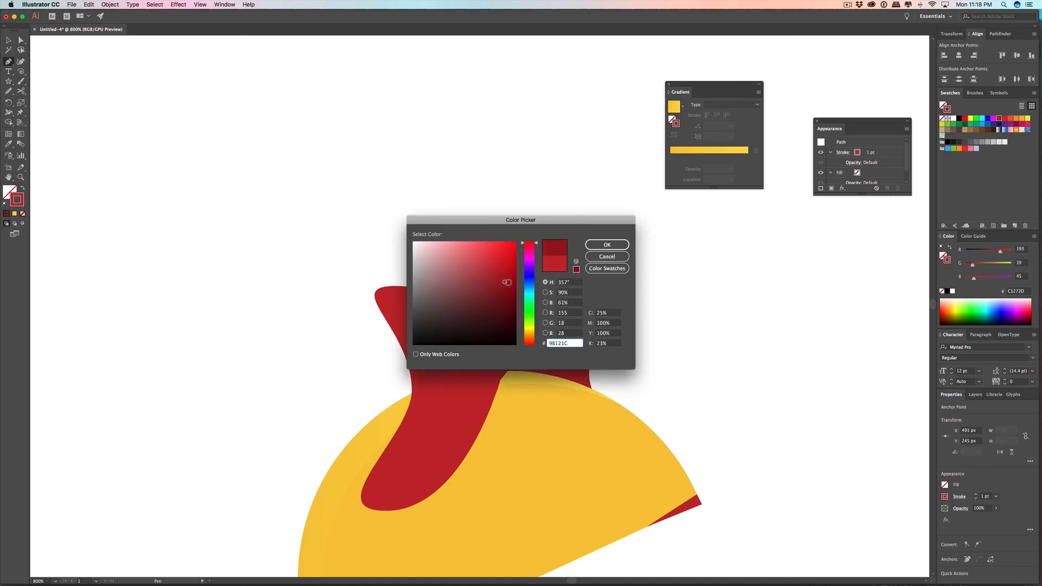
{"action": "left_click", "coordinate": [608, 244]}
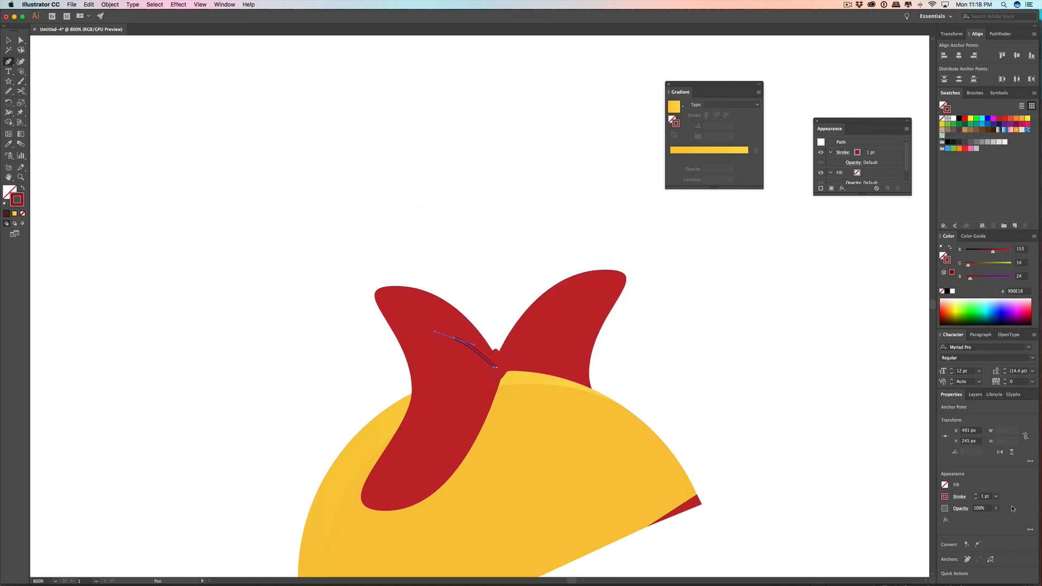
Step: Give the crease line's stroke a round cap and round corner joins
{"action": "left_click", "coordinate": [959, 497]}
{"action": "left_click", "coordinate": [913, 379]}
{"action": "left_click", "coordinate": [912, 390]}
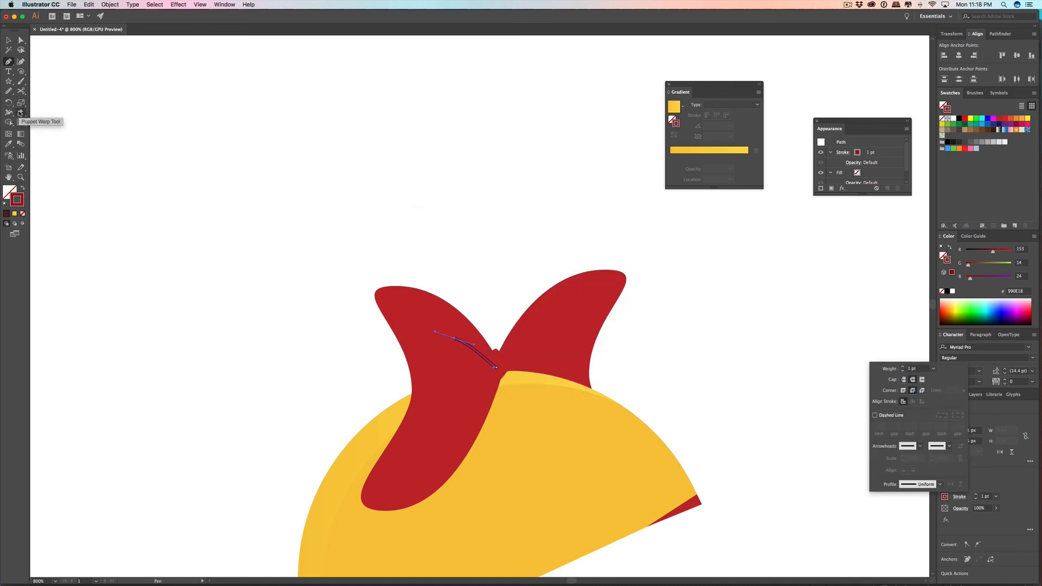
Step: Widen the middle of the crease line to about 2.7 pt with the Width tool so it tapers toward both ends
{"action": "left_click", "coordinate": [9, 113]}
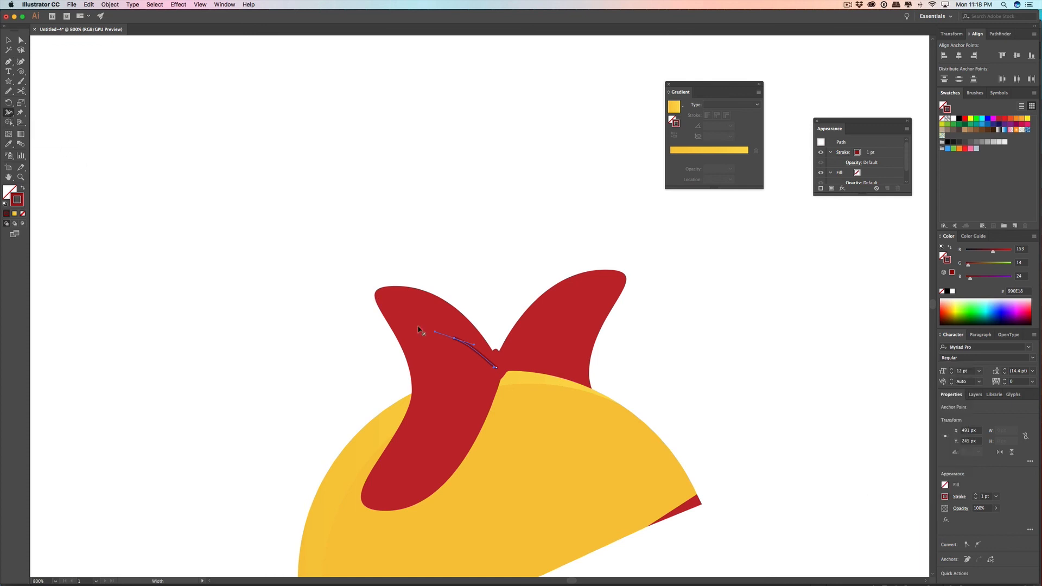
{"action": "scroll", "coordinate": [469, 356], "scroll_direction": "up", "scroll_amount": 4}
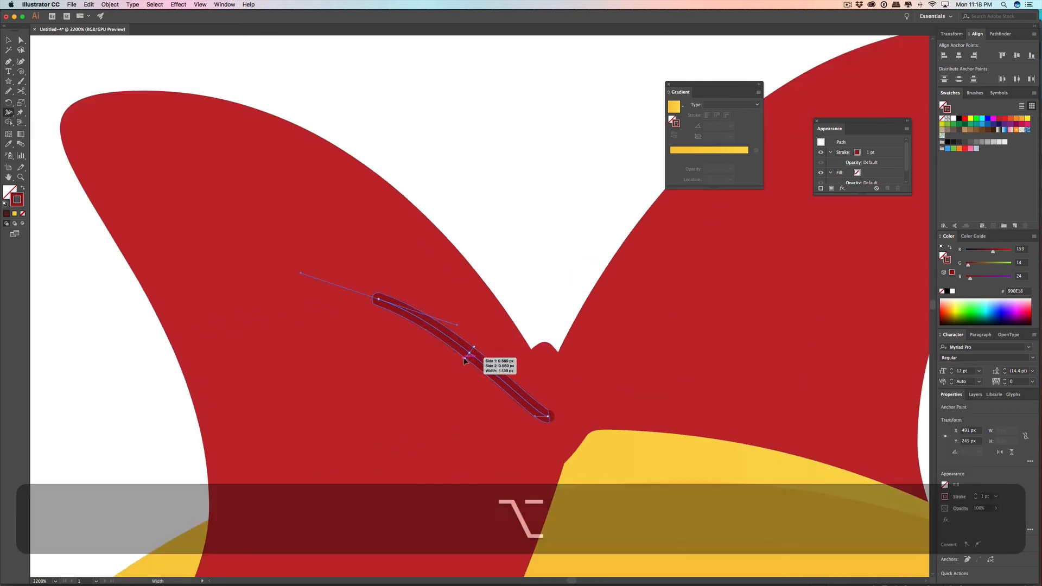
{"action": "left_click_drag", "start_coordinate": [464, 360], "coordinate": [459, 367]}
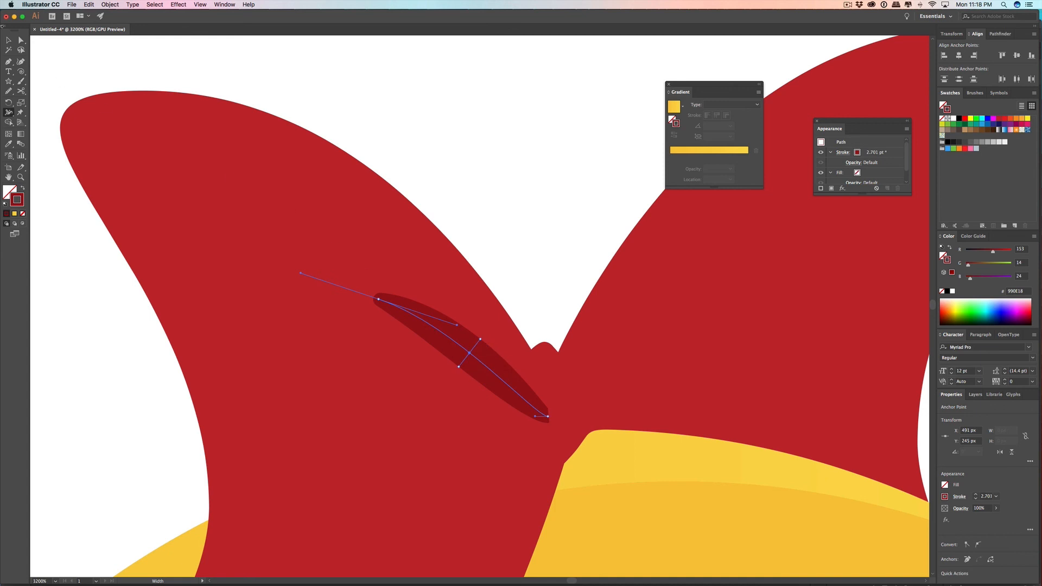
{"action": "left_click", "coordinate": [8, 39]}
{"action": "left_click", "coordinate": [418, 149]}
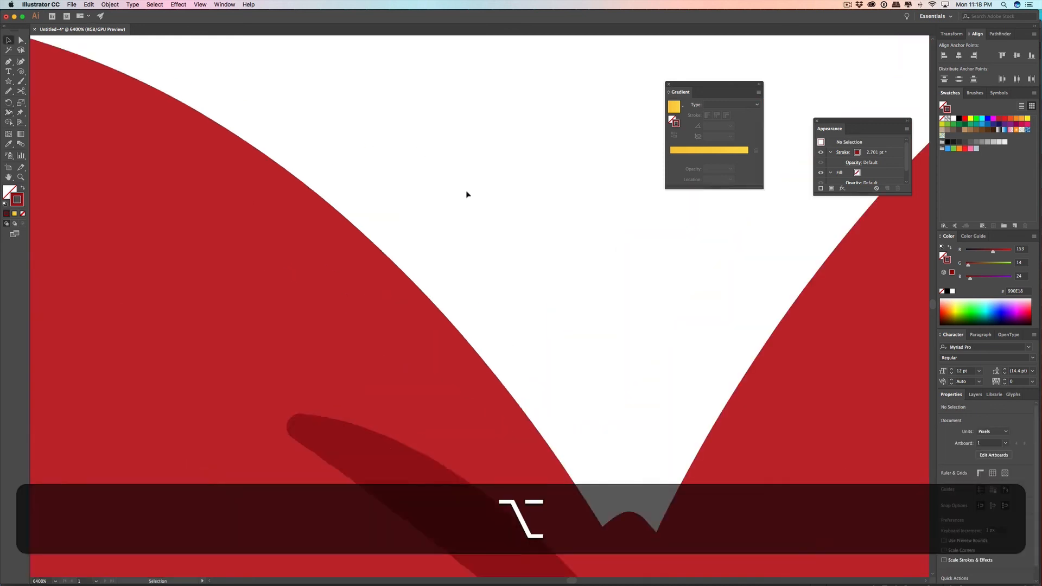
Step: Move the crease's outer end anchor farther away from the knot, to X 489.5 px and Y 245.5 px
{"action": "scroll", "coordinate": [467, 194], "scroll_direction": "down", "scroll_amount": 6}
{"action": "scroll", "coordinate": [467, 195], "scroll_direction": "up", "scroll_amount": 5}
{"action": "left_click", "coordinate": [21, 40]}
{"action": "scroll", "coordinate": [477, 302], "scroll_direction": "up", "scroll_amount": 3}
{"action": "left_click", "coordinate": [468, 316]}
{"action": "left_click_drag", "start_coordinate": [468, 316], "coordinate": [426, 318]}
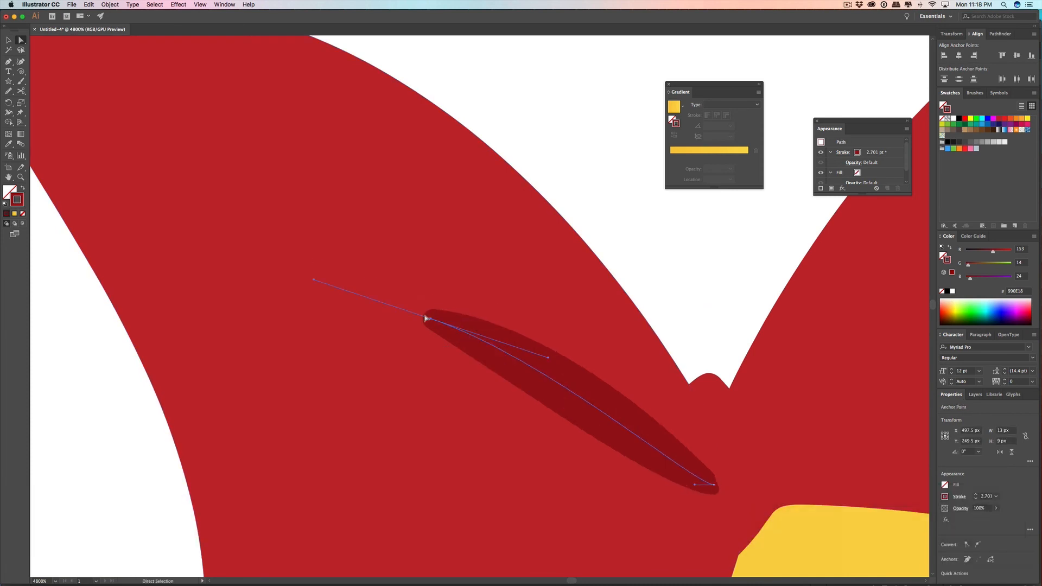
{"action": "scroll", "coordinate": [480, 324], "scroll_direction": "up", "scroll_amount": 1}
{"action": "scroll", "coordinate": [480, 324], "scroll_direction": "down", "scroll_amount": 4}
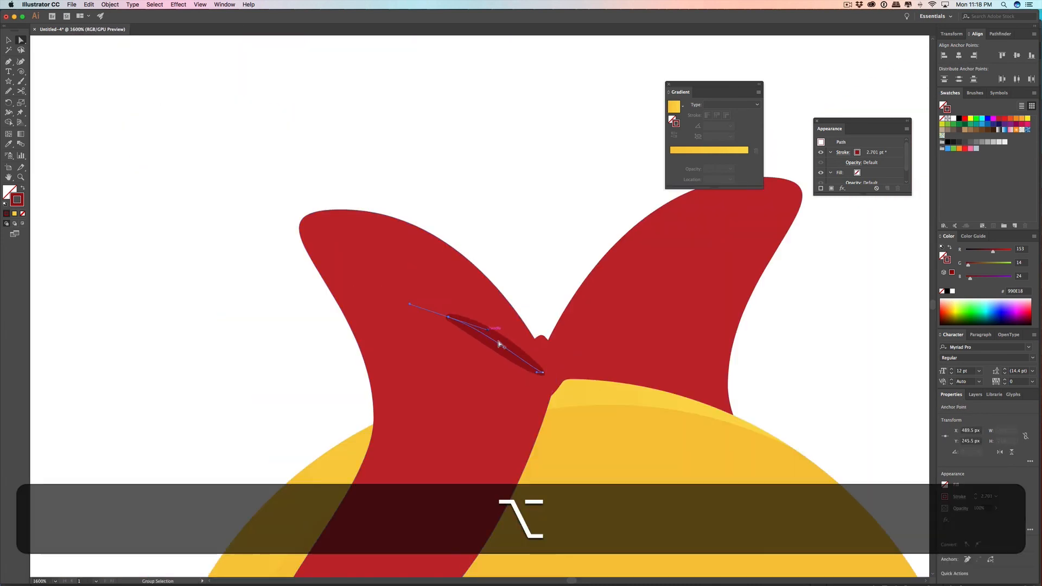
{"action": "left_click", "coordinate": [494, 359], "text": "super"}
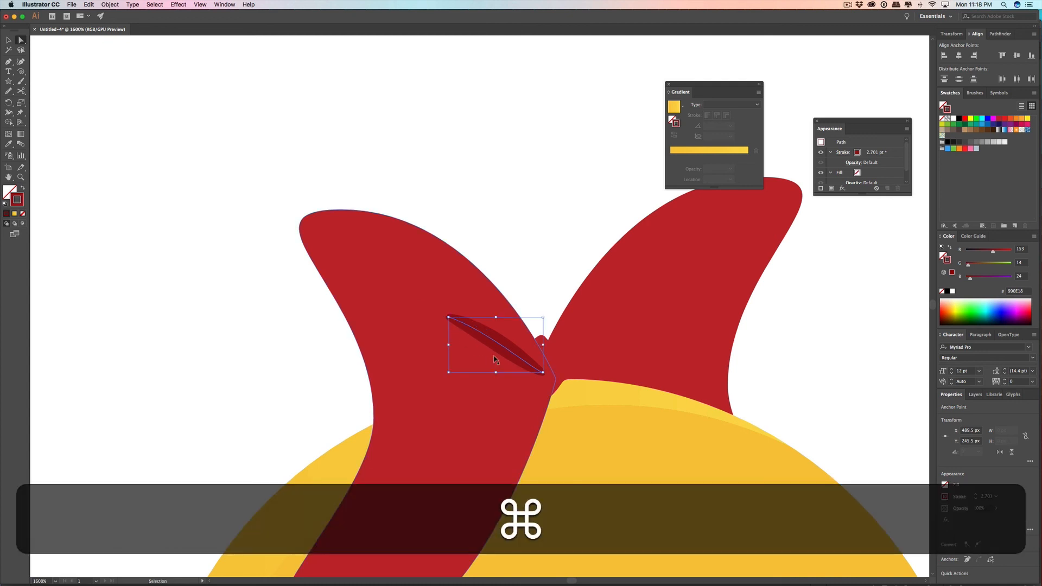
{"action": "left_click", "coordinate": [510, 261], "text": "super"}
Step: Duplicate the crease line and place the copy directly above the original on the front bow loop
{"action": "left_click", "coordinate": [8, 40]}
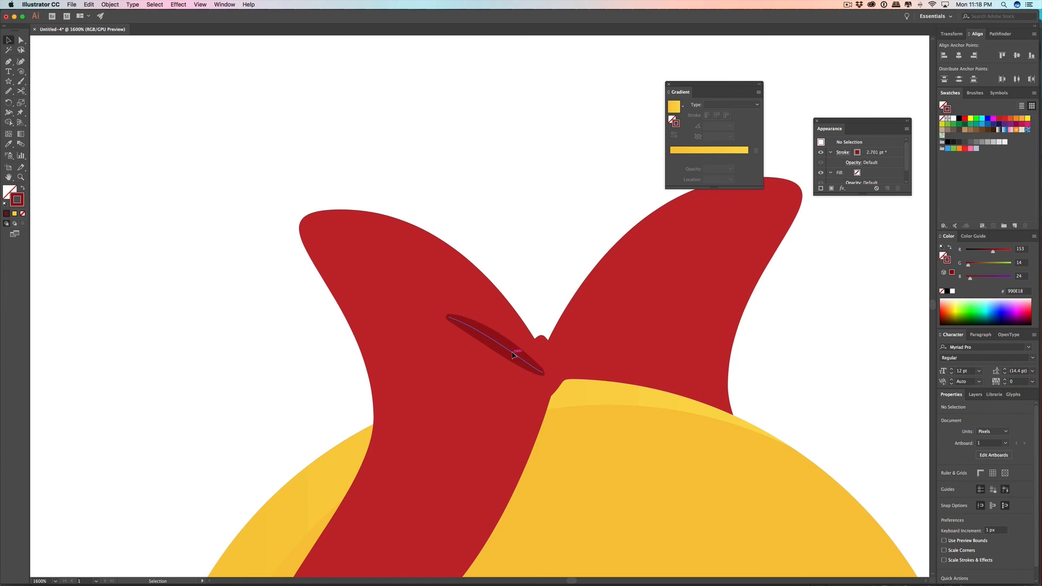
{"action": "left_click", "coordinate": [513, 355]}
{"action": "key", "text": "super+c"}
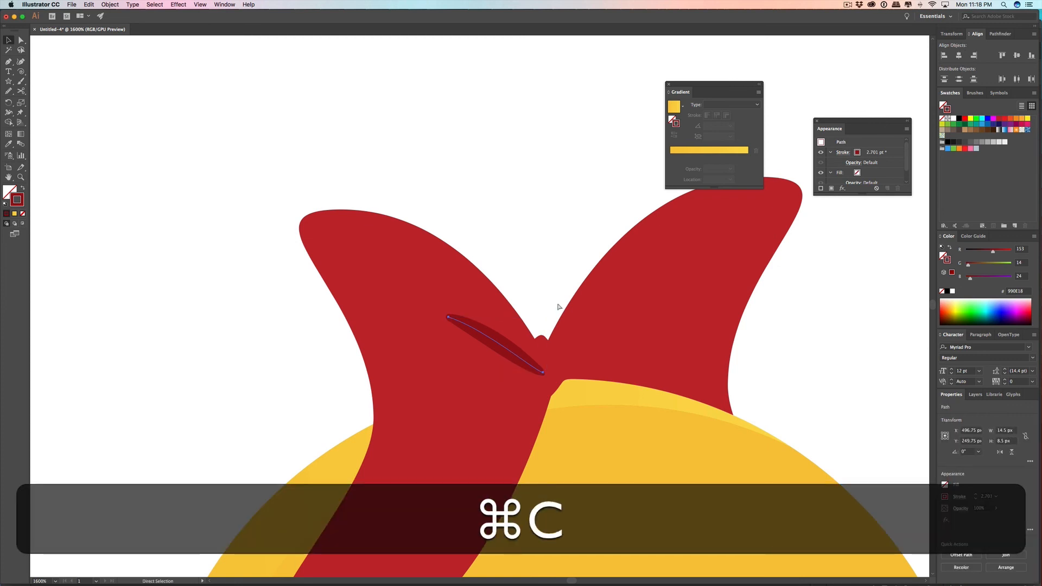
{"action": "key", "text": "super+v"}
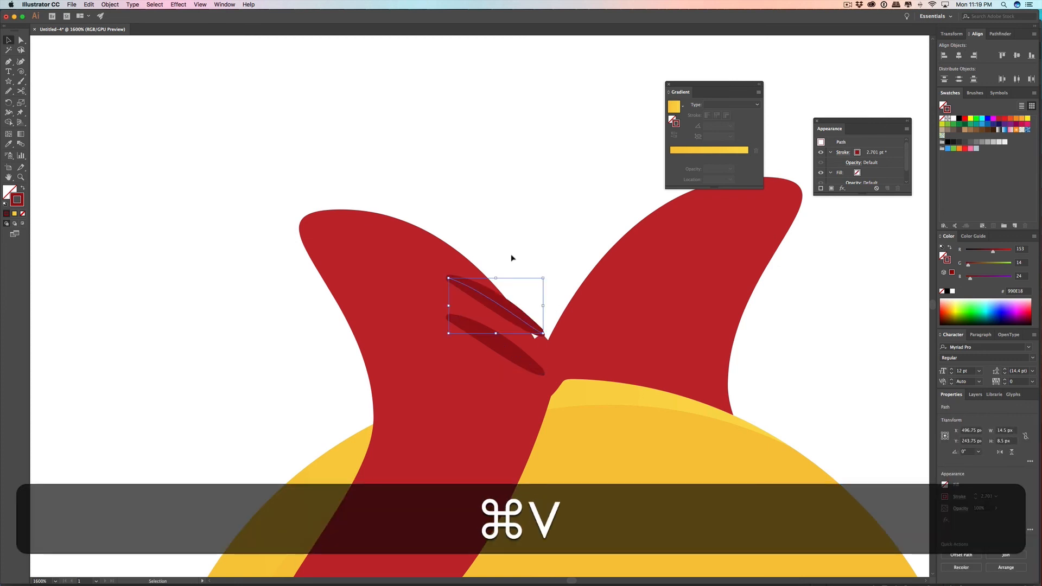
Step: Reflect the crease copy across the horizontal axis and move it below the original so both meet at the knot
{"action": "left_click", "coordinate": [147, 5]}
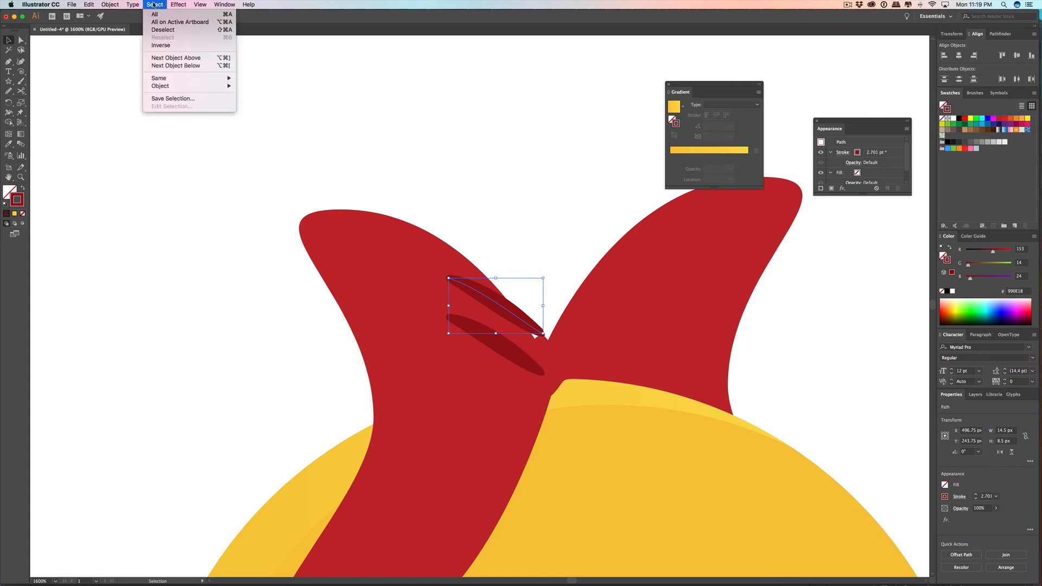
{"action": "mouse_move", "coordinate": [133, 5]}
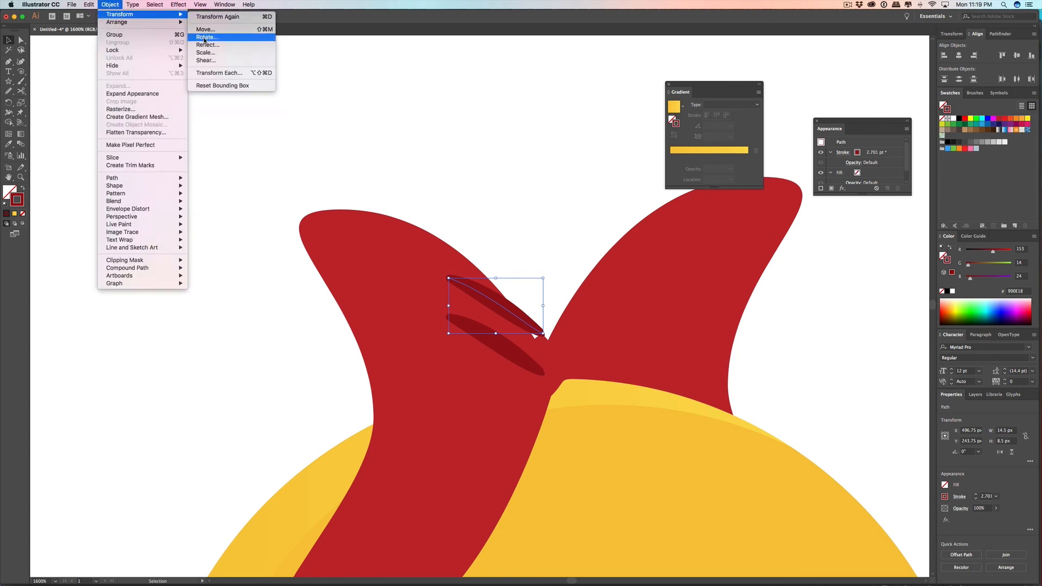
{"action": "left_click", "coordinate": [207, 46]}
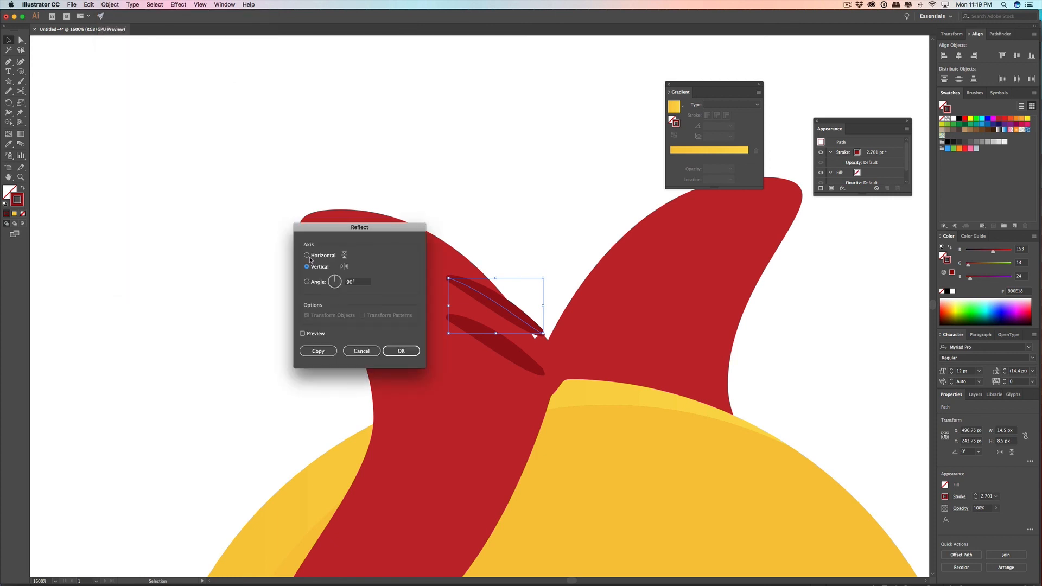
{"action": "left_click", "coordinate": [399, 352]}
{"action": "left_click", "coordinate": [537, 253]}
{"action": "left_click_drag", "start_coordinate": [512, 300], "coordinate": [515, 394]}
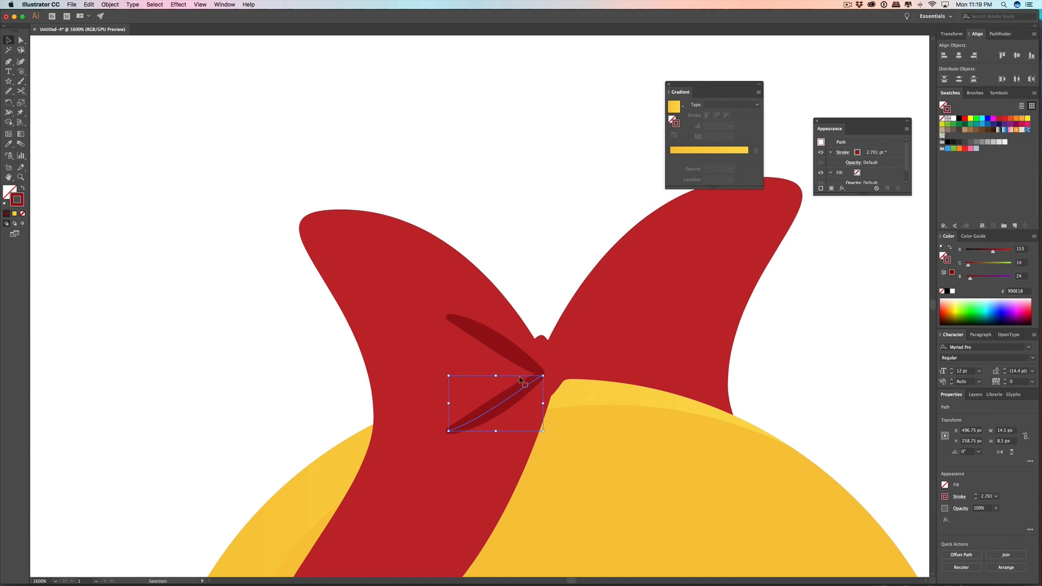
{"action": "left_click", "coordinate": [539, 223]}
Step: Select both crease lines and lower their opacity to 34%
{"action": "scroll", "coordinate": [534, 255], "scroll_direction": "up", "scroll_amount": 2, "text": "alt"}
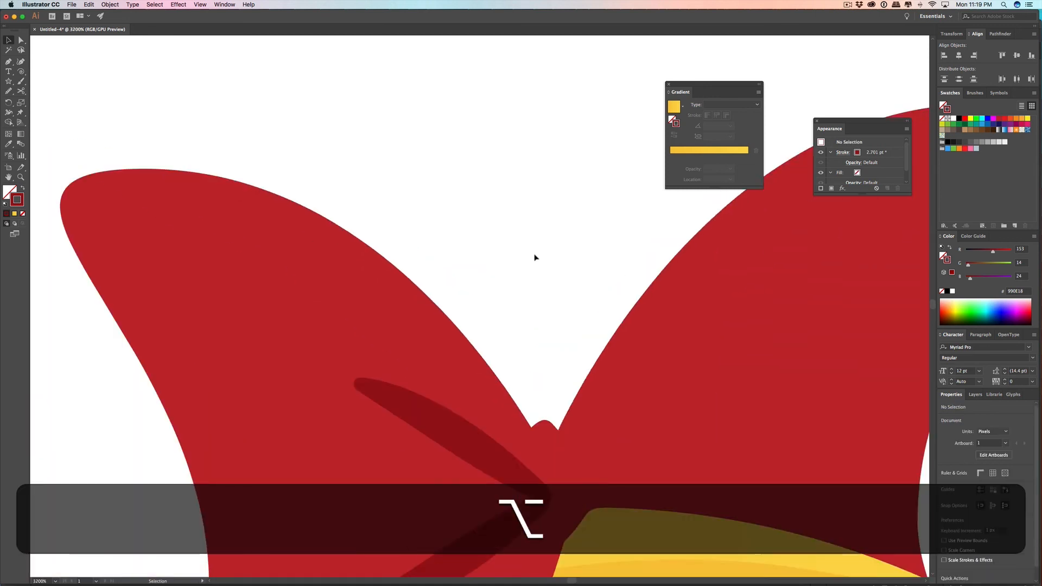
{"action": "scroll", "coordinate": [534, 258], "scroll_direction": "down", "scroll_amount": 5, "text": "alt"}
{"action": "scroll", "coordinate": [532, 259], "scroll_direction": "up", "scroll_amount": 2, "text": "alt"}
{"action": "left_click", "coordinate": [522, 297]}
{"action": "left_click", "coordinate": [520, 317], "text": "shift"}
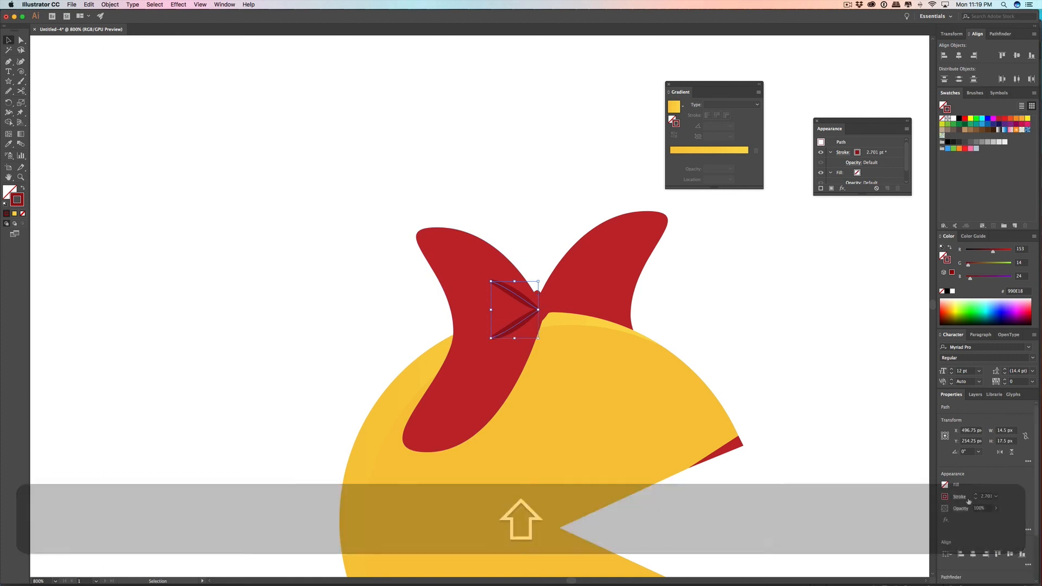
{"action": "left_click", "coordinate": [966, 498]}
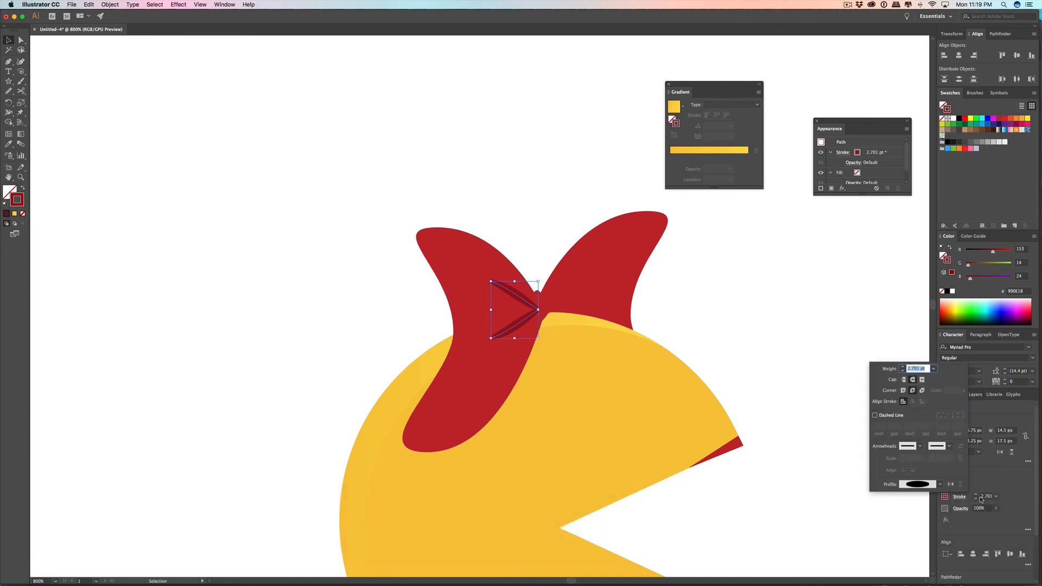
{"action": "left_click", "coordinate": [996, 508]}
{"action": "left_click_drag", "start_coordinate": [996, 520], "coordinate": [985, 520]}
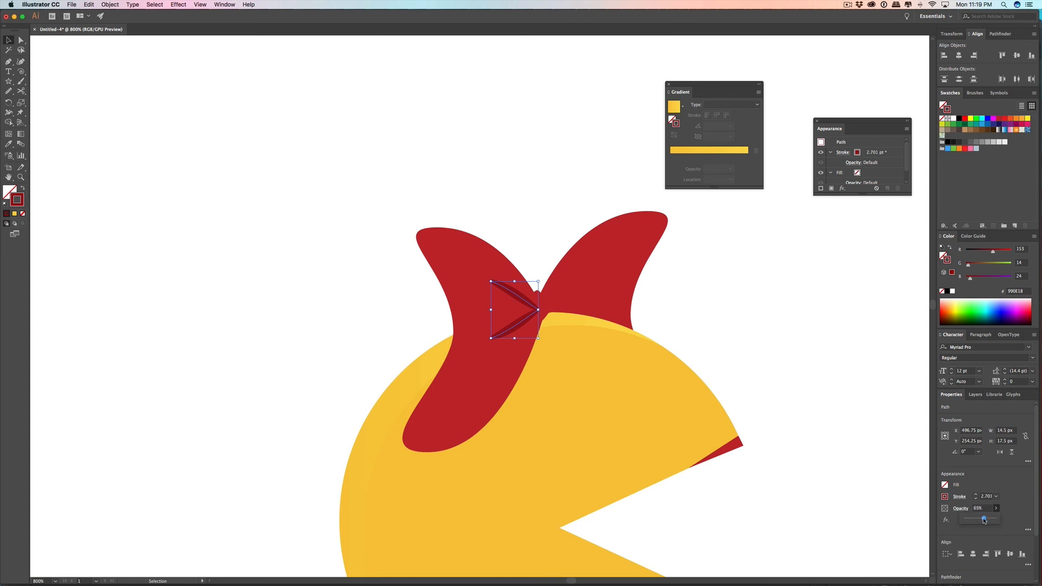
{"action": "left_click", "coordinate": [830, 405]}
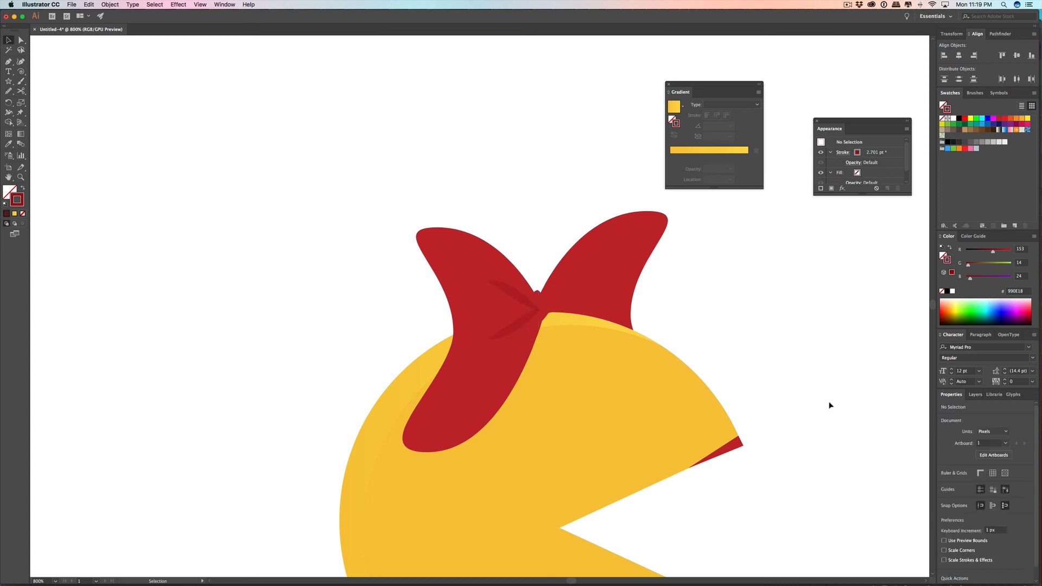
Step: Turn off Snap to Pixel and nudge the upper crease down about 0.6 px so its inner end meets the lower crease
{"action": "scroll", "coordinate": [819, 411], "scroll_direction": "up", "scroll_amount": 2}
{"action": "scroll", "coordinate": [805, 408], "scroll_direction": "down", "scroll_amount": 3}
{"action": "scroll", "coordinate": [534, 308], "scroll_direction": "up", "scroll_amount": 3}
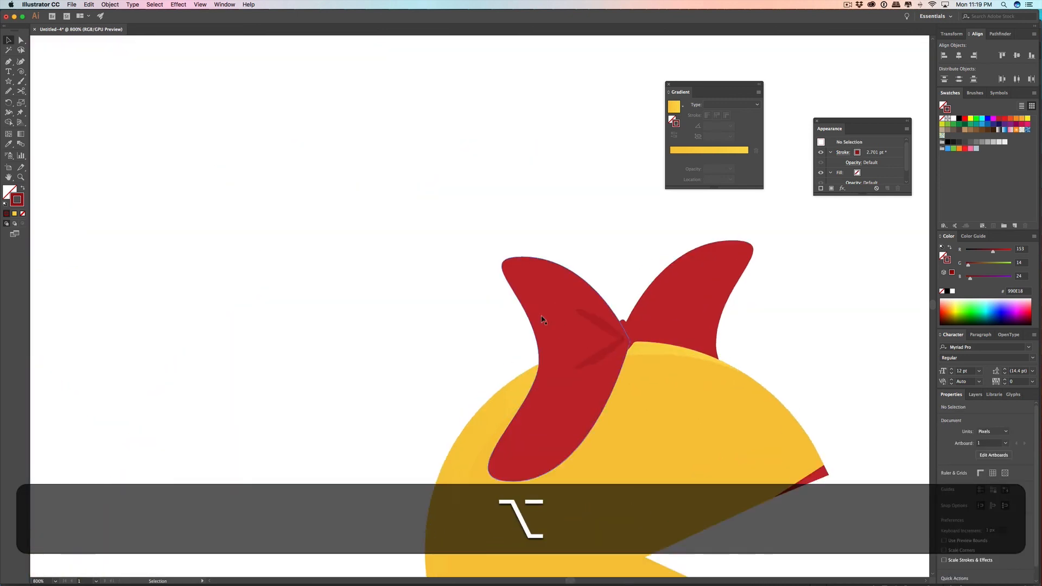
{"action": "left_click", "coordinate": [692, 355]}
{"action": "scroll", "coordinate": [696, 361], "scroll_direction": "up", "scroll_amount": 2}
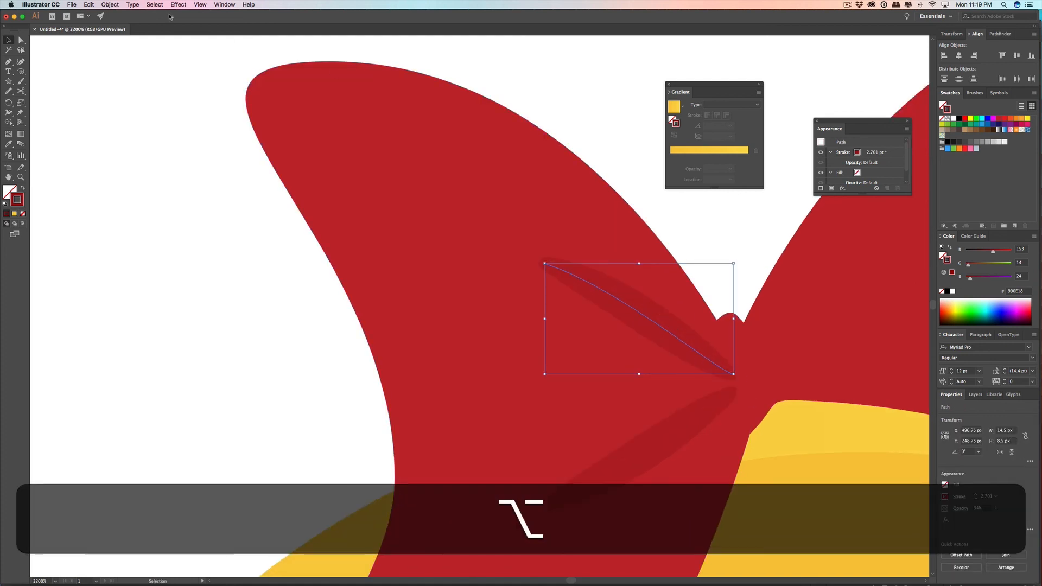
{"action": "left_click", "coordinate": [156, 4]}
{"action": "mouse_move", "coordinate": [177, 5]}
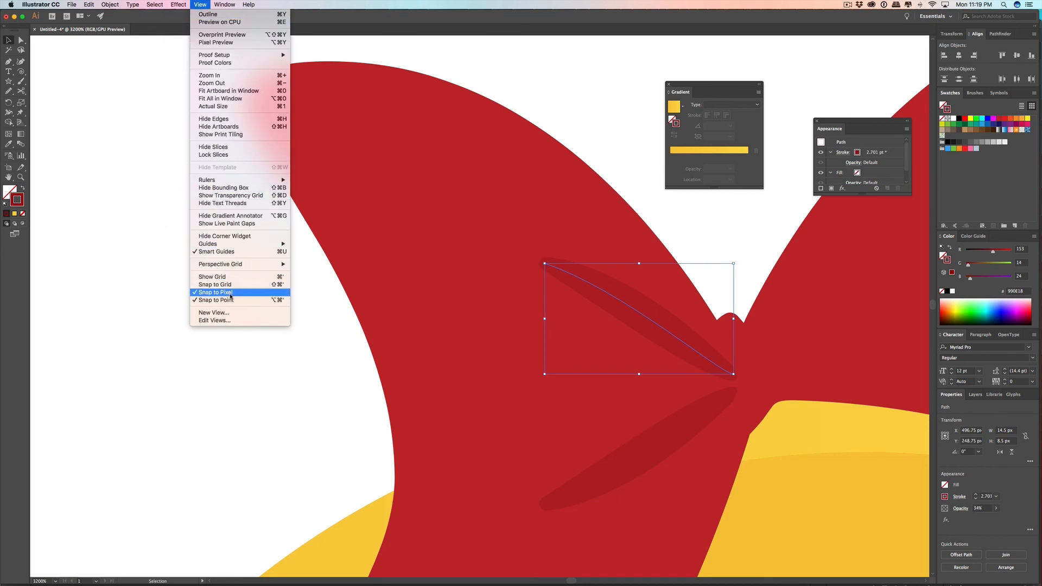
{"action": "left_click", "coordinate": [231, 295]}
{"action": "left_click_drag", "start_coordinate": [667, 332], "coordinate": [668, 342]}
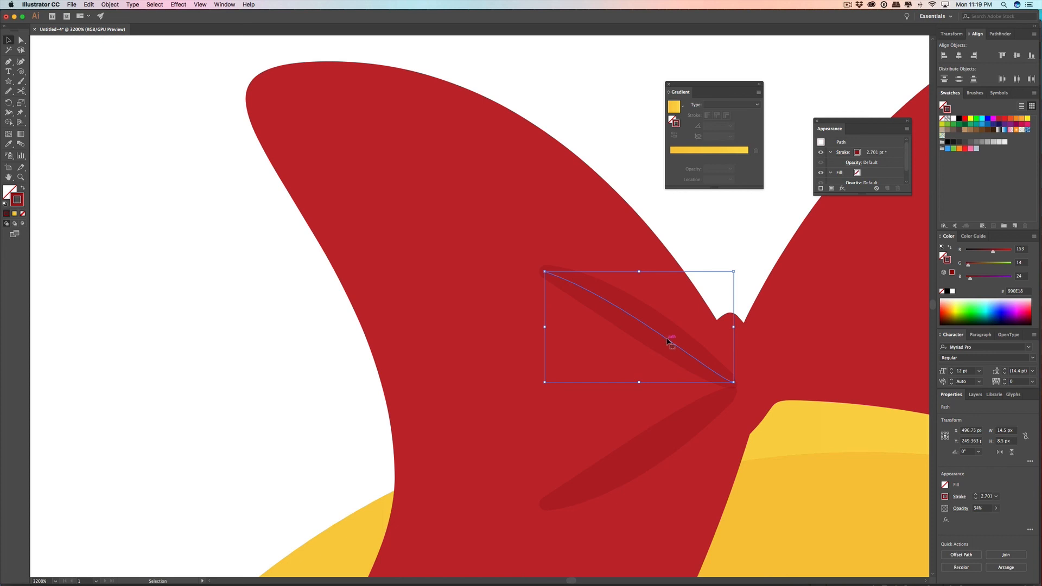
{"action": "scroll", "coordinate": [667, 342], "scroll_direction": "up", "scroll_amount": 2}
{"action": "scroll", "coordinate": [668, 342], "scroll_direction": "down", "scroll_amount": 6}
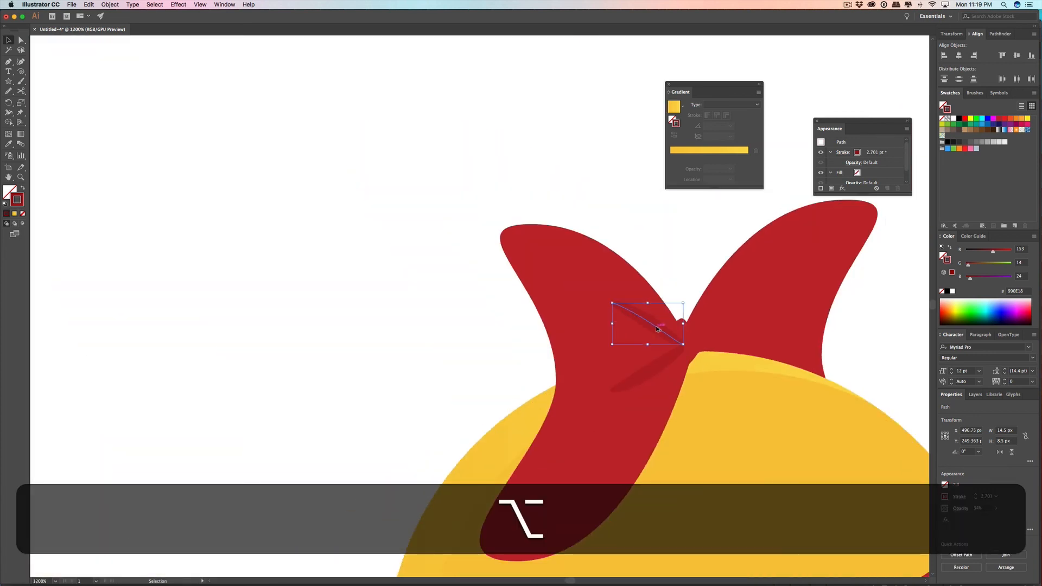
Step: Duplicate both creases of the front loop toward the rear loop and rotate the copies 180°
{"action": "left_click", "coordinate": [661, 365], "text": "shift"}
{"action": "left_click_drag", "start_coordinate": [668, 340], "coordinate": [717, 340]}
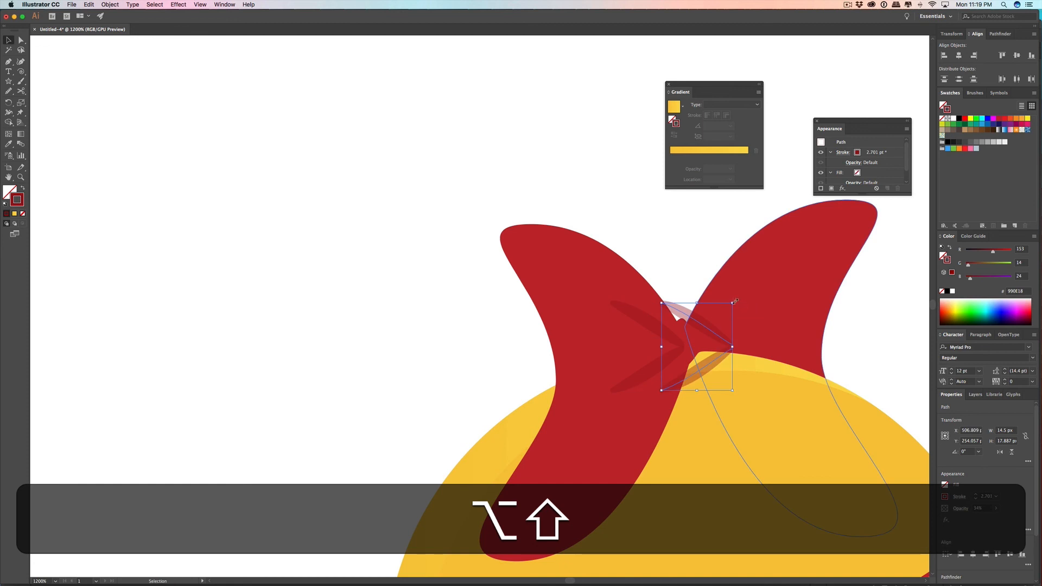
{"action": "left_click_drag", "start_coordinate": [736, 301], "coordinate": [671, 441]}
Step: Position the rotated creases on the rear loop beside the knot, stacked above the loop but behind the yellow body
{"action": "mouse_move", "coordinate": [697, 324]}
{"action": "left_mouse_down"}
{"action": "mouse_move", "coordinate": [749, 298]}
{"action": "mouse_move", "coordinate": [730, 318]}
{"action": "left_mouse_up"}
{"action": "key", "text": "super+shift+bracketright"}
{"action": "key", "text": "super+shift+bracketleft"}
{"action": "key", "text": "super+shift+bracketright"}
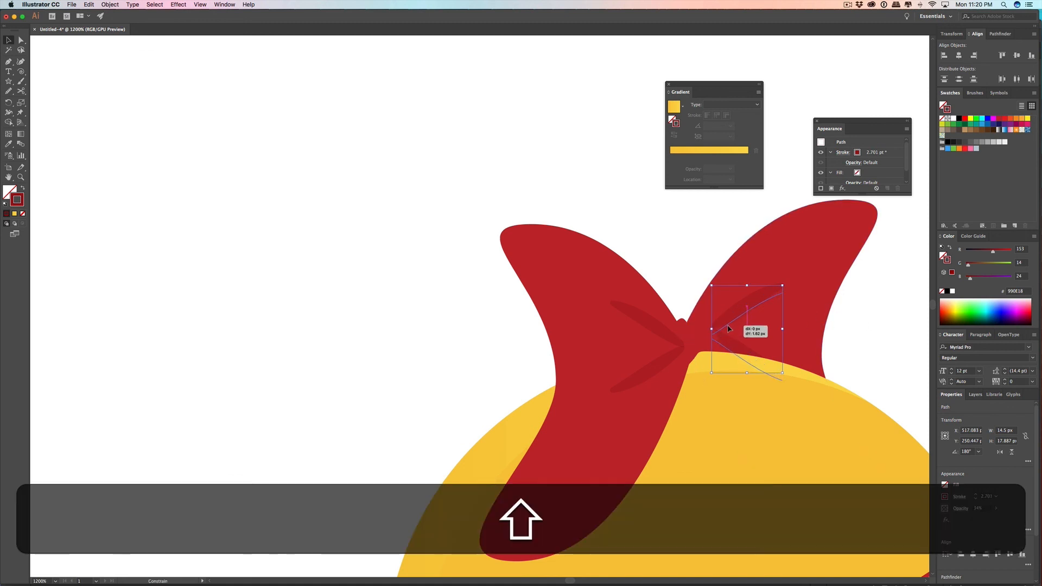
{"action": "left_click", "coordinate": [874, 309]}
Step: Activate the Ellipse tool, swap fill and stroke, and set the fill to black 000000
{"action": "scroll", "coordinate": [855, 296], "scroll_direction": "down", "scroll_amount": 8}
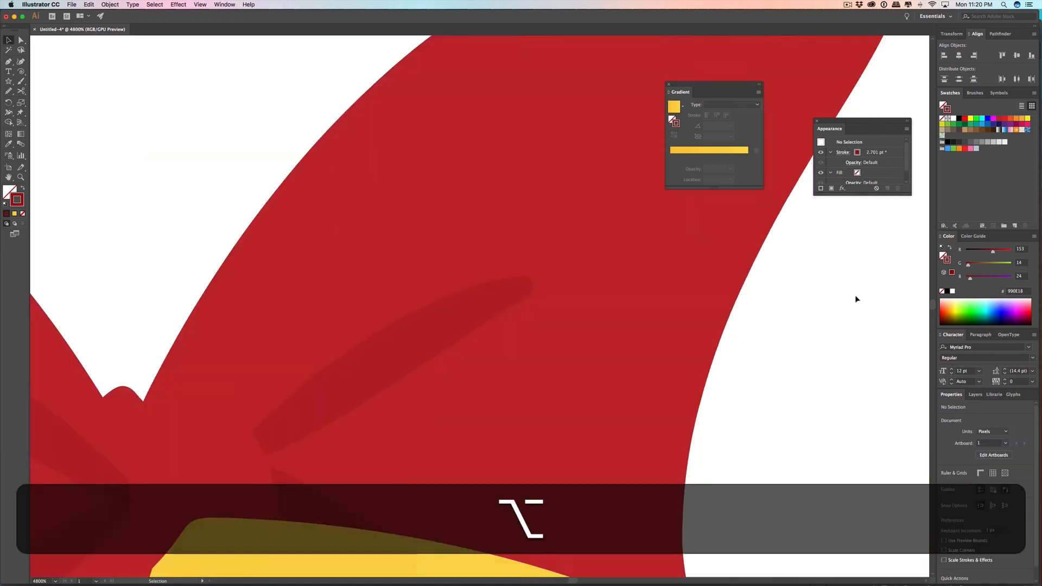
{"action": "scroll", "coordinate": [854, 295], "scroll_direction": "up", "scroll_amount": 2}
{"action": "left_click_drag", "start_coordinate": [866, 298], "coordinate": [732, 362]}
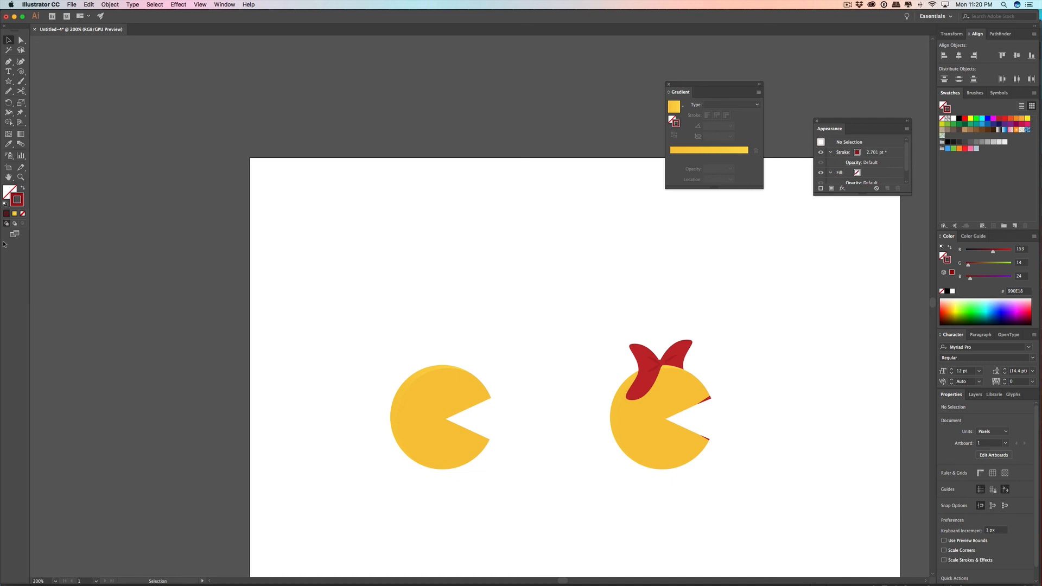
{"action": "left_click_drag", "start_coordinate": [9, 81], "coordinate": [30, 103]}
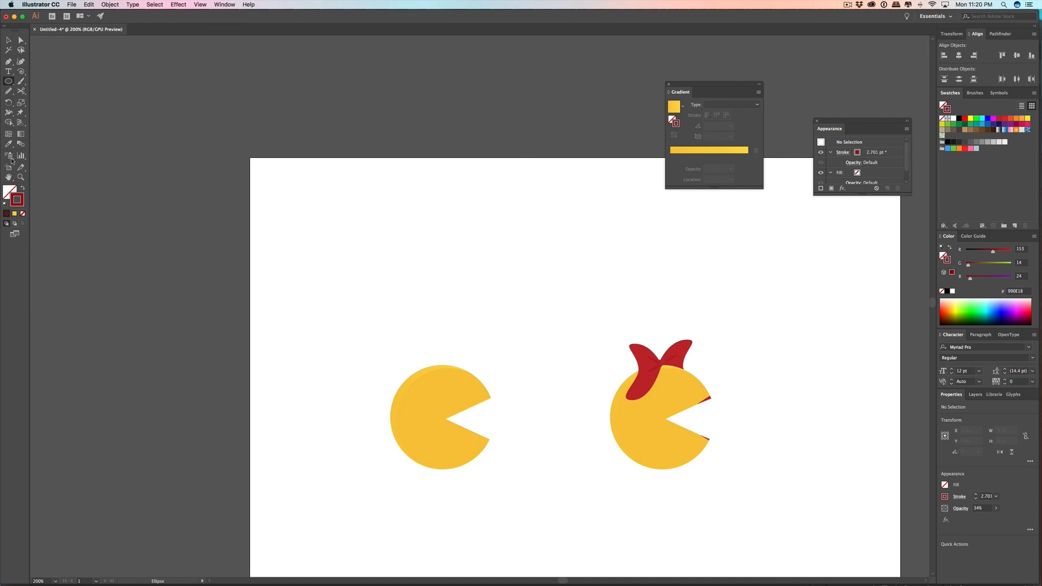
{"action": "left_click", "coordinate": [22, 189]}
{"action": "double_click", "coordinate": [7, 193]}
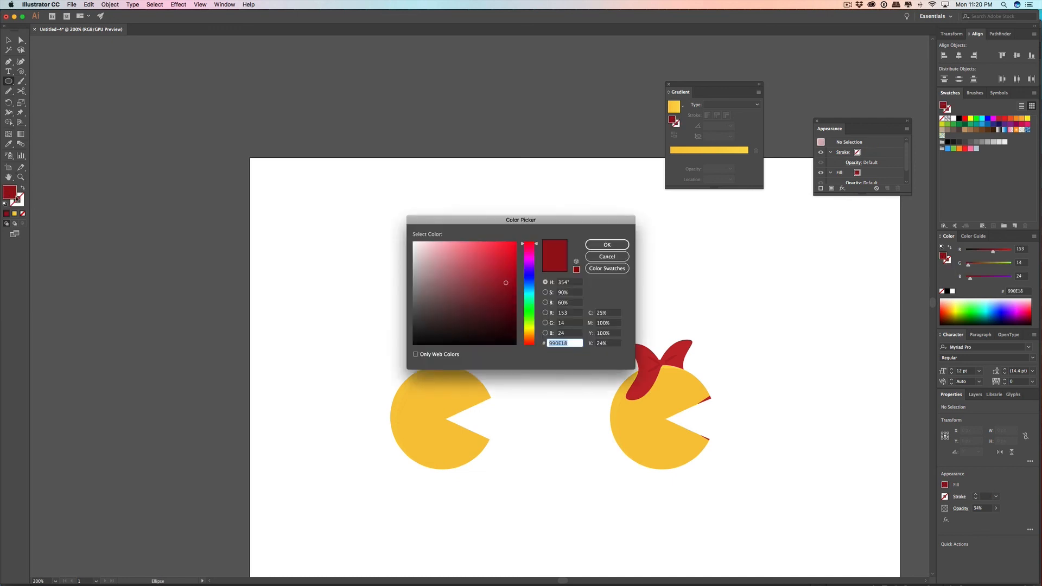
{"action": "mouse_move", "coordinate": [474, 305]}
{"action": "left_mouse_down"}
{"action": "mouse_move", "coordinate": [476, 346]}
{"action": "mouse_move", "coordinate": [514, 346]}
{"action": "left_mouse_up"}
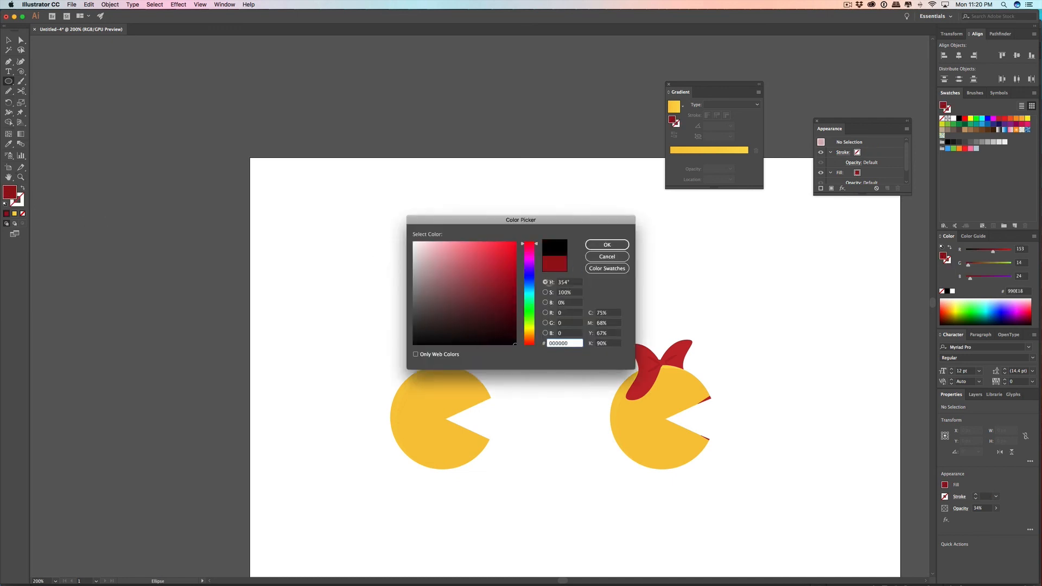
{"action": "left_click", "coordinate": [607, 244]}
Step: Draw a black circle about 2 px in diameter on Ms. Pac-Man's face below the mouth as a beauty mark
{"action": "scroll", "coordinate": [701, 435], "scroll_direction": "down", "scroll_amount": 2}
{"action": "scroll", "coordinate": [683, 448], "scroll_direction": "up", "scroll_amount": 4}
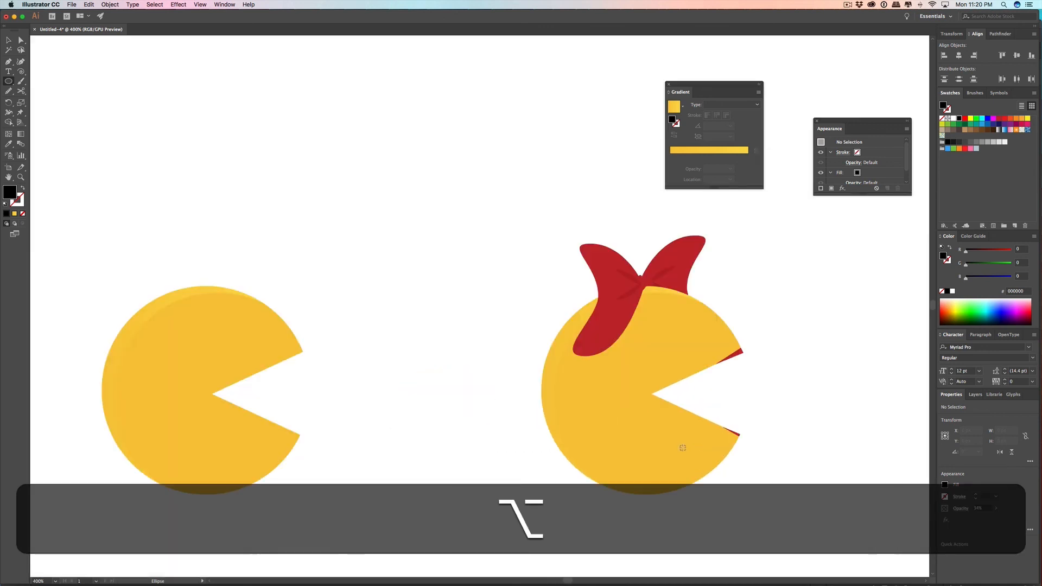
{"action": "scroll", "coordinate": [689, 430], "scroll_direction": "up", "scroll_amount": 2}
{"action": "left_click_drag", "start_coordinate": [687, 435], "coordinate": [688, 435]}
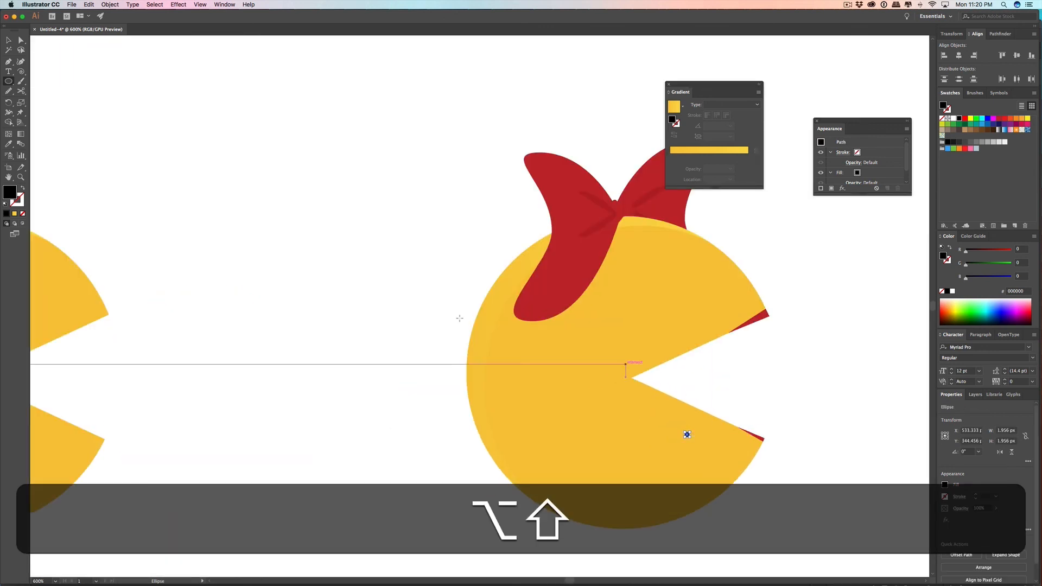
{"action": "key", "text": "v"}
{"action": "left_click", "coordinate": [302, 424]}
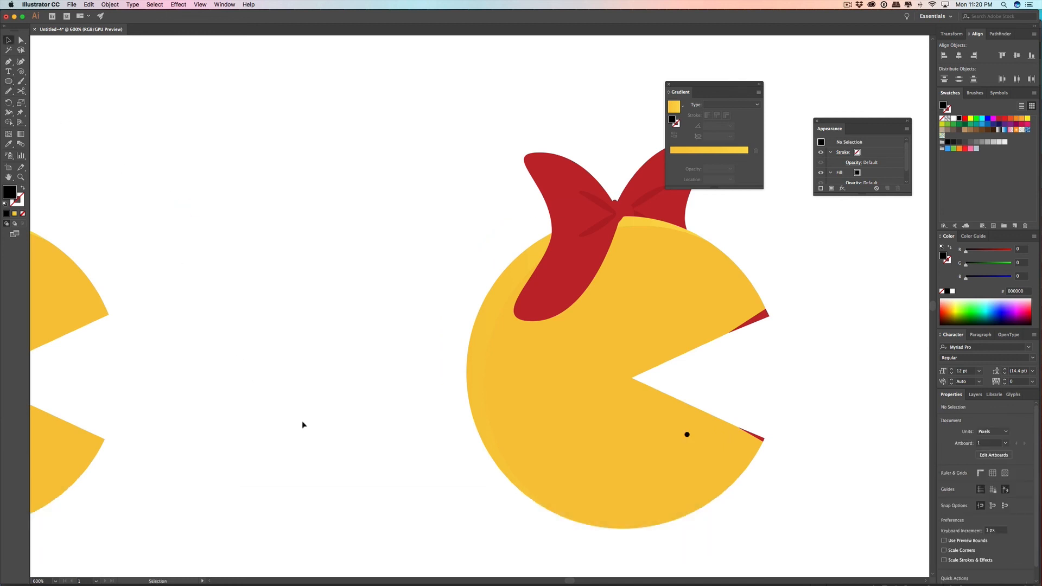
Step: Move the beauty mark closer to the lower lip and check it at different zoom levels
{"action": "left_click_drag", "start_coordinate": [687, 435], "coordinate": [714, 442]}
{"action": "scroll", "coordinate": [803, 405], "scroll_direction": "down", "scroll_amount": 6}
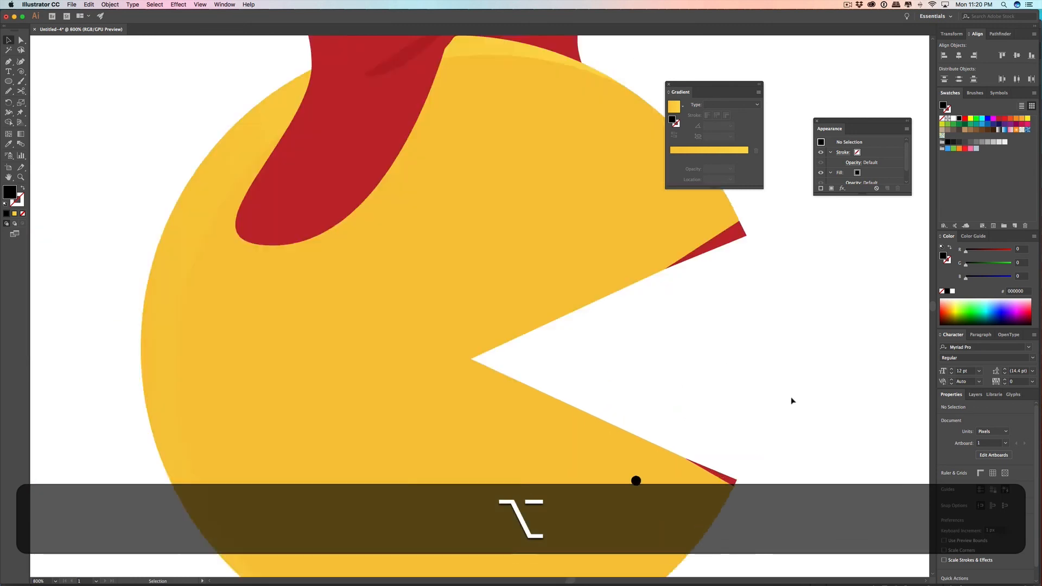
{"action": "scroll", "coordinate": [817, 404], "scroll_direction": "down", "scroll_amount": 1}
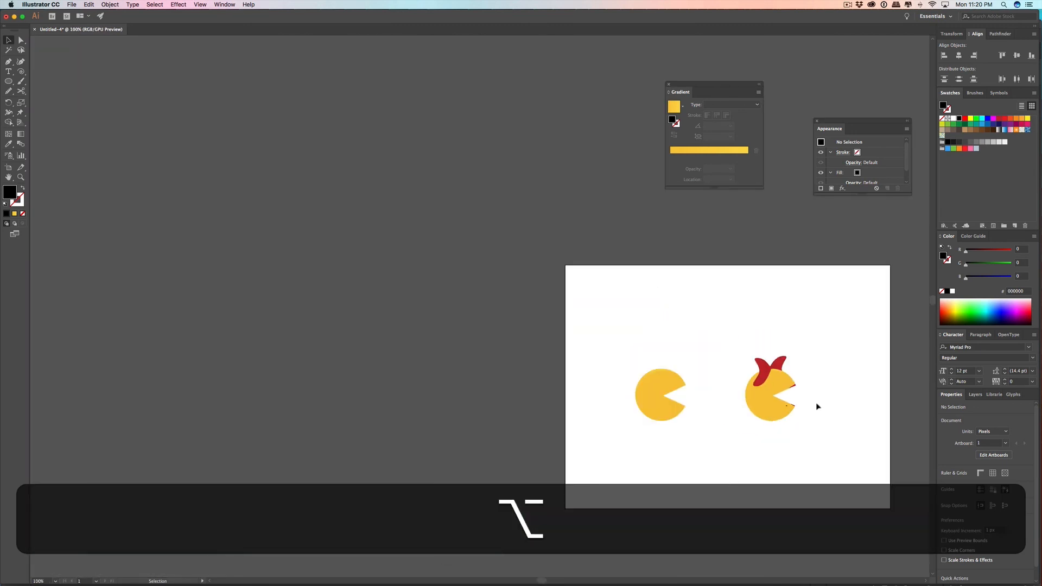
{"action": "scroll", "coordinate": [811, 411], "scroll_direction": "up", "scroll_amount": 2}
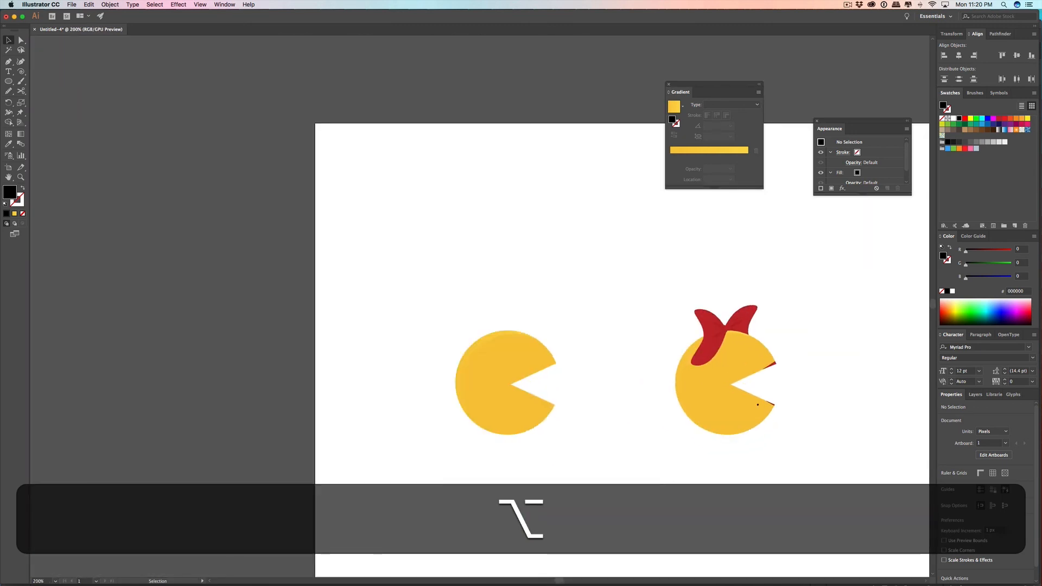
Step: Switch to Chrome, search Google for "ms pac man" as reference, and reposition the browser window over the artwork
{"action": "key", "text": "super+Tab"}
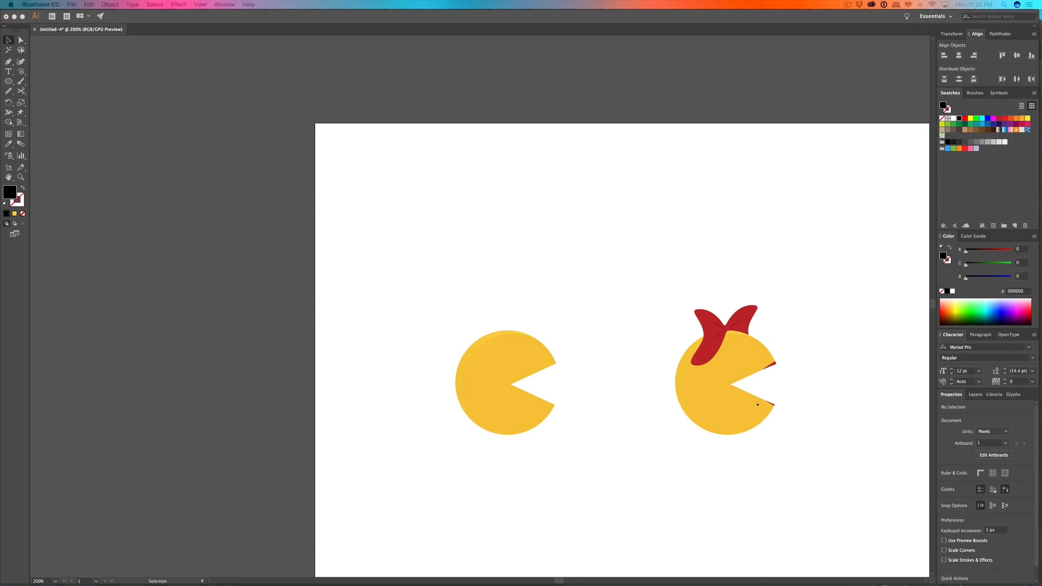
{"action": "key", "text": "super+Tab"}
{"action": "key", "text": "super+r"}
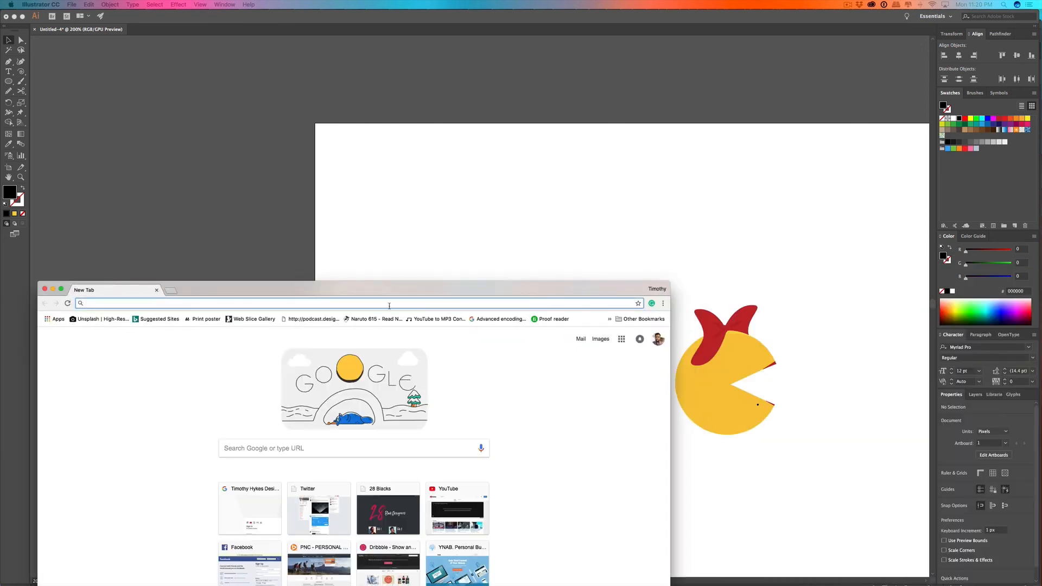
{"action": "type", "text": "ms pac"}
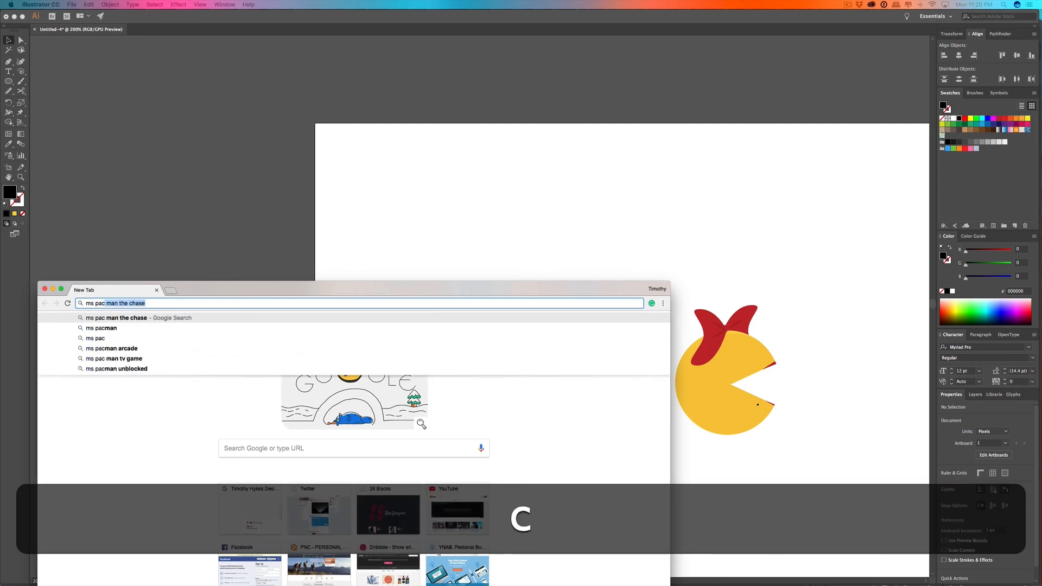
{"action": "type", "text": " man"}
{"action": "key", "text": "BackSpace"}
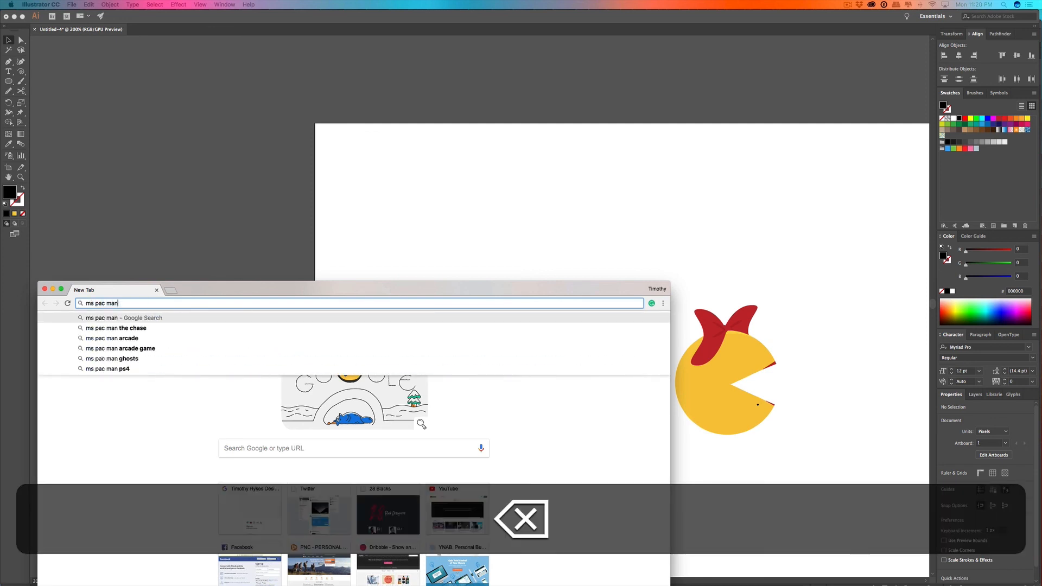
{"action": "key", "text": "Return"}
{"action": "left_click_drag", "start_coordinate": [185, 299], "coordinate": [303, 228]}
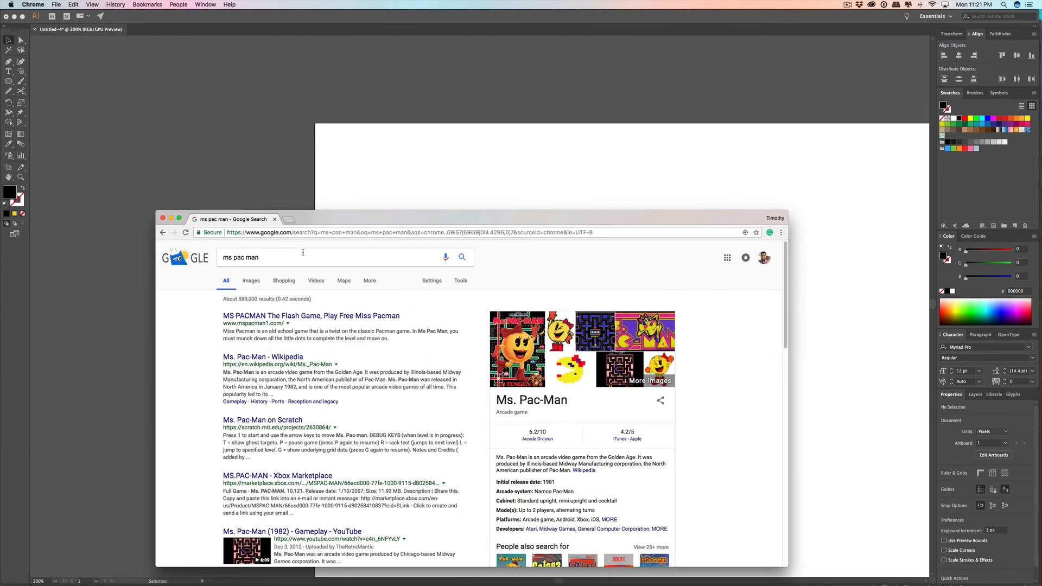
Step: Show the image results for "ms pac man" and move the browser window aside so both characters stay in view
{"action": "left_click", "coordinate": [251, 281]}
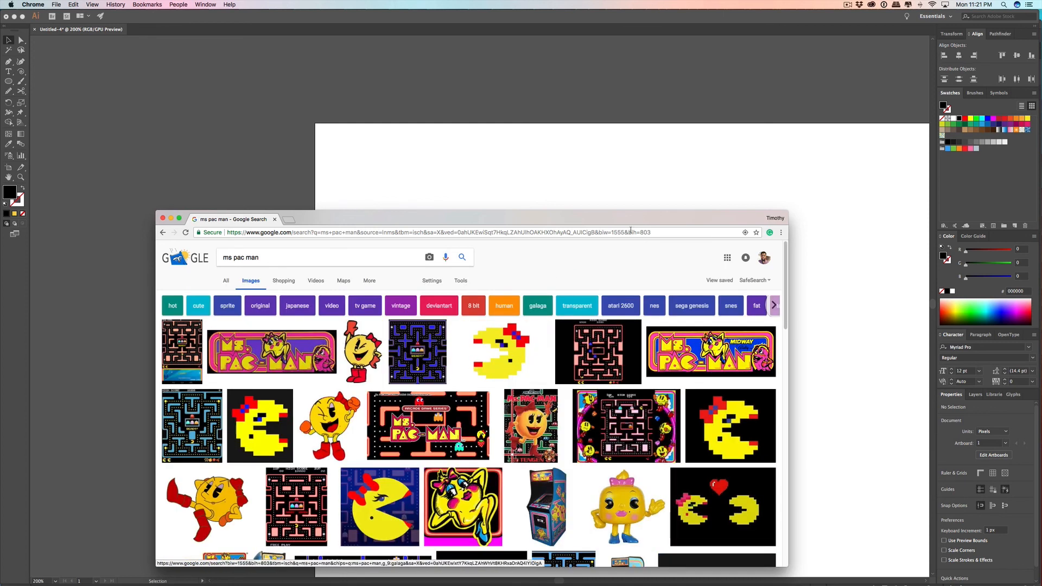
{"action": "left_click_drag", "start_coordinate": [645, 226], "coordinate": [348, 183]}
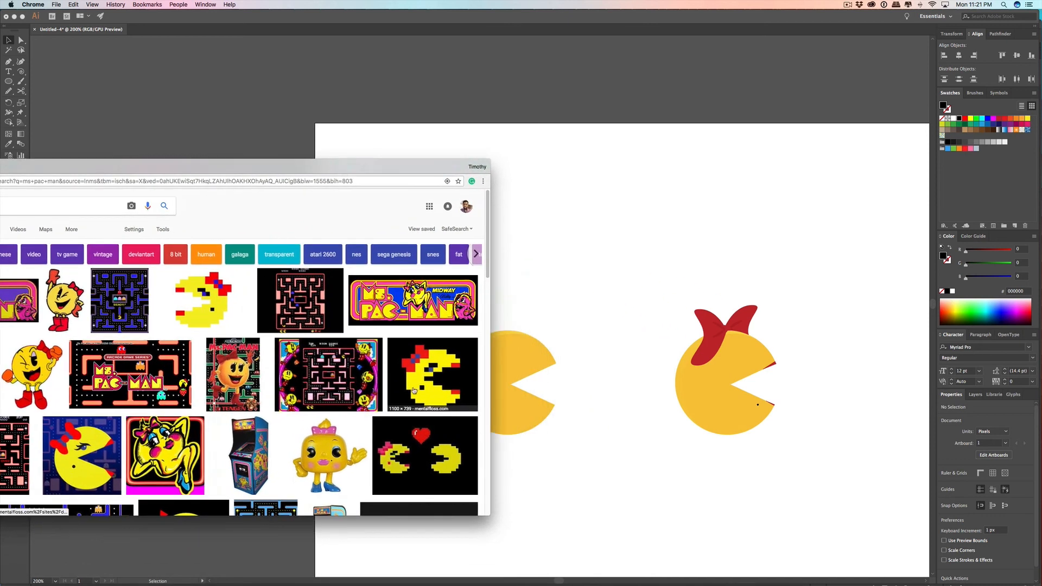
Step: Switch back to Illustrator, move Ms. Pac-Man's beauty mark inward to just below the inner corner of the mouth, and deselect it
{"action": "left_click", "coordinate": [758, 408]}
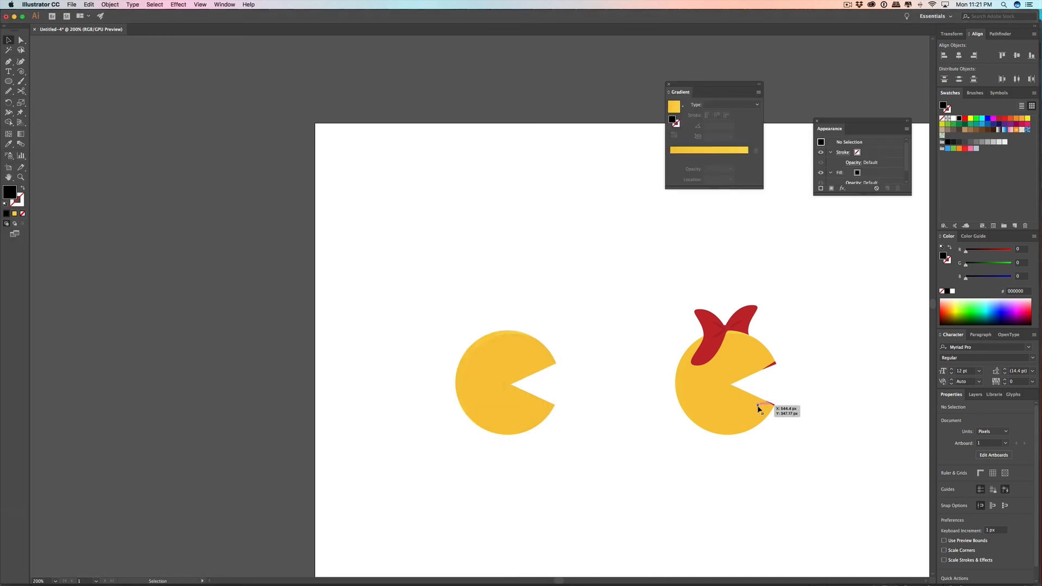
{"action": "left_click_drag", "start_coordinate": [758, 407], "coordinate": [728, 397]}
{"action": "scroll", "coordinate": [727, 396], "scroll_direction": "right", "scroll_amount": 1}
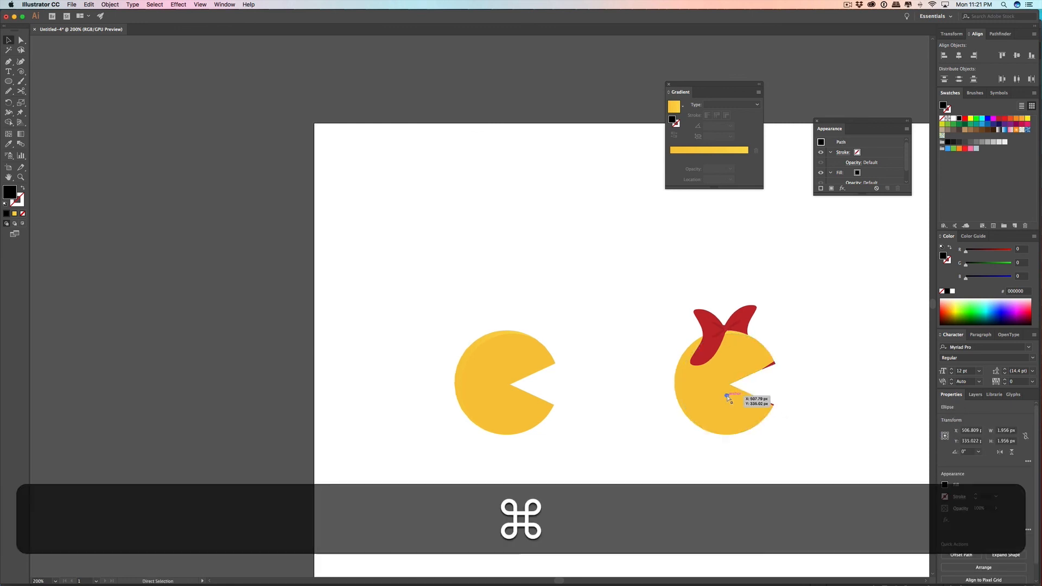
{"action": "scroll", "coordinate": [725, 395], "scroll_direction": "down", "scroll_amount": 2}
{"action": "scroll", "coordinate": [726, 395], "scroll_direction": "up", "scroll_amount": 5}
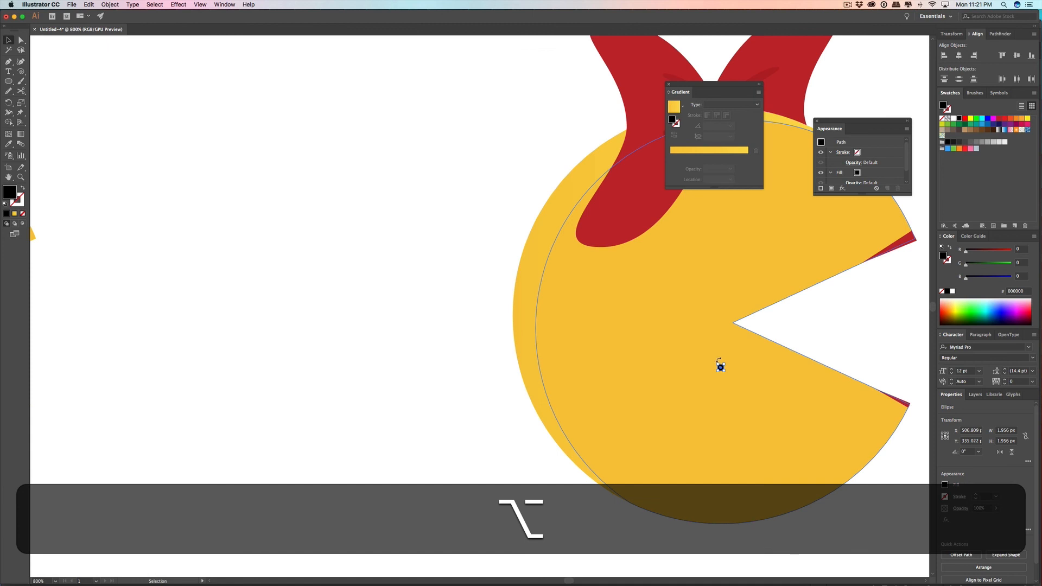
{"action": "key", "text": "super+shift+a"}
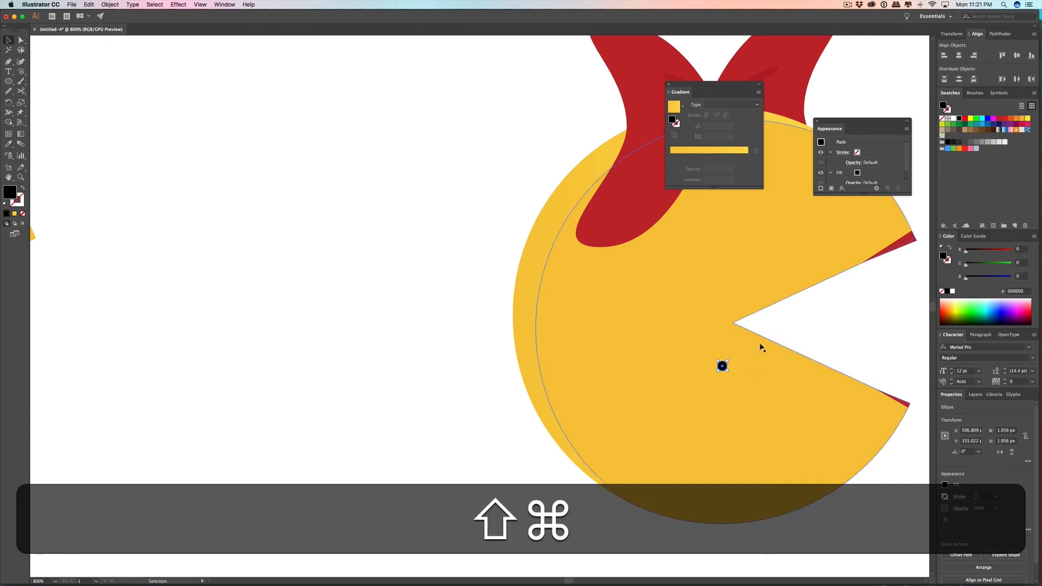
{"action": "scroll", "coordinate": [828, 328], "scroll_direction": "up", "scroll_amount": 1}
{"action": "scroll", "coordinate": [824, 336], "scroll_direction": "down", "scroll_amount": 4}
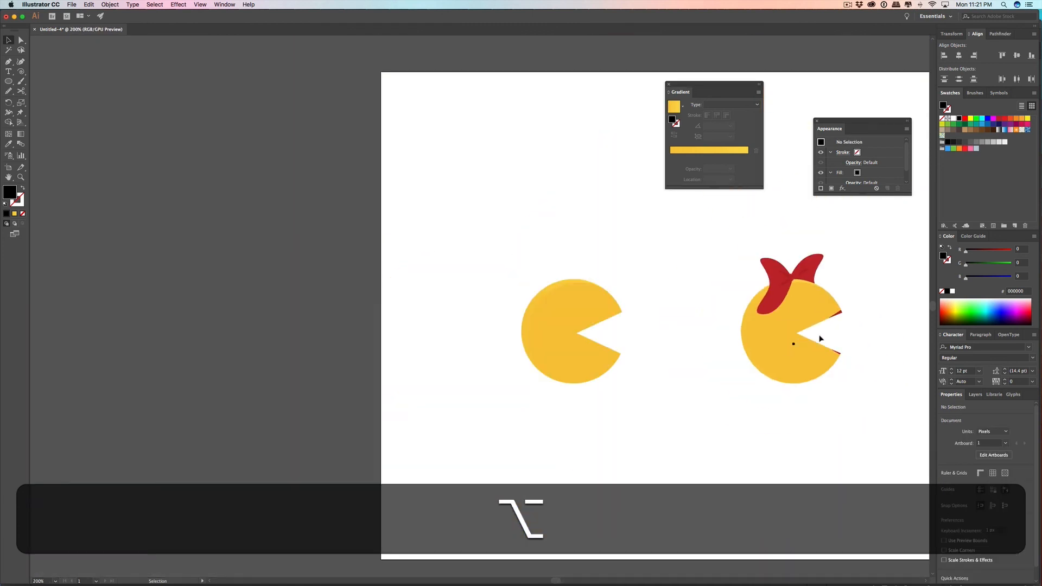
Step: Switch to Chrome, browse further through the Ms. Pac-Man reference images, and return to Illustrator
{"action": "key", "text": "alt+super+Tab"}
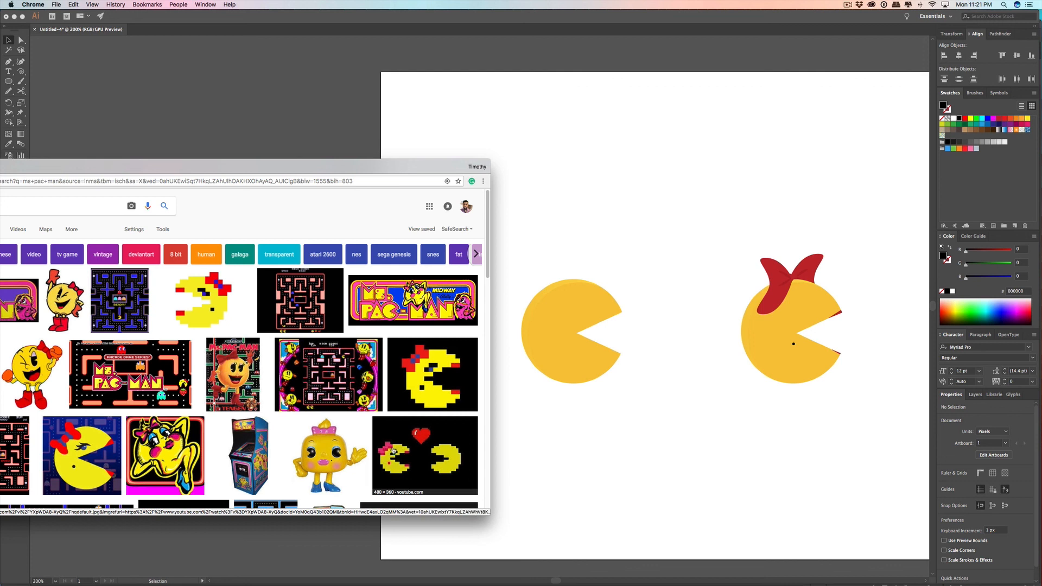
{"action": "left_click_drag", "start_coordinate": [184, 172], "coordinate": [465, 89]}
{"action": "scroll", "coordinate": [343, 259], "scroll_direction": "down", "scroll_amount": 5}
{"action": "scroll", "coordinate": [344, 259], "scroll_direction": "down", "scroll_amount": 1}
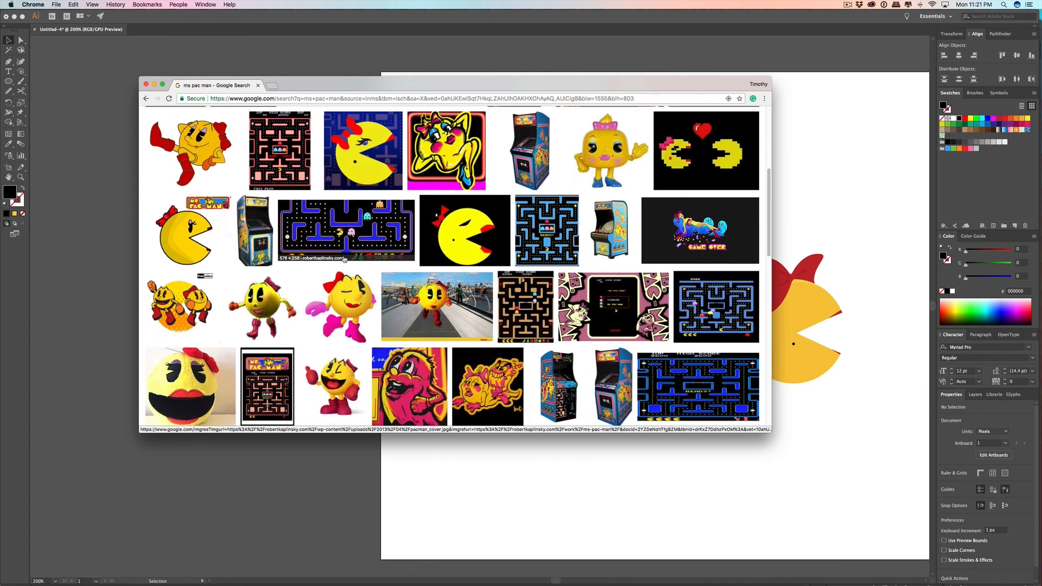
{"action": "left_click", "coordinate": [812, 217]}
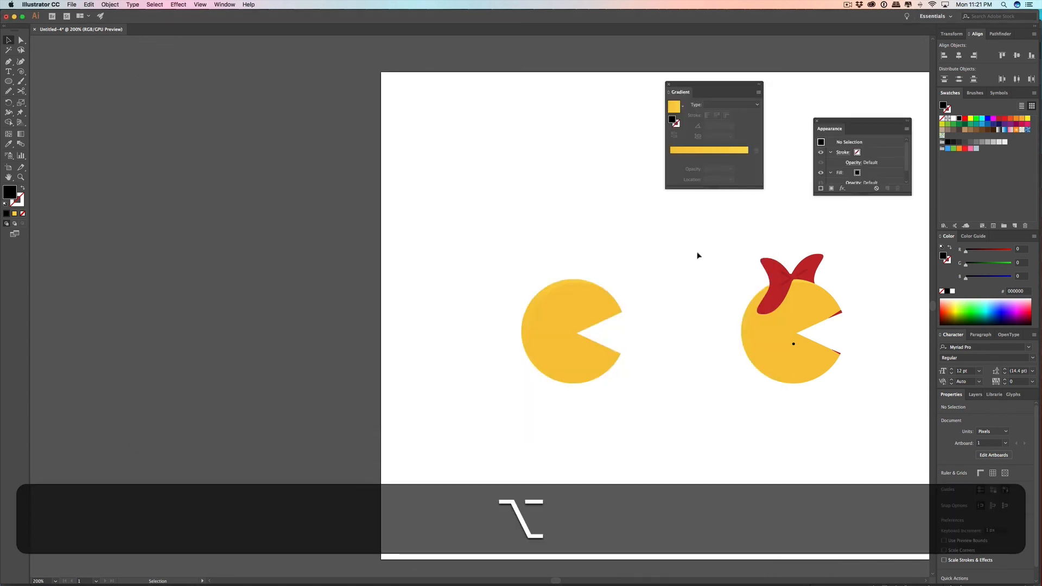
Step: Draw a black rectangle about 828 by 623 px covering the whole artboard and send it to the back
{"action": "scroll", "coordinate": [677, 257], "scroll_direction": "up", "scroll_amount": 2}
{"action": "scroll", "coordinate": [677, 256], "scroll_direction": "down", "scroll_amount": 3}
{"action": "left_click_drag", "start_coordinate": [677, 256], "coordinate": [610, 307]}
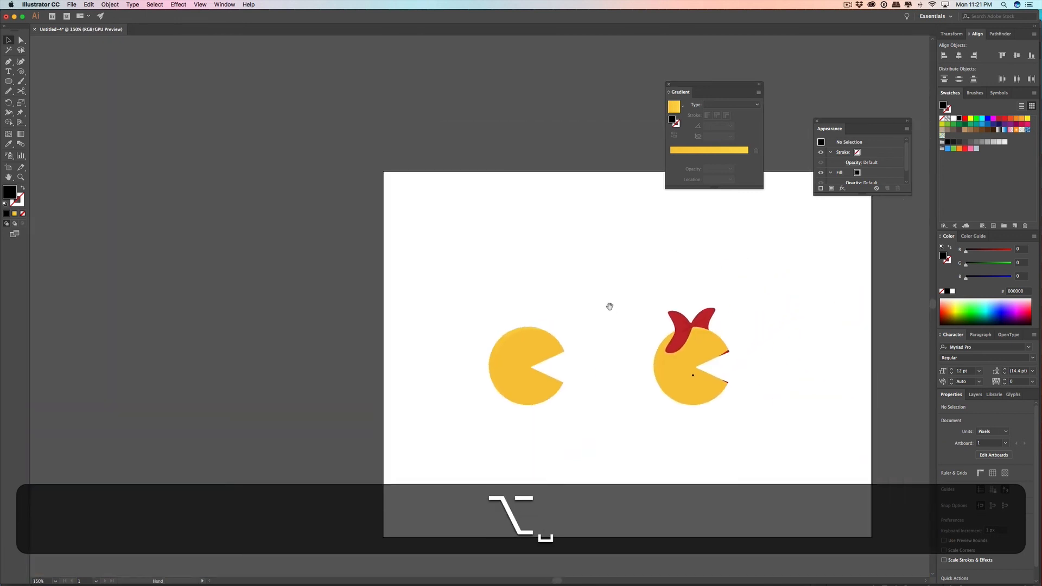
{"action": "scroll", "coordinate": [610, 286], "scroll_direction": "up", "scroll_amount": 2}
{"action": "scroll", "coordinate": [609, 286], "scroll_direction": "down", "scroll_amount": 3}
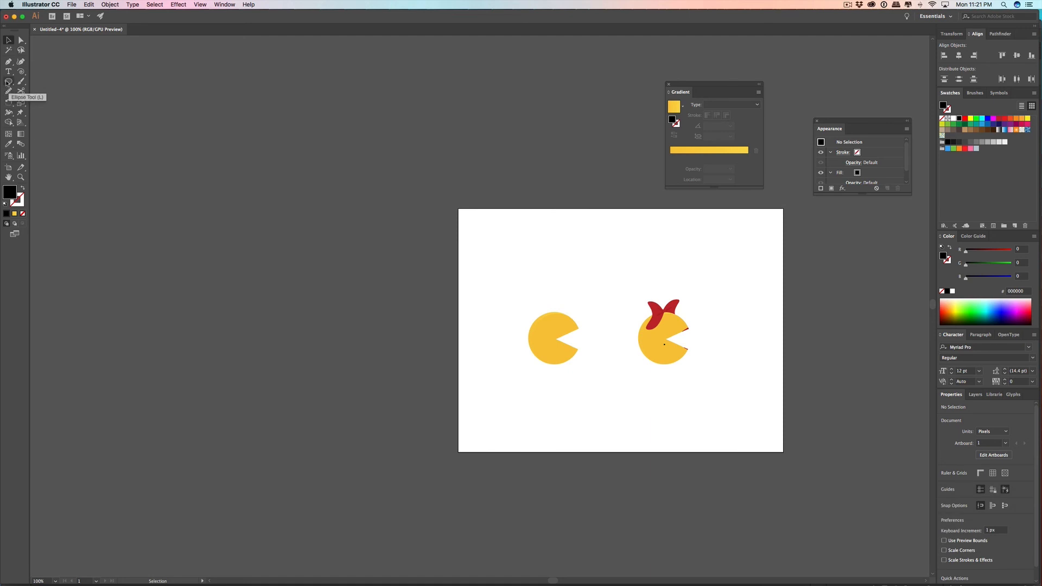
{"action": "left_click", "coordinate": [7, 83]}
{"action": "left_click_drag", "start_coordinate": [6, 82], "coordinate": [33, 81]}
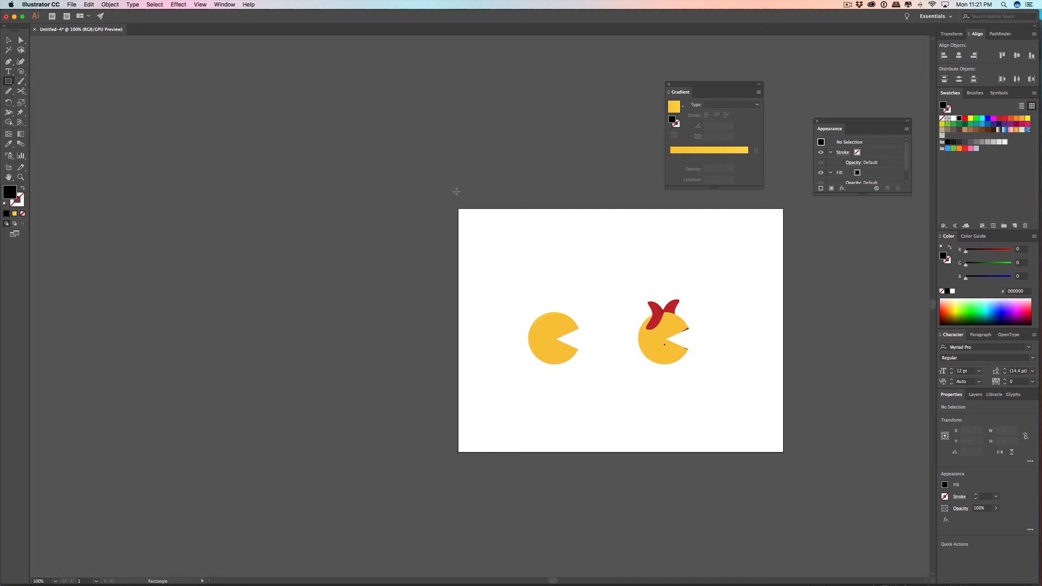
{"action": "left_click_drag", "start_coordinate": [451, 204], "coordinate": [787, 457]}
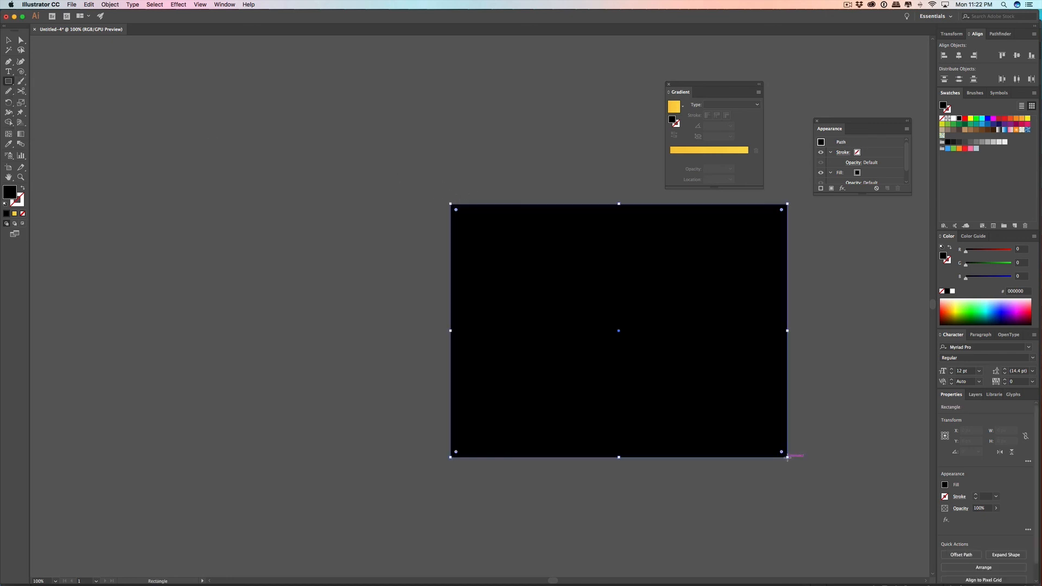
{"action": "key", "text": "shift+super+bracketleft"}
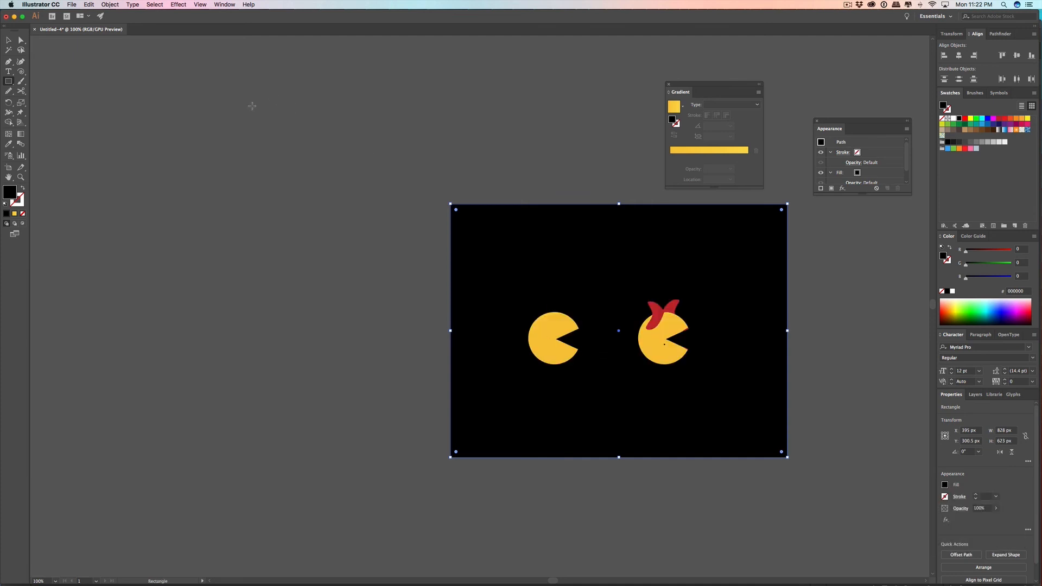
Step: Recolor the background rectangle with dark purple 49204C and deselect it
{"action": "left_click", "coordinate": [9, 40]}
{"action": "left_click", "coordinate": [170, 215]}
{"action": "left_click", "coordinate": [735, 408]}
{"action": "double_click", "coordinate": [10, 196]}
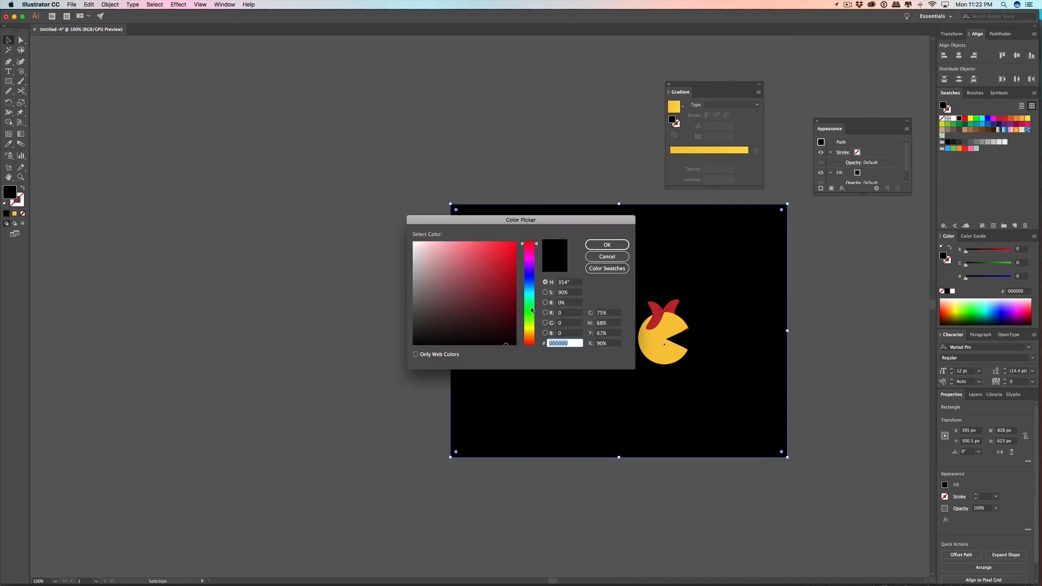
{"action": "left_click", "coordinate": [536, 248]}
{"action": "left_click_drag", "start_coordinate": [537, 248], "coordinate": [537, 260]}
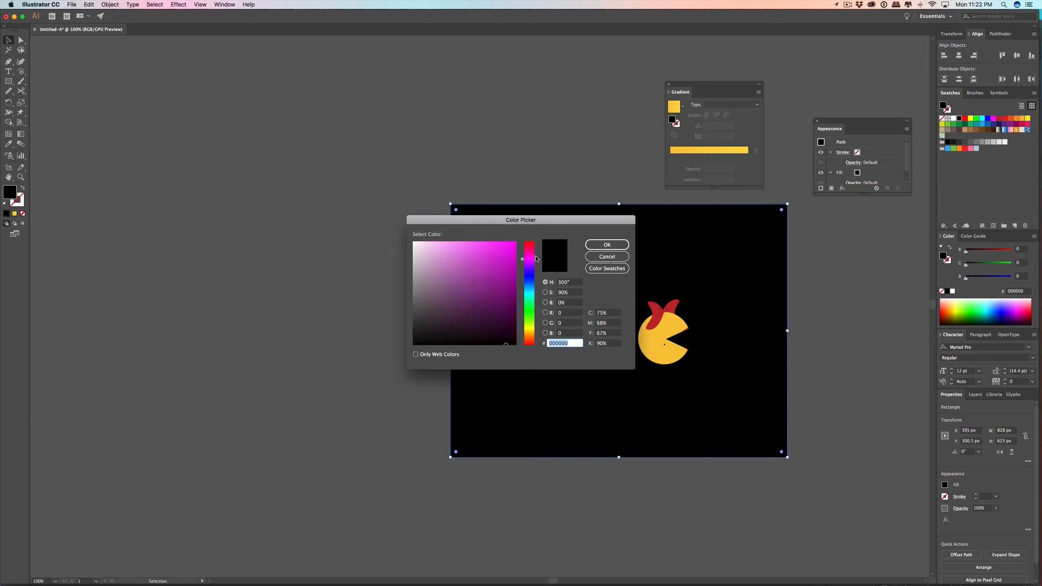
{"action": "left_click_drag", "start_coordinate": [502, 305], "coordinate": [473, 314]}
{"action": "left_click", "coordinate": [593, 249]}
{"action": "left_click", "coordinate": [834, 295]}
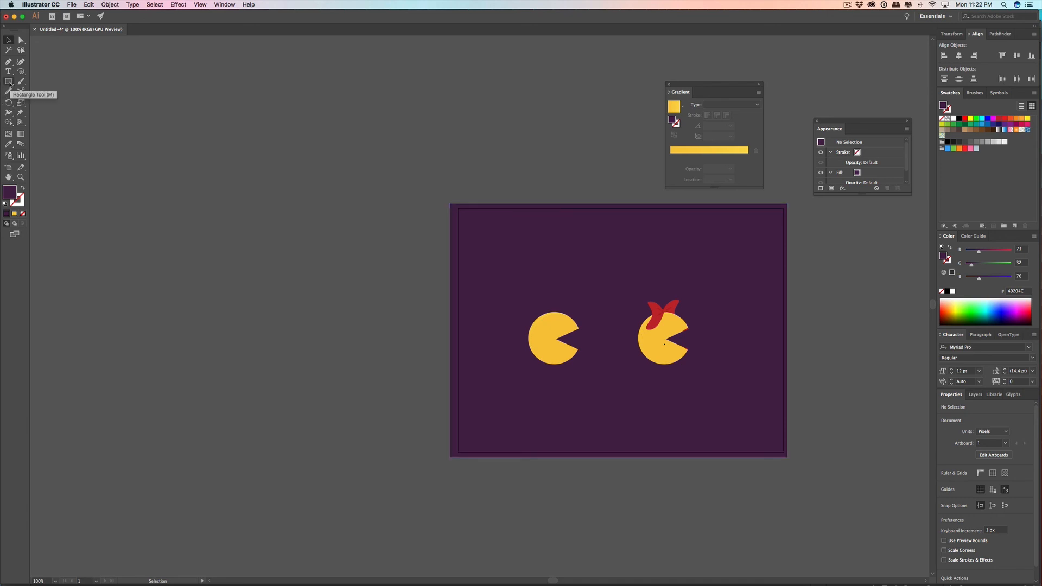
Step: Draw a flat ellipse about 156 by 24 px below Pac-Man as the base of his shadow
{"action": "left_click_drag", "start_coordinate": [10, 85], "coordinate": [45, 105]}
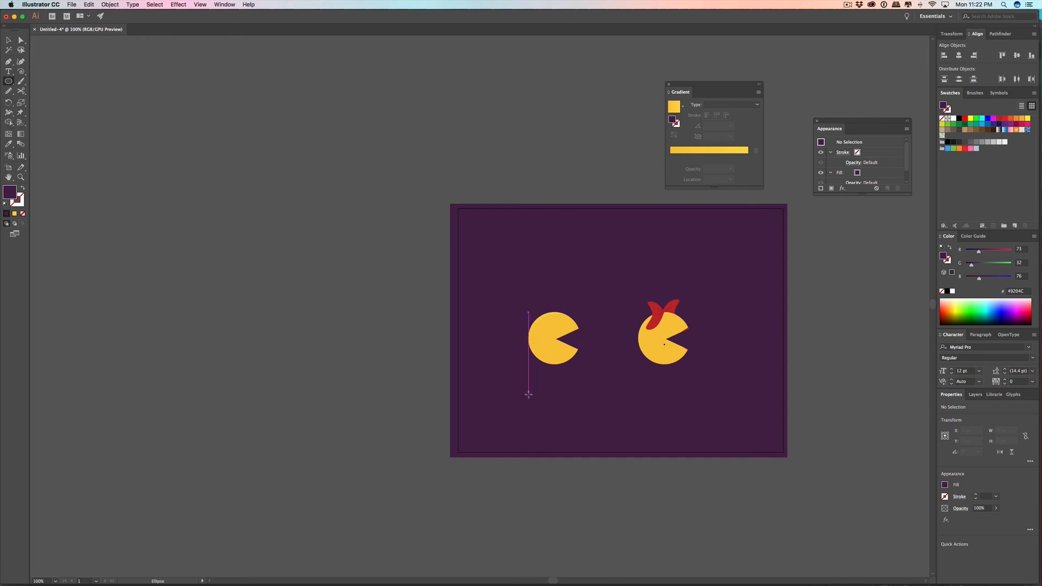
{"action": "left_click_drag", "start_coordinate": [529, 394], "coordinate": [592, 402]}
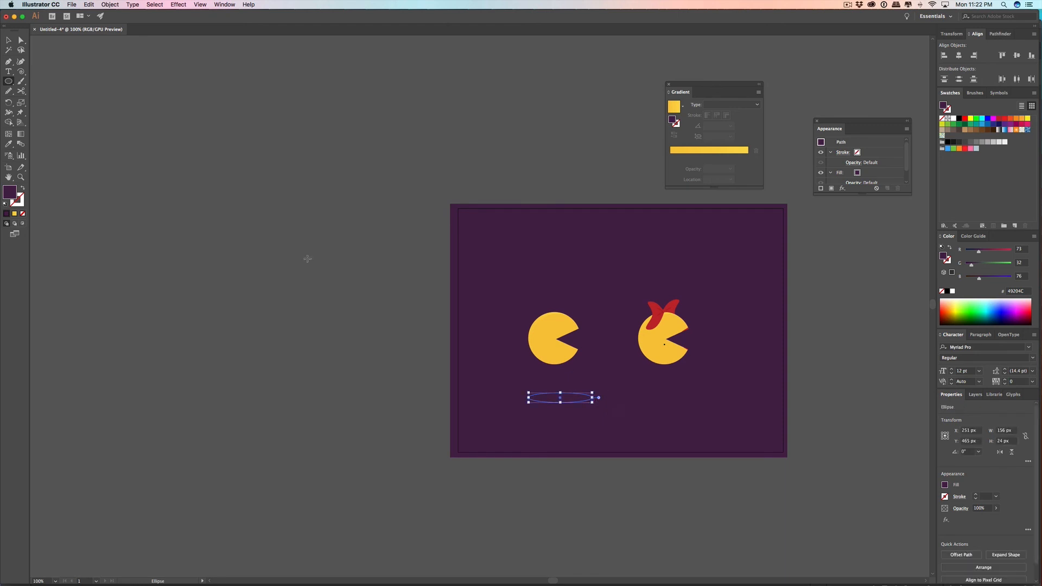
{"action": "double_click", "coordinate": [14, 194]}
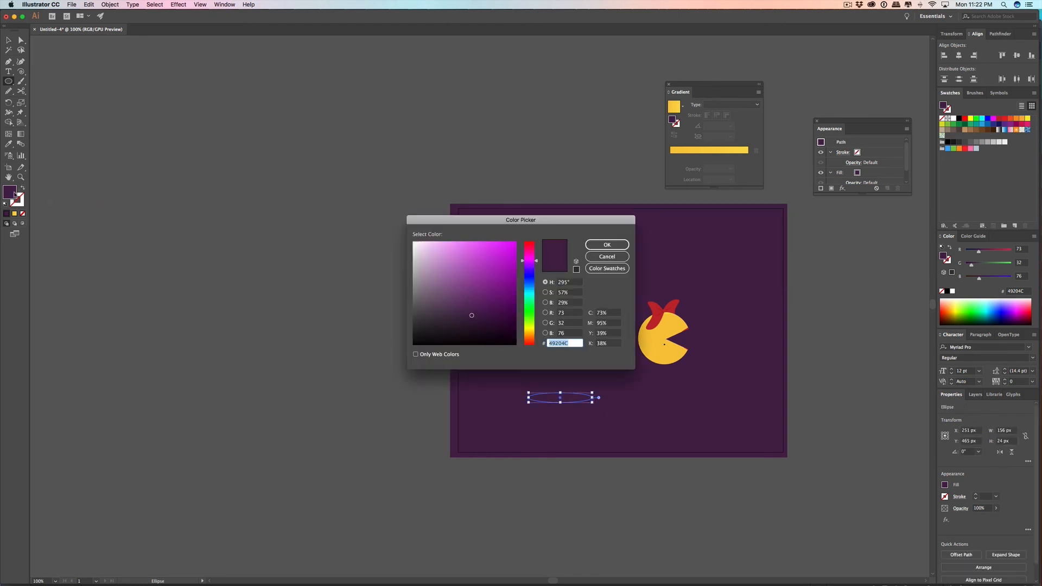
{"action": "left_click_drag", "start_coordinate": [472, 317], "coordinate": [482, 326]}
{"action": "left_click", "coordinate": [607, 244]}
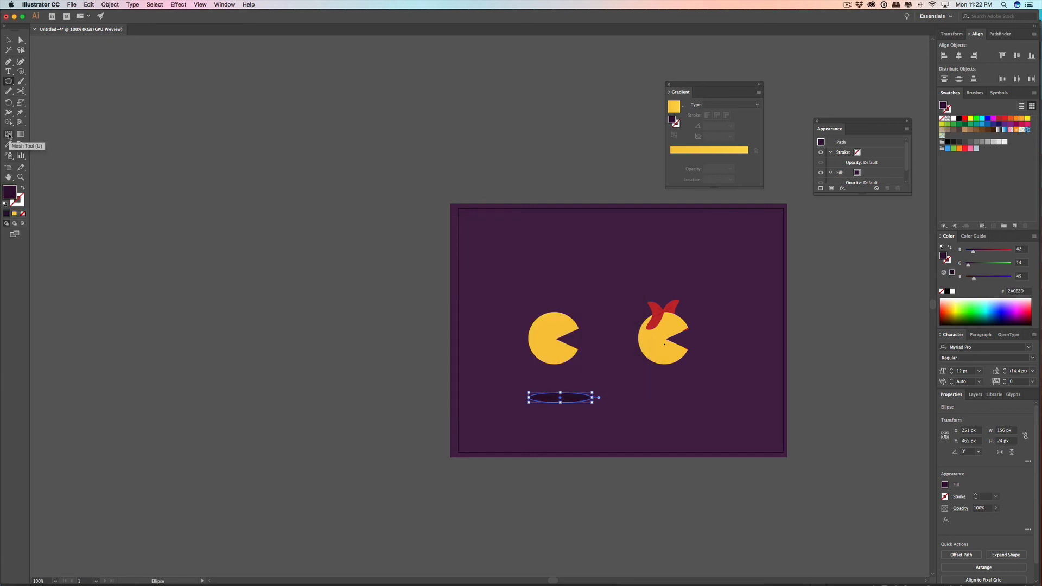
{"action": "left_click", "coordinate": [9, 136]}
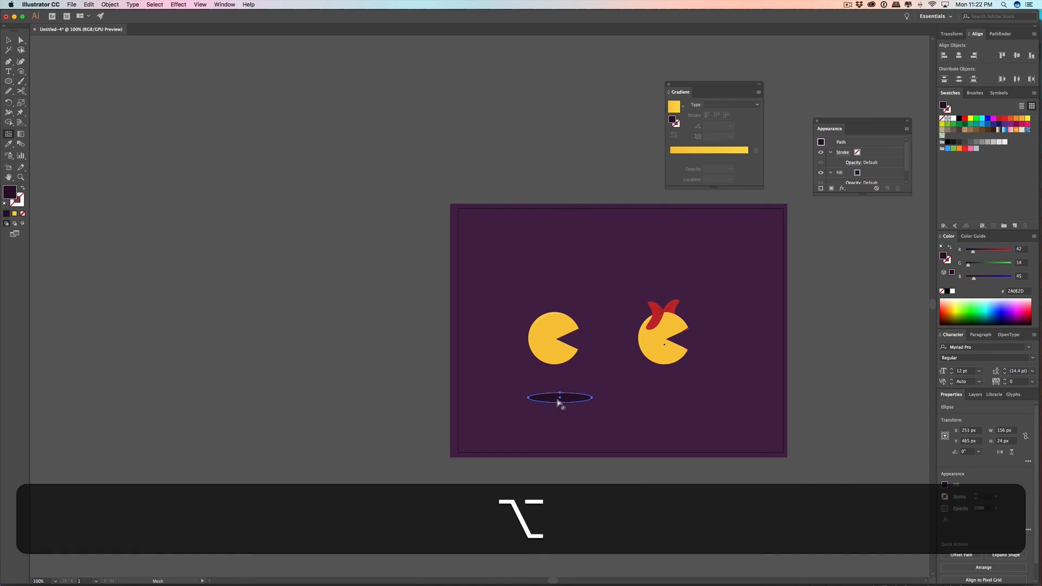
{"action": "scroll", "coordinate": [562, 402], "scroll_direction": "up", "scroll_amount": 3}
{"action": "scroll", "coordinate": [570, 396], "scroll_direction": "up", "scroll_amount": 1}
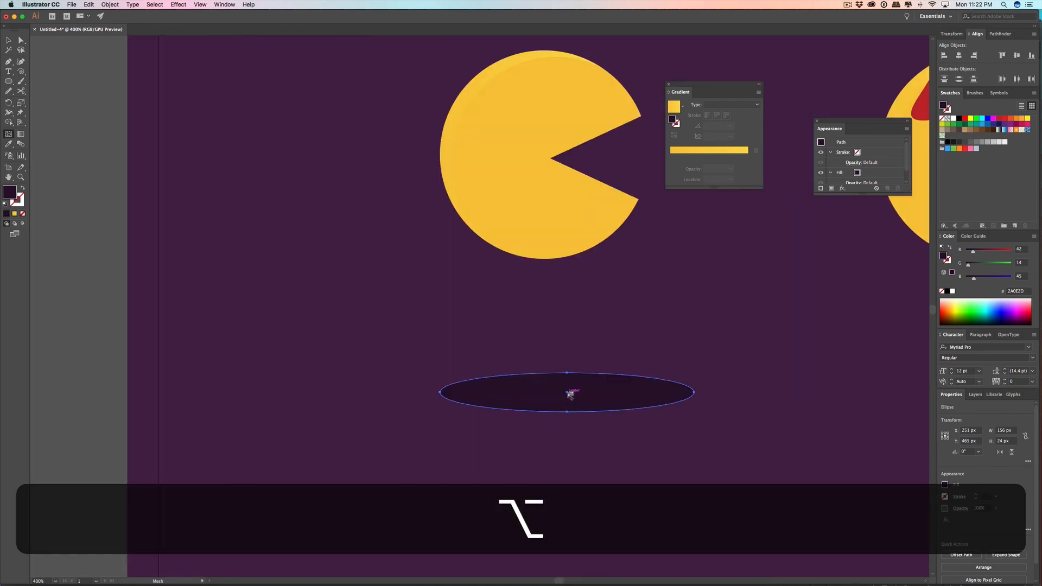
{"action": "left_click", "coordinate": [569, 395]}
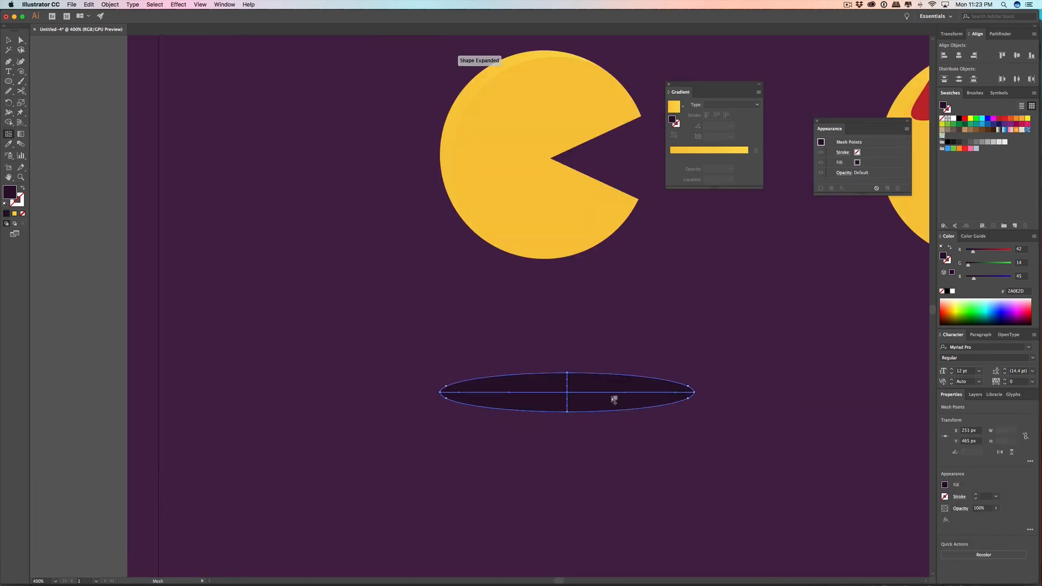
{"action": "key", "text": "super+z"}
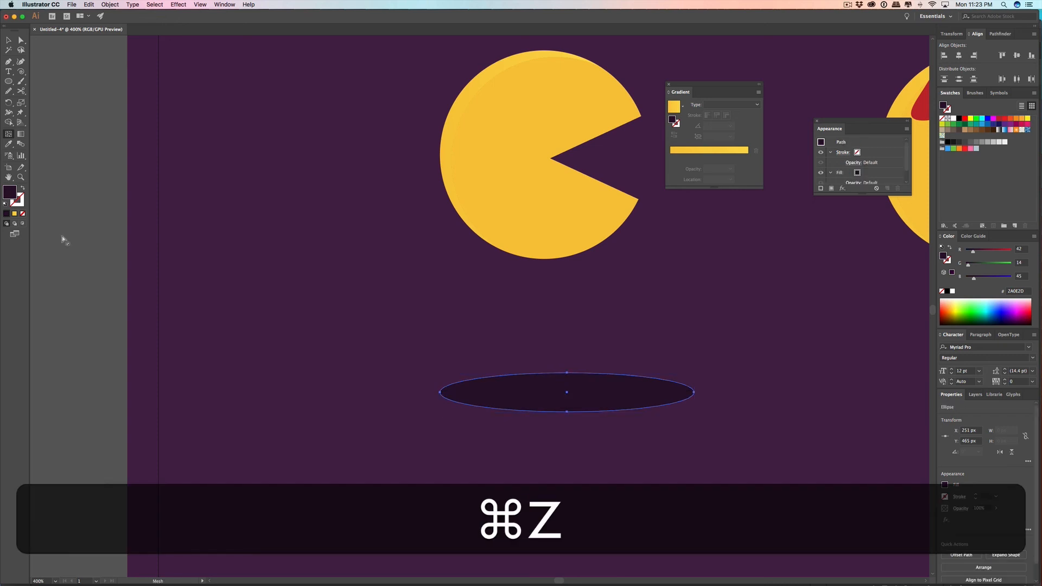
{"action": "key", "text": "super+z"}
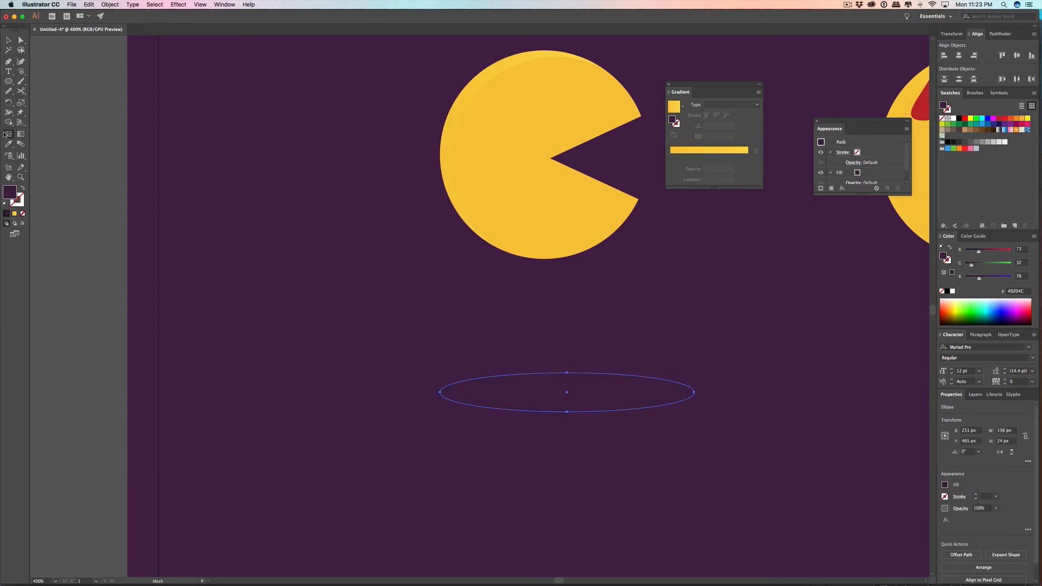
Step: With nothing selected, set the fill to darker purple 301633 and add a mesh point at the center of the shadow ellipse
{"action": "left_click", "coordinate": [8, 40]}
{"action": "left_click", "coordinate": [95, 262]}
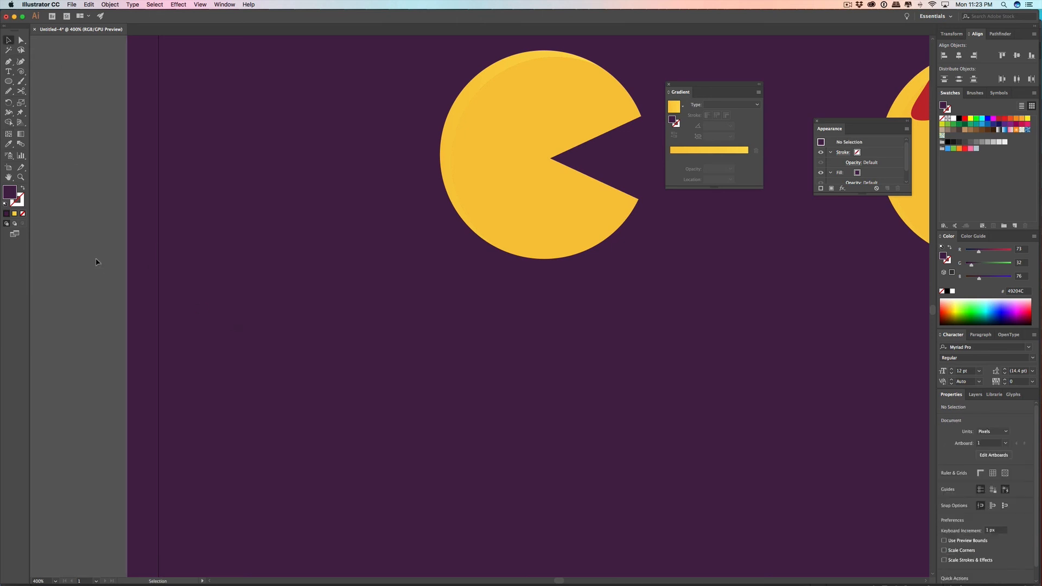
{"action": "double_click", "coordinate": [12, 193]}
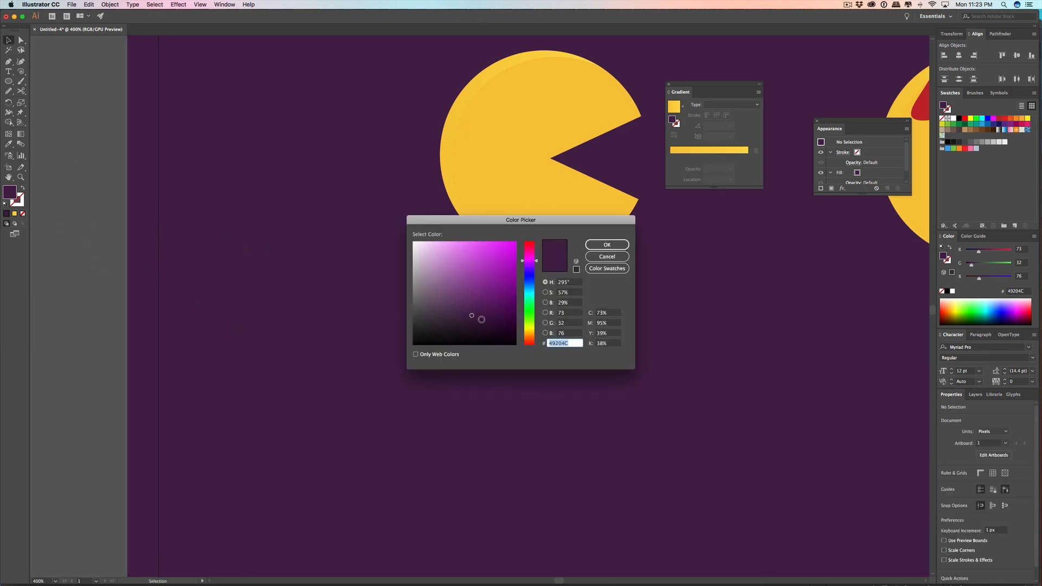
{"action": "left_click", "coordinate": [473, 324]}
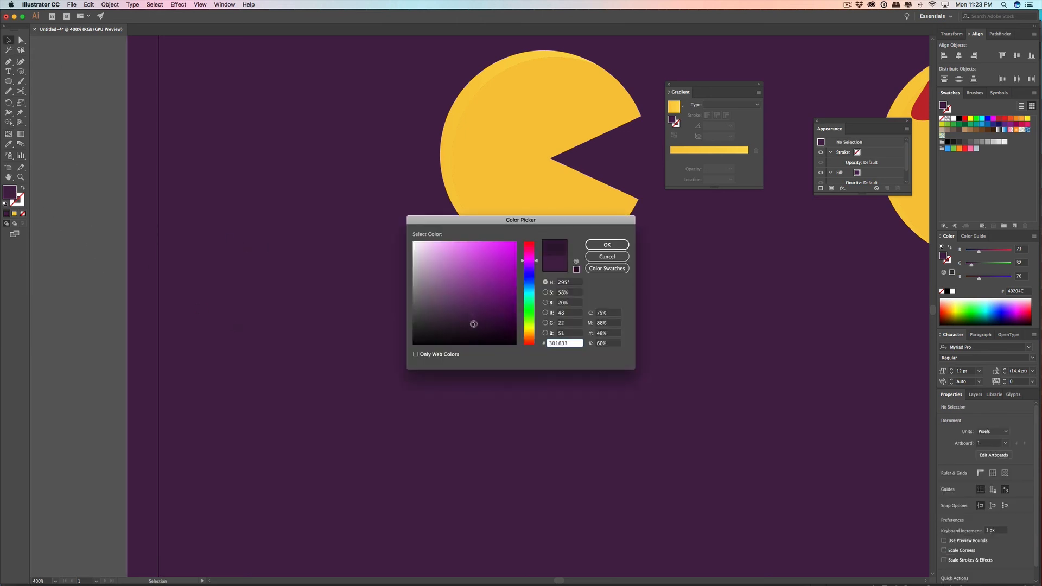
{"action": "left_click", "coordinate": [607, 245]}
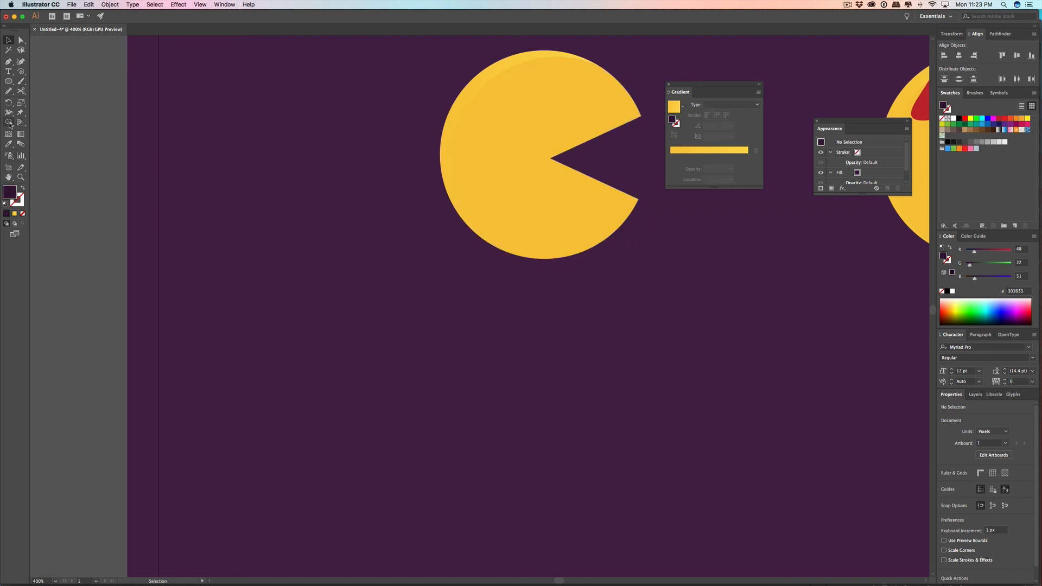
{"action": "left_click", "coordinate": [9, 134]}
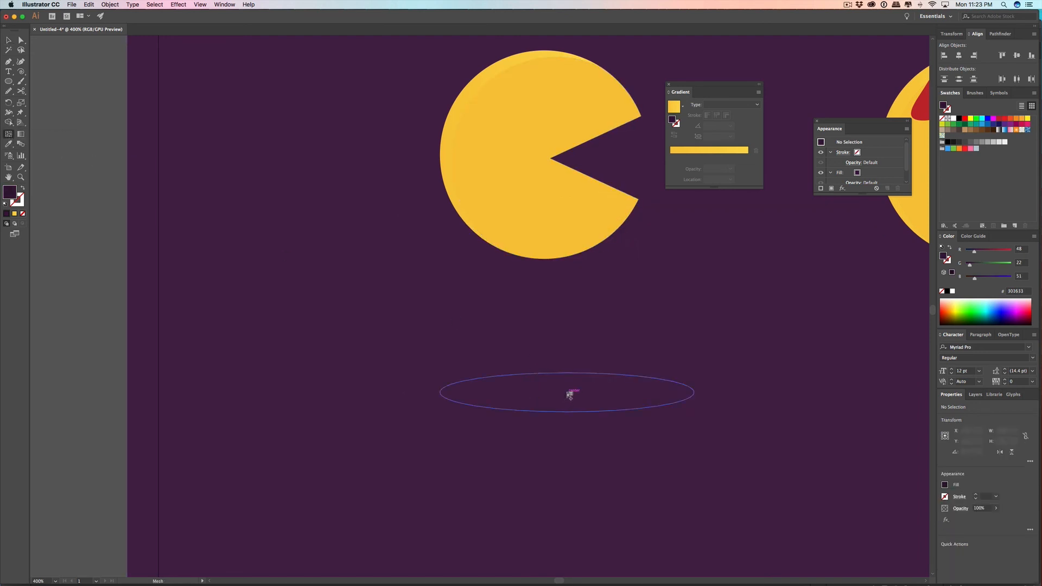
{"action": "left_click", "coordinate": [569, 393]}
Step: Select the mesh shadow below Pac-Man and lower its opacity to 59%
{"action": "left_click", "coordinate": [8, 40]}
{"action": "left_click", "coordinate": [704, 326]}
{"action": "scroll", "coordinate": [695, 341], "scroll_direction": "down", "scroll_amount": 3, "text": "alt"}
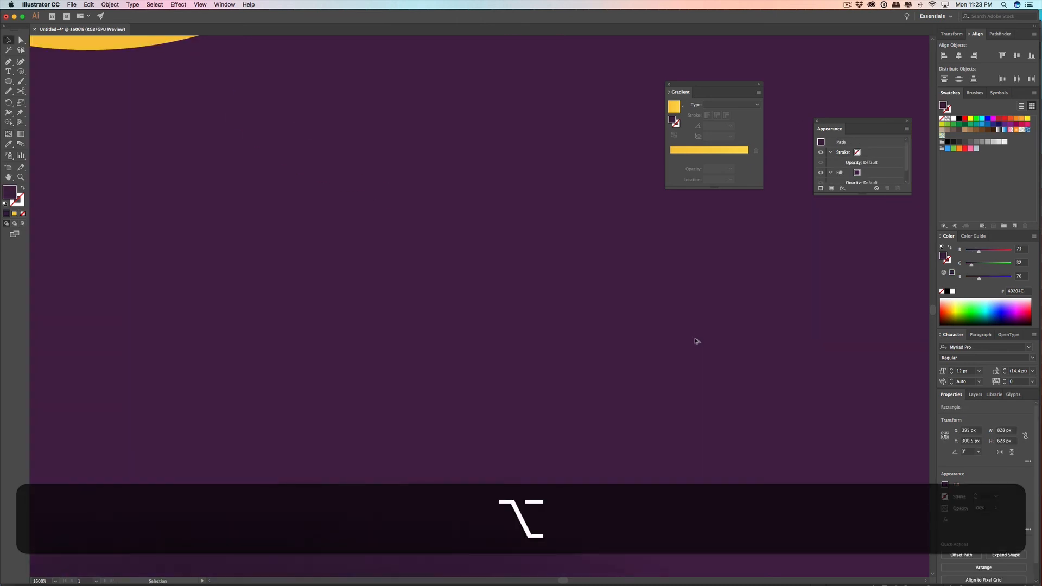
{"action": "scroll", "coordinate": [695, 341], "scroll_direction": "down", "scroll_amount": 2, "text": "alt"}
{"action": "left_click_drag", "start_coordinate": [724, 349], "coordinate": [675, 419]}
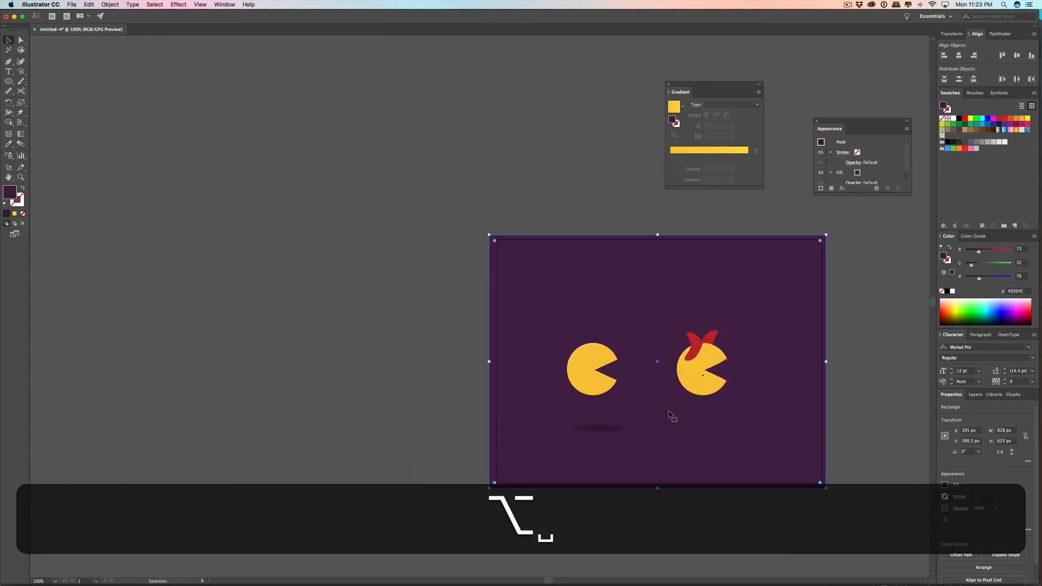
{"action": "left_click", "coordinate": [602, 429]}
{"action": "left_click", "coordinate": [996, 508]}
{"action": "left_click_drag", "start_coordinate": [993, 516], "coordinate": [984, 522]}
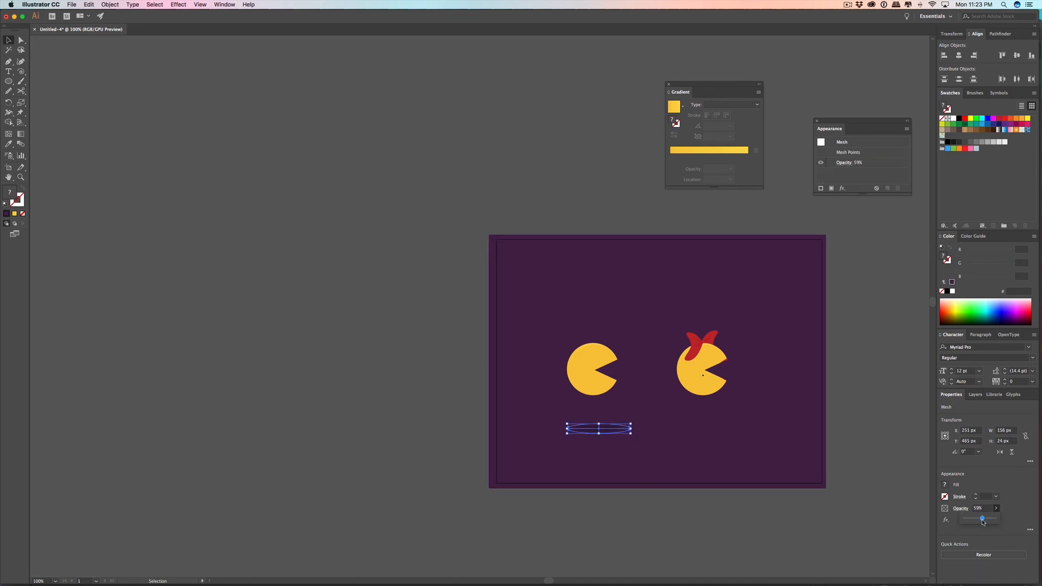
Step: Place a copy of Pac-Man's mesh shadow below Ms. Pac-Man, level with the original, and deselect it
{"action": "left_click", "coordinate": [605, 446]}
{"action": "left_click_drag", "start_coordinate": [601, 431], "coordinate": [707, 436]}
{"action": "left_click", "coordinate": [838, 432]}
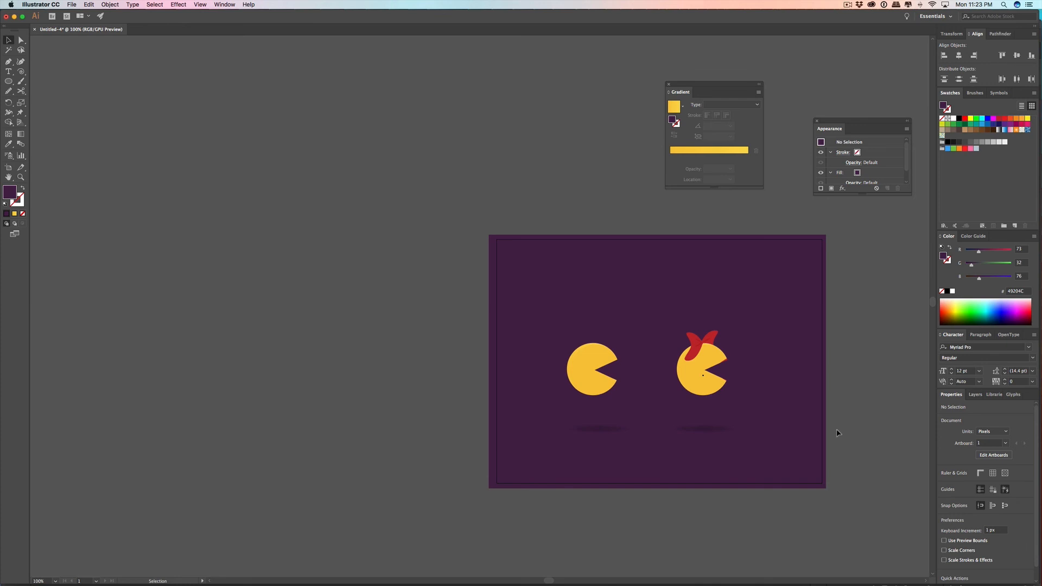
Step: Lock the dark purple background rectangle
{"action": "left_click", "coordinate": [825, 372]}
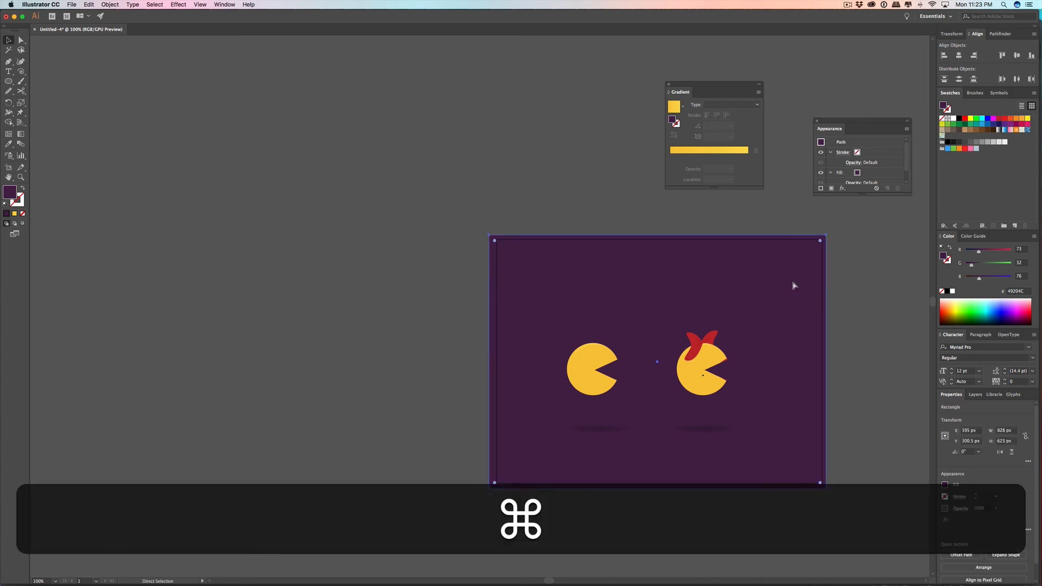
{"action": "key", "text": "cmd+2"}
Step: Examine Pac-Man's body shading up close and both characters with their shadows against the purple background
{"action": "scroll", "coordinate": [644, 334], "scroll_direction": "up", "scroll_amount": 2}
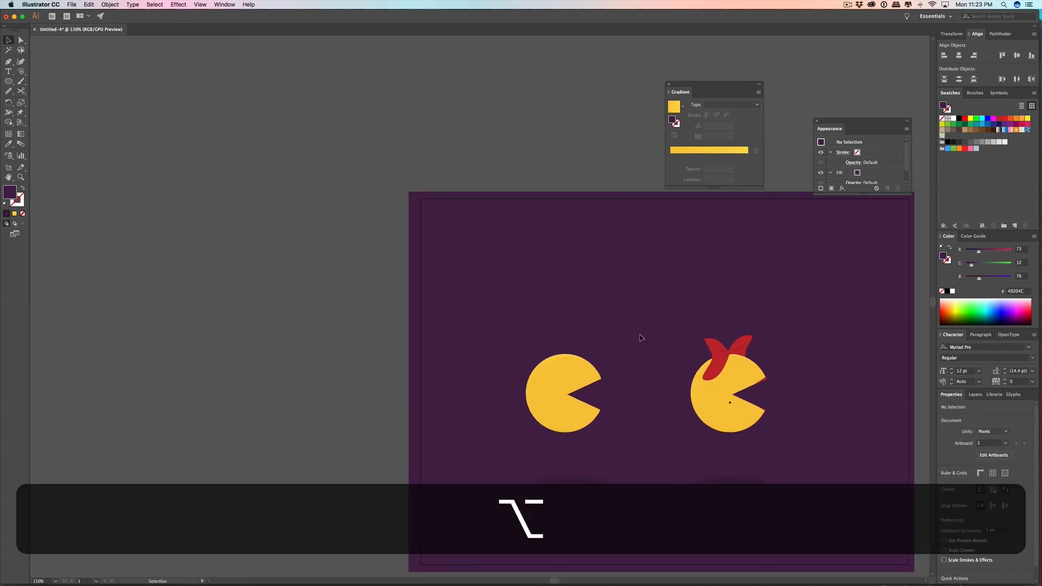
{"action": "left_click", "coordinate": [561, 379]}
{"action": "left_click", "coordinate": [630, 353]}
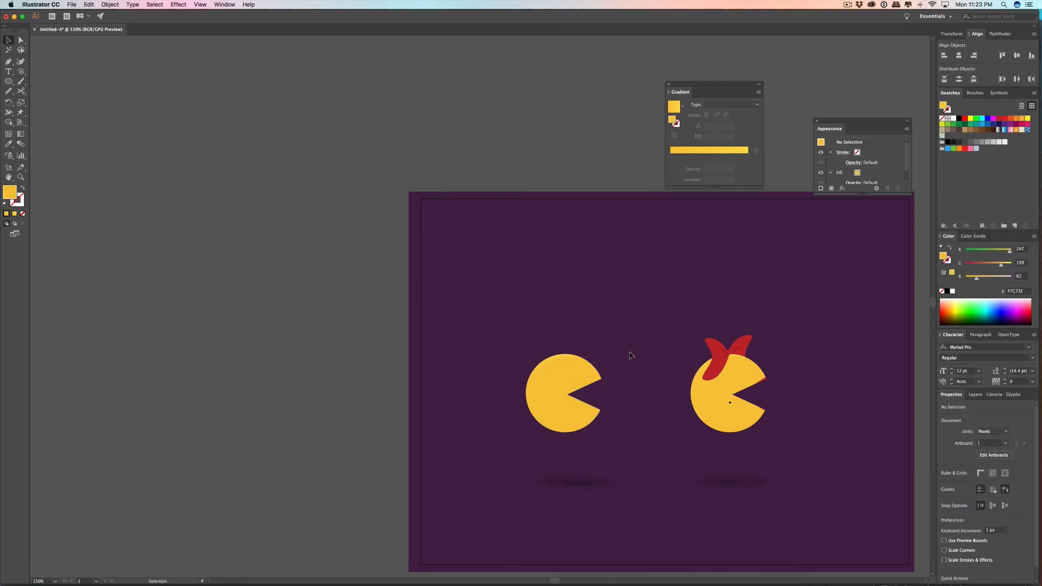
{"action": "scroll", "coordinate": [630, 354], "scroll_direction": "down", "scroll_amount": 4}
{"action": "scroll", "coordinate": [586, 361], "scroll_direction": "up", "scroll_amount": 5}
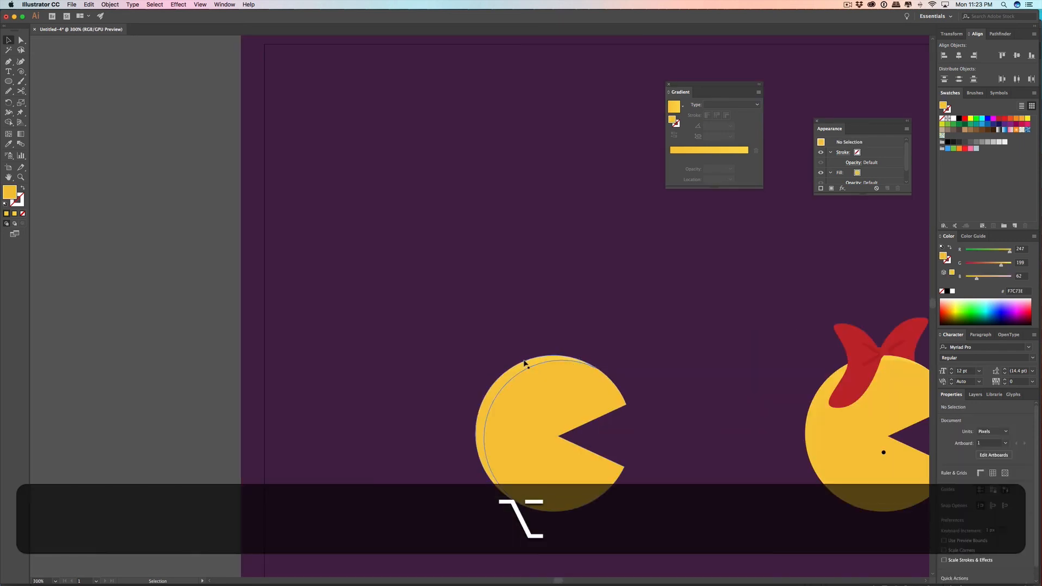
{"action": "scroll", "coordinate": [644, 365], "scroll_direction": "up", "scroll_amount": 1}
{"action": "scroll", "coordinate": [646, 369], "scroll_direction": "down", "scroll_amount": 1}
{"action": "scroll", "coordinate": [645, 370], "scroll_direction": "down", "scroll_amount": 1}
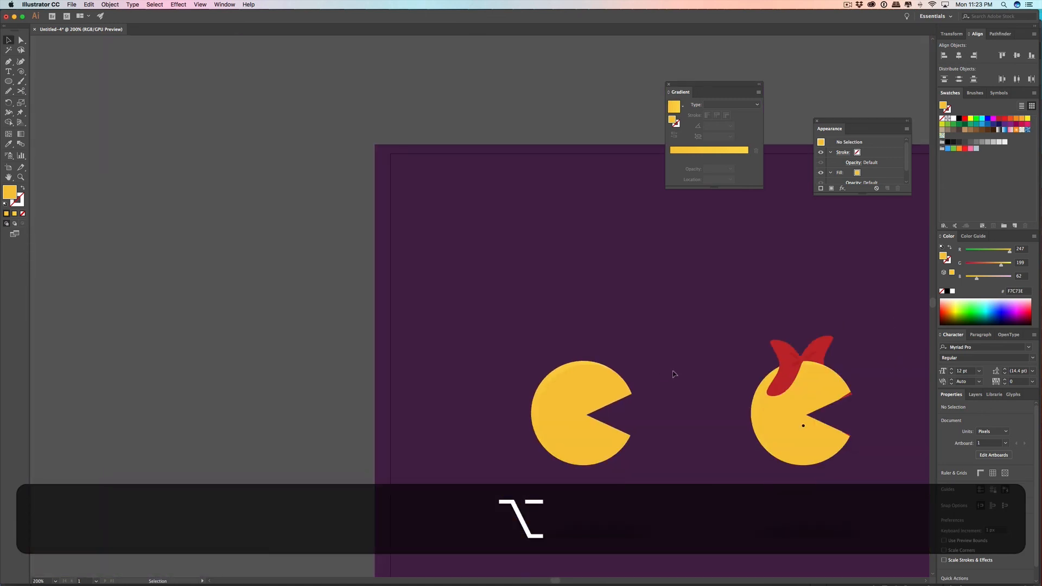
{"action": "scroll", "coordinate": [675, 370], "scroll_direction": "down", "scroll_amount": 1}
{"action": "left_click_drag", "start_coordinate": [678, 371], "coordinate": [534, 293]}
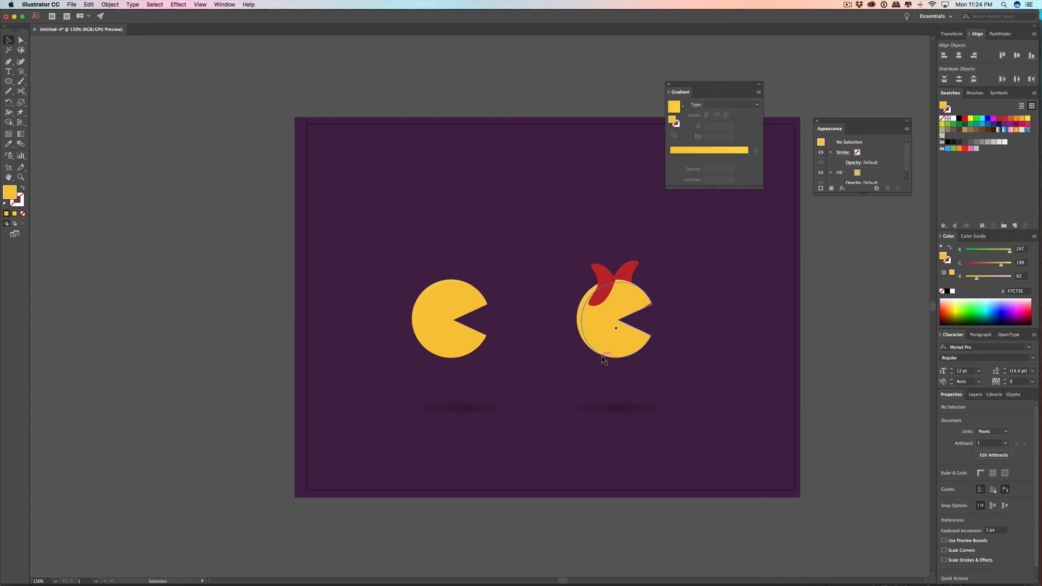
Step: Duplicate the artboard with its Pac-Man and Ms. Pac-Man artwork, placing the copy level with the original on its right
{"action": "scroll", "coordinate": [612, 337], "scroll_direction": "up", "scroll_amount": 3, "text": "alt"}
{"action": "scroll", "coordinate": [645, 326], "scroll_direction": "down", "scroll_amount": 5, "text": "alt"}
{"action": "left_click_drag", "start_coordinate": [671, 284], "coordinate": [358, 251]}
{"action": "left_click", "coordinate": [8, 167]}
{"action": "left_click_drag", "start_coordinate": [253, 246], "coordinate": [583, 246], "text": "alt+shift"}
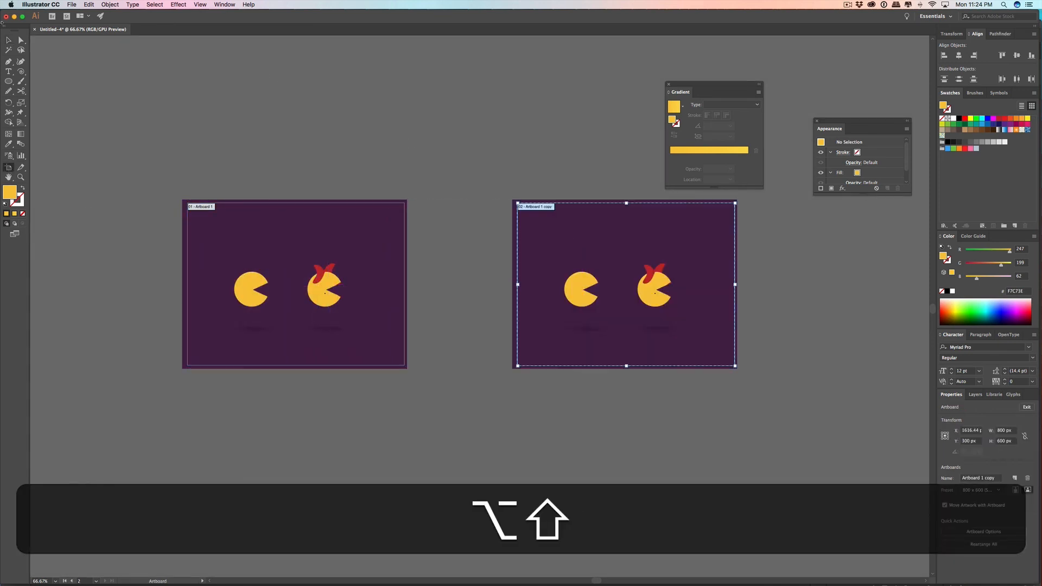
Step: Group Ms. Pac-Man with her bow and shadow on the copied artboard and move the group left past Pac-Man
{"action": "left_click", "coordinate": [21, 40]}
{"action": "left_click", "coordinate": [653, 278]}
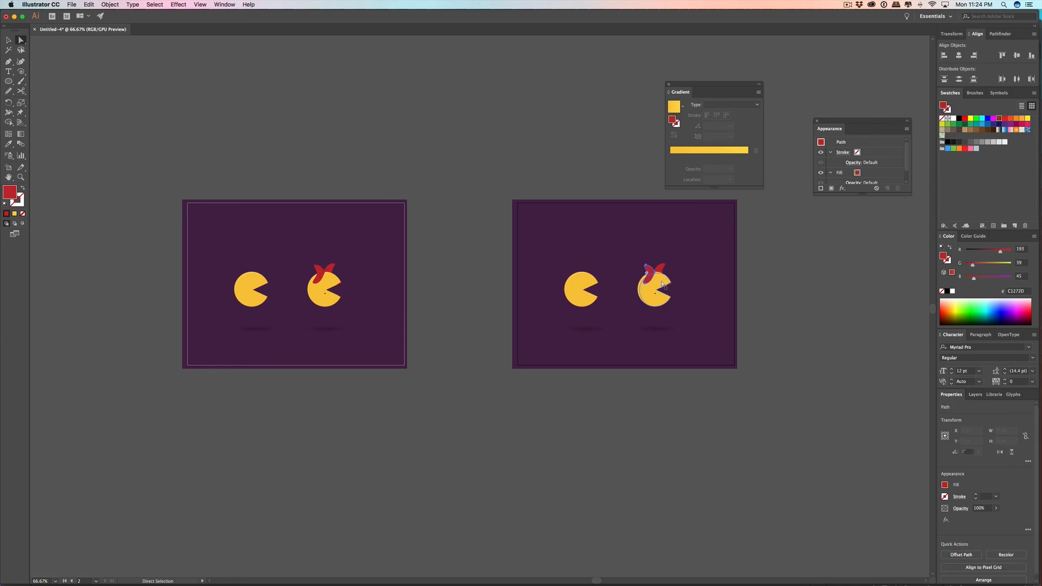
{"action": "left_click", "coordinate": [740, 249]}
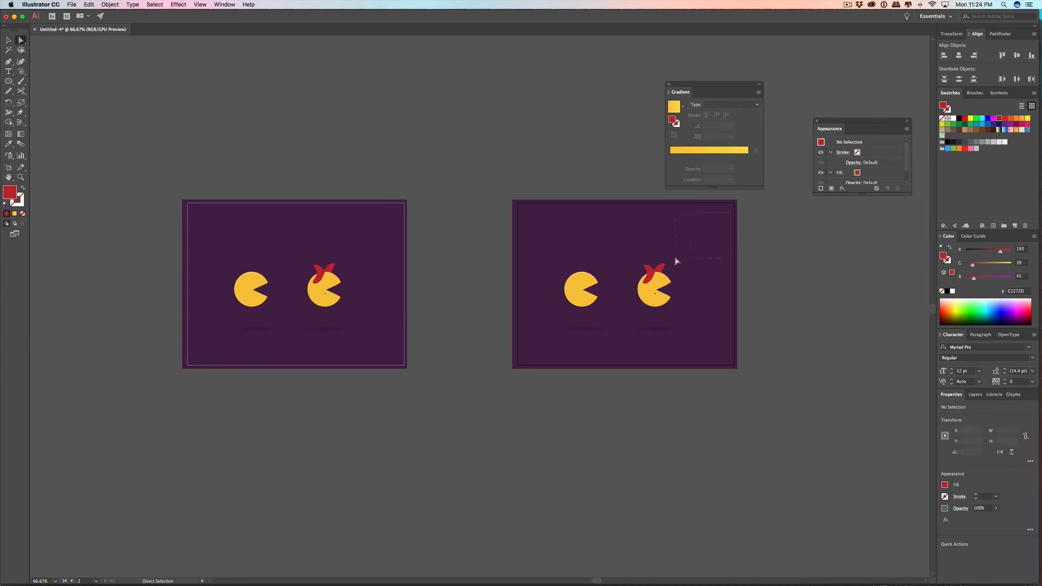
{"action": "left_click_drag", "start_coordinate": [713, 245], "coordinate": [638, 333]}
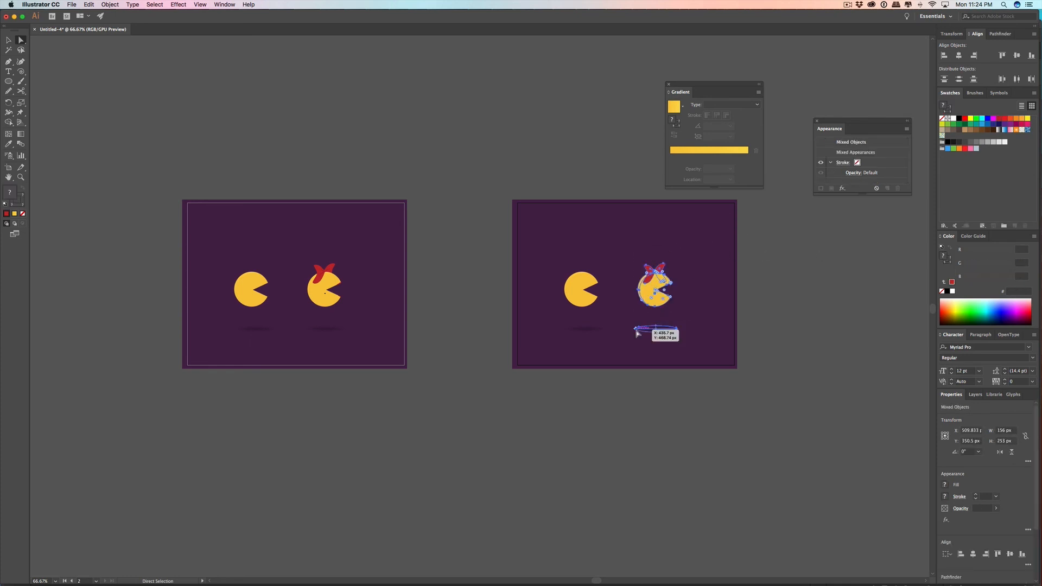
{"action": "key", "text": "super+g"}
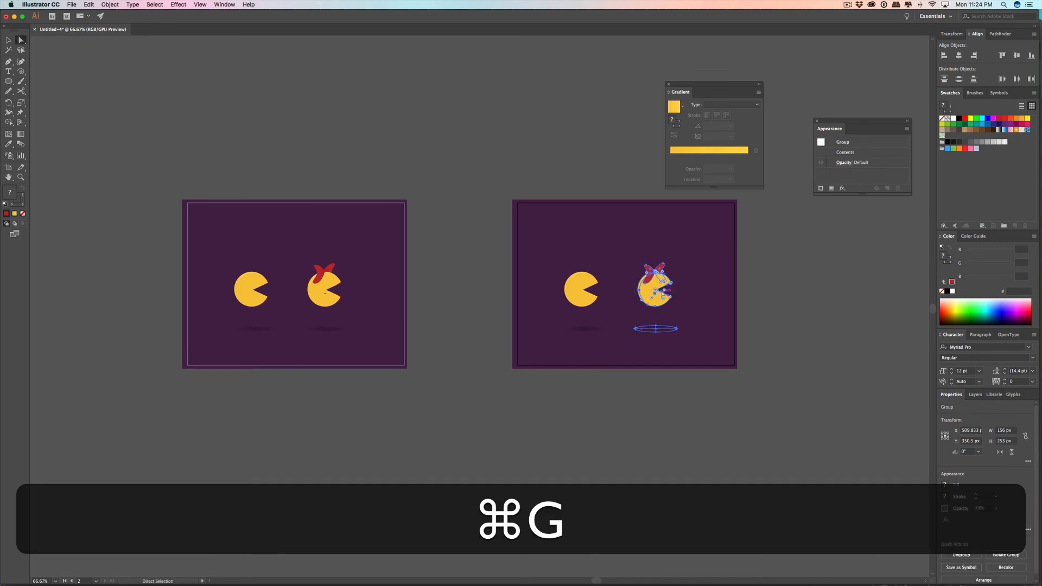
{"action": "left_click", "coordinate": [8, 40]}
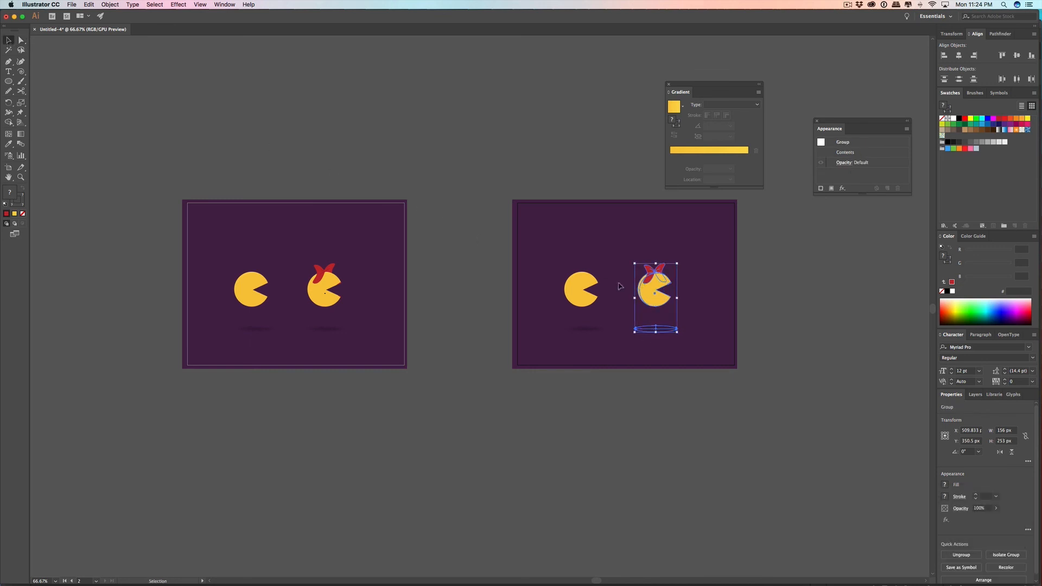
{"action": "left_click_drag", "start_coordinate": [640, 290], "coordinate": [485, 290]}
Step: Group Pac-Man with his shadow on the copied artboard
{"action": "left_click", "coordinate": [637, 256]}
{"action": "left_click_drag", "start_coordinate": [637, 255], "coordinate": [554, 343]}
{"action": "key", "text": "super+g"}
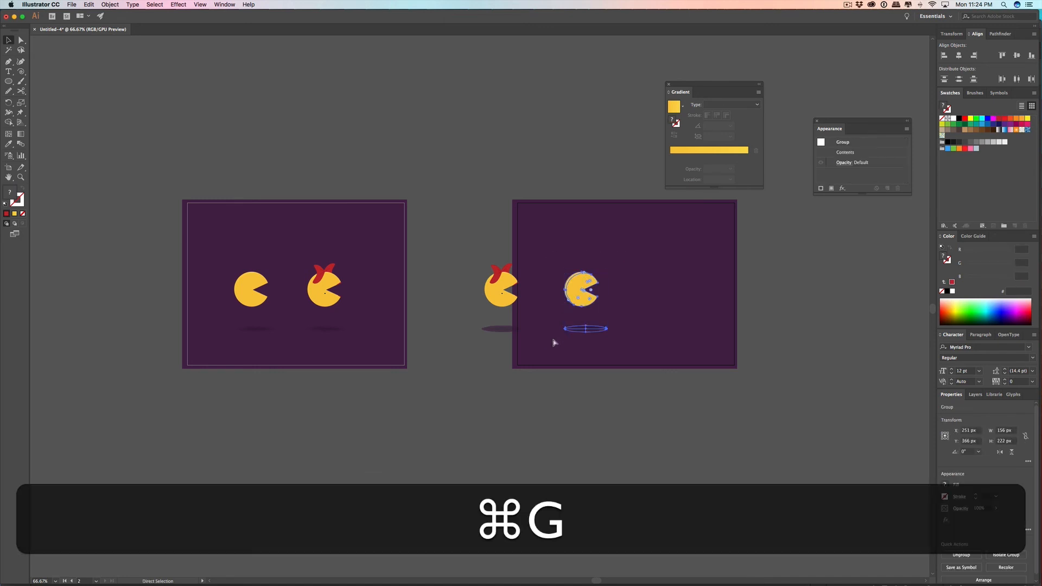
Step: Try to reflect the Pac-Man group across the horizontal axis and undo the reflection
{"action": "left_click", "coordinate": [111, 5]}
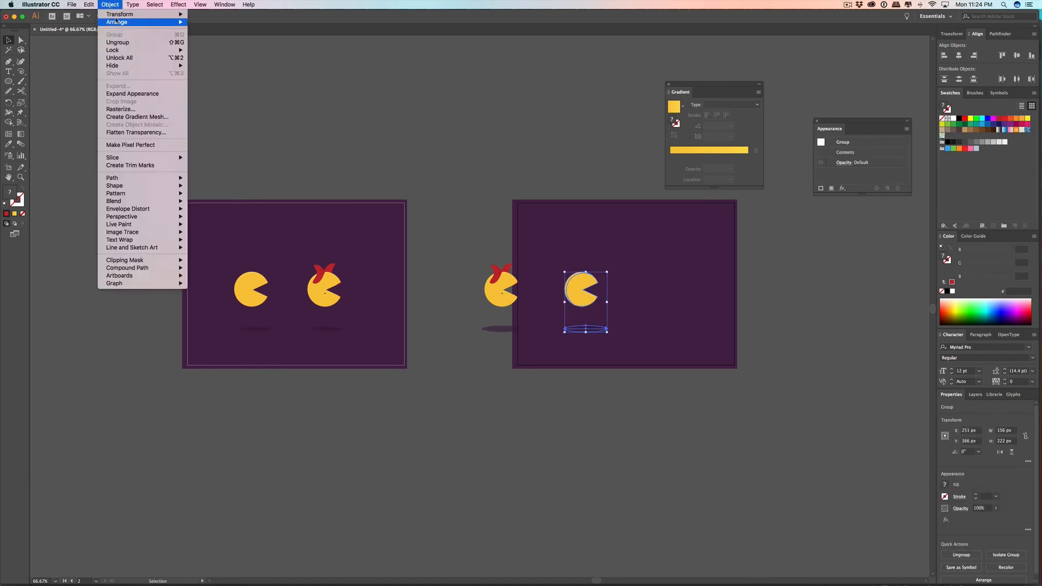
{"action": "mouse_move", "coordinate": [165, 15]}
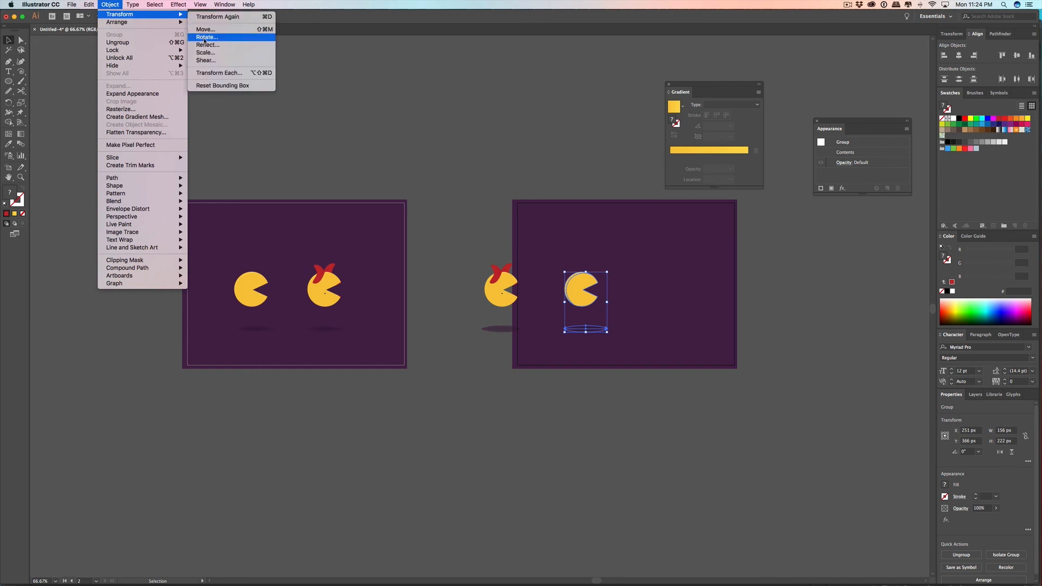
{"action": "left_click", "coordinate": [207, 45]}
{"action": "left_click", "coordinate": [406, 354]}
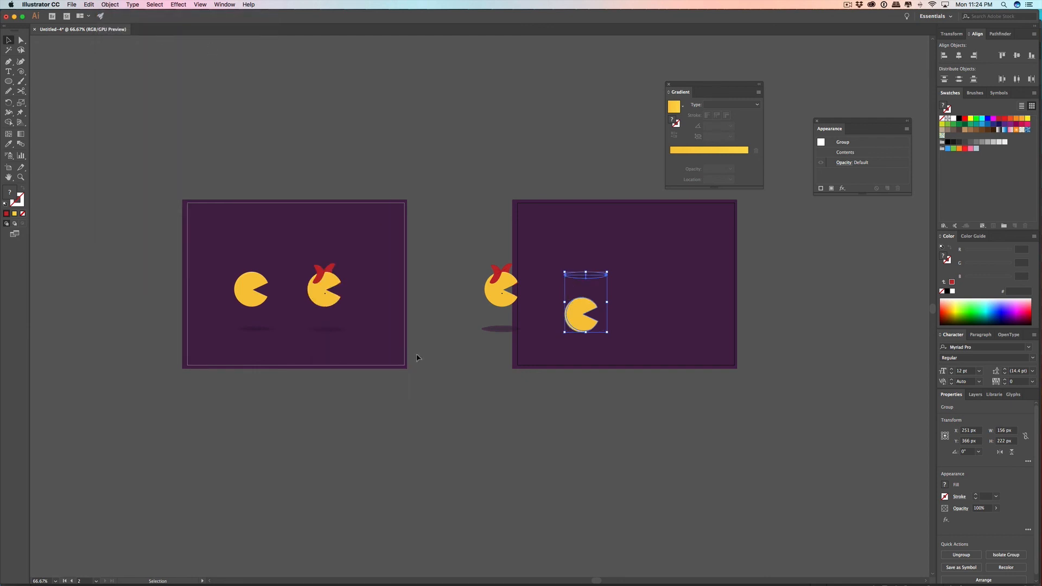
{"action": "key", "text": "super+z"}
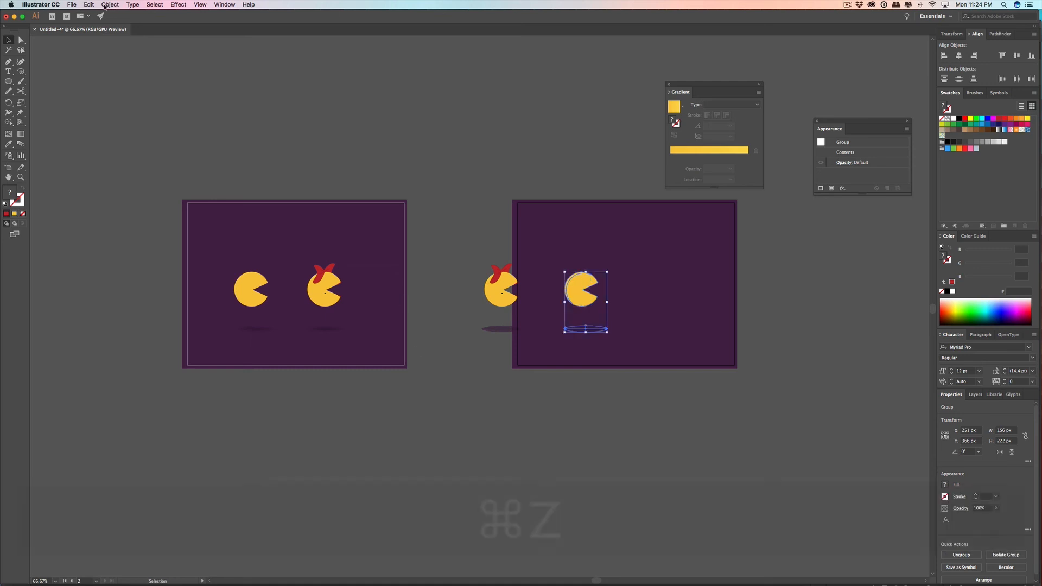
Step: Reflect the Pac-Man group across the vertical axis so that his mouth faces left
{"action": "left_click", "coordinate": [111, 5]}
{"action": "mouse_move", "coordinate": [176, 19]}
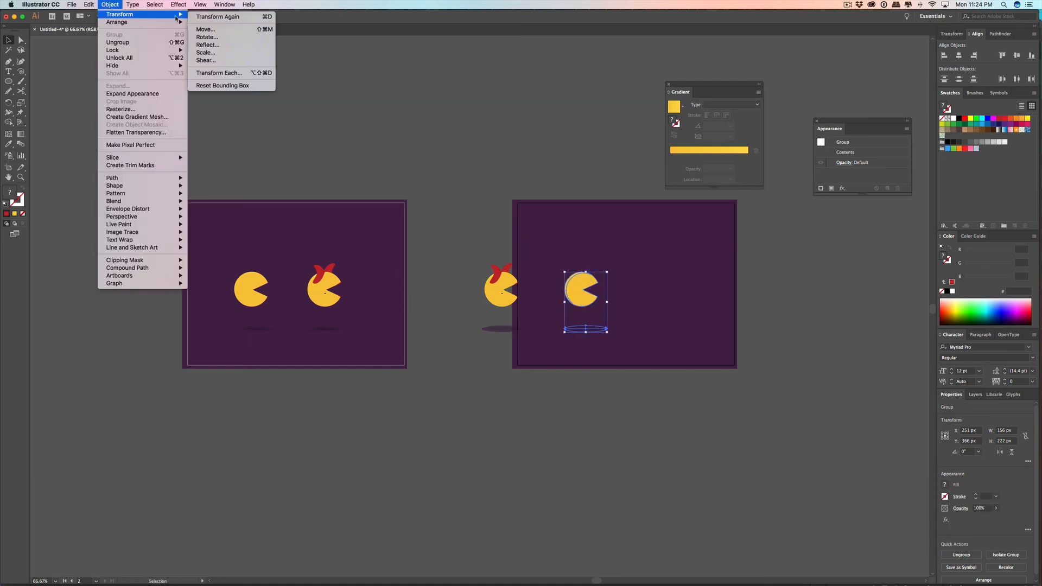
{"action": "left_click", "coordinate": [208, 44]}
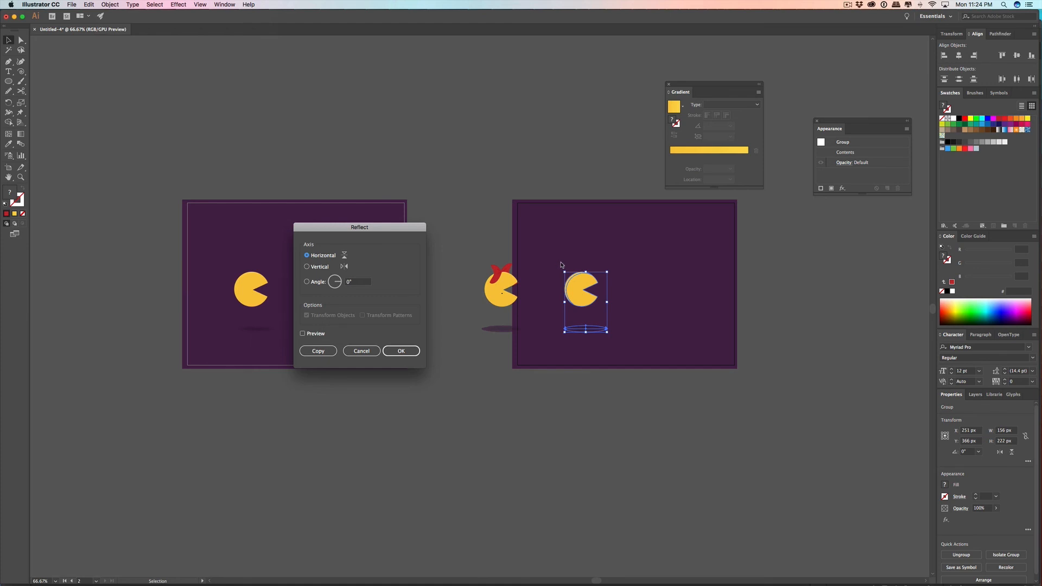
{"action": "left_click", "coordinate": [404, 353]}
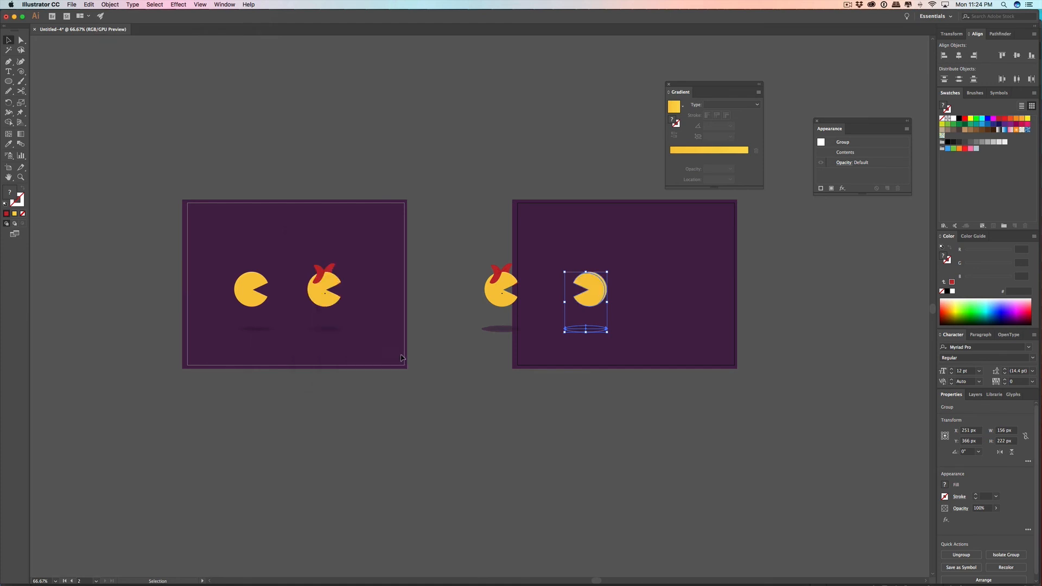
Step: Position the Ms. Pac-Man group on the second artboard and place the reflected Pac-Man group beside it on the right, facing her
{"action": "left_click_drag", "start_coordinate": [635, 258], "coordinate": [556, 353]}
{"action": "left_click_drag", "start_coordinate": [589, 291], "coordinate": [675, 290]}
{"action": "left_click_drag", "start_coordinate": [508, 301], "coordinate": [591, 301]}
{"action": "left_click", "coordinate": [667, 322]}
{"action": "left_click", "coordinate": [667, 322]}
{"action": "left_click_drag", "start_coordinate": [685, 295], "coordinate": [641, 295]}
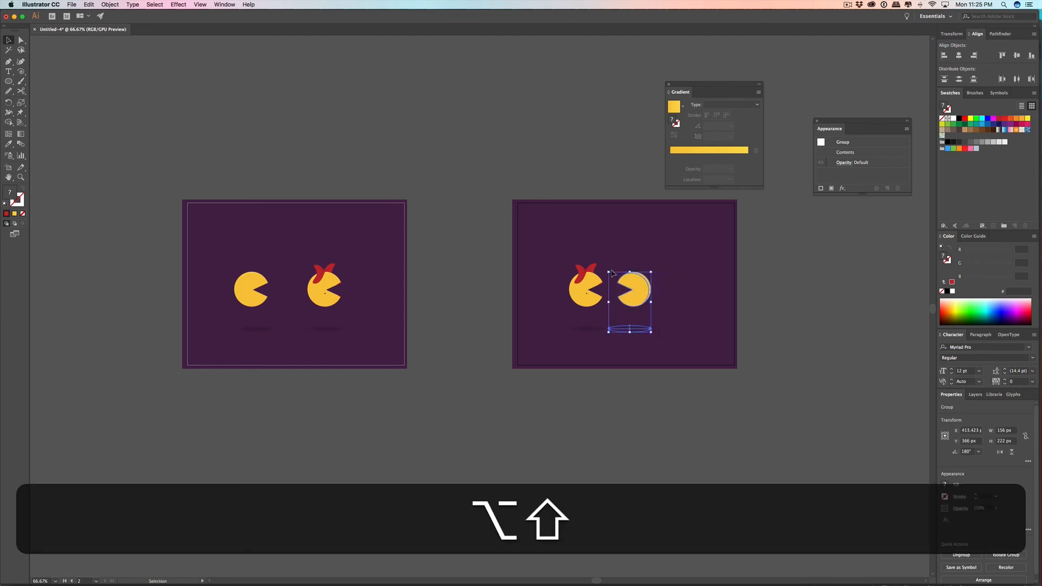
Step: Move the Ms. Pac-Man group about 38 px right so the two characters stand closer together
{"action": "scroll", "coordinate": [613, 274], "scroll_direction": "up", "scroll_amount": 3}
{"action": "left_click_drag", "start_coordinate": [500, 286], "coordinate": [610, 411]}
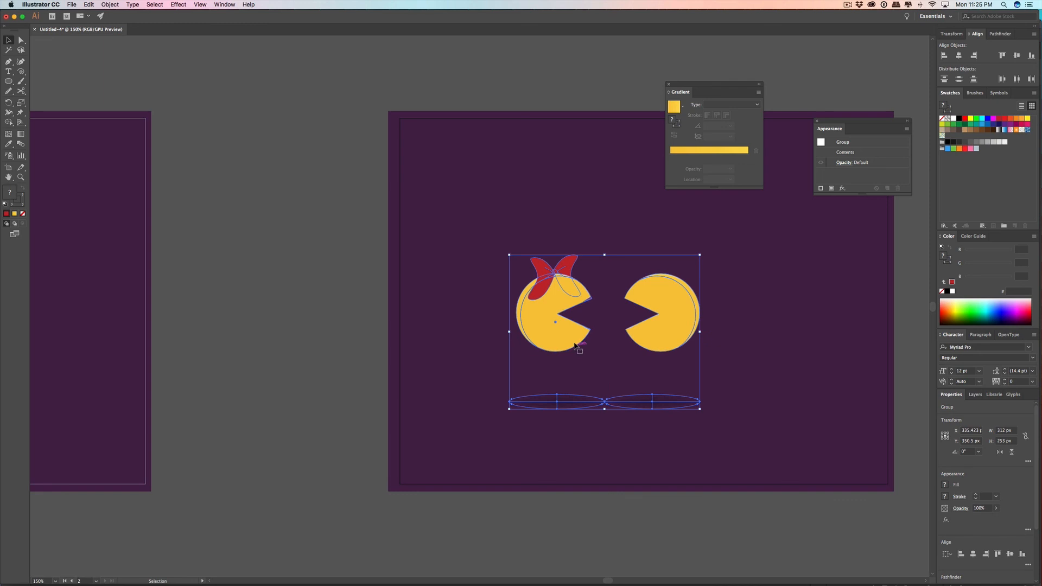
{"action": "left_click_drag", "start_coordinate": [473, 234], "coordinate": [600, 415]}
{"action": "left_click_drag", "start_coordinate": [559, 332], "coordinate": [582, 333]}
Step: Group both facing characters with their shadows and move the group to the horizontal center of the second artboard
{"action": "left_click", "coordinate": [490, 212]}
{"action": "left_click_drag", "start_coordinate": [491, 211], "coordinate": [769, 480]}
{"action": "scroll", "coordinate": [751, 397], "scroll_direction": "up", "scroll_amount": 1}
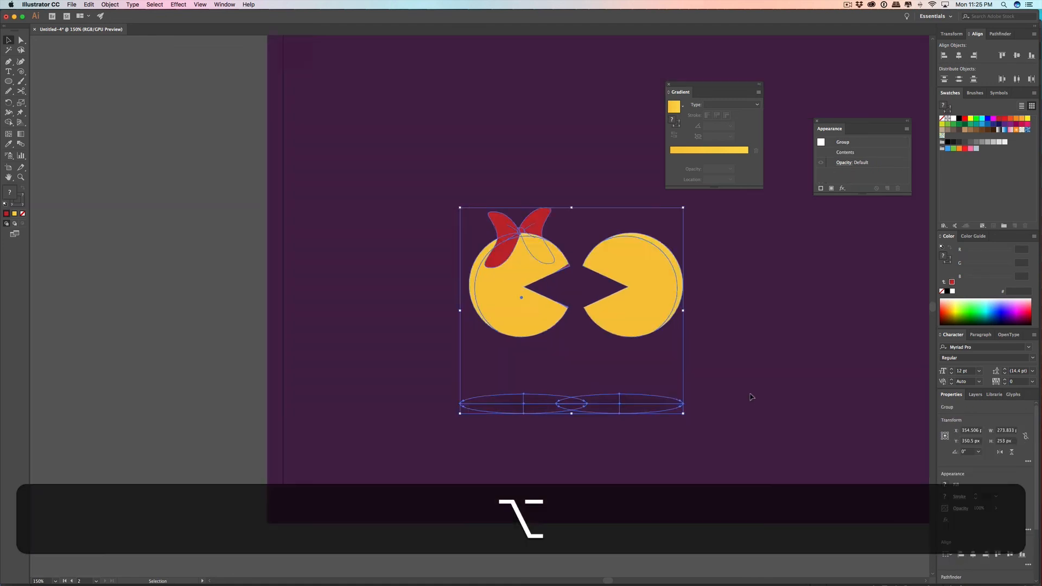
{"action": "scroll", "coordinate": [751, 396], "scroll_direction": "down", "scroll_amount": 3}
{"action": "left_click_drag", "start_coordinate": [761, 362], "coordinate": [698, 367]}
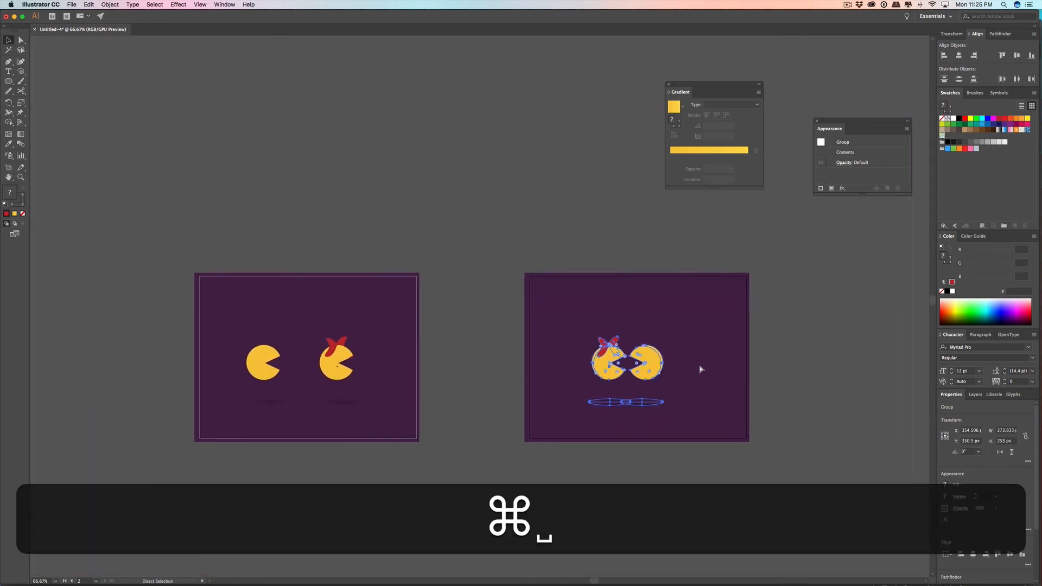
{"action": "key", "text": "cmd+g"}
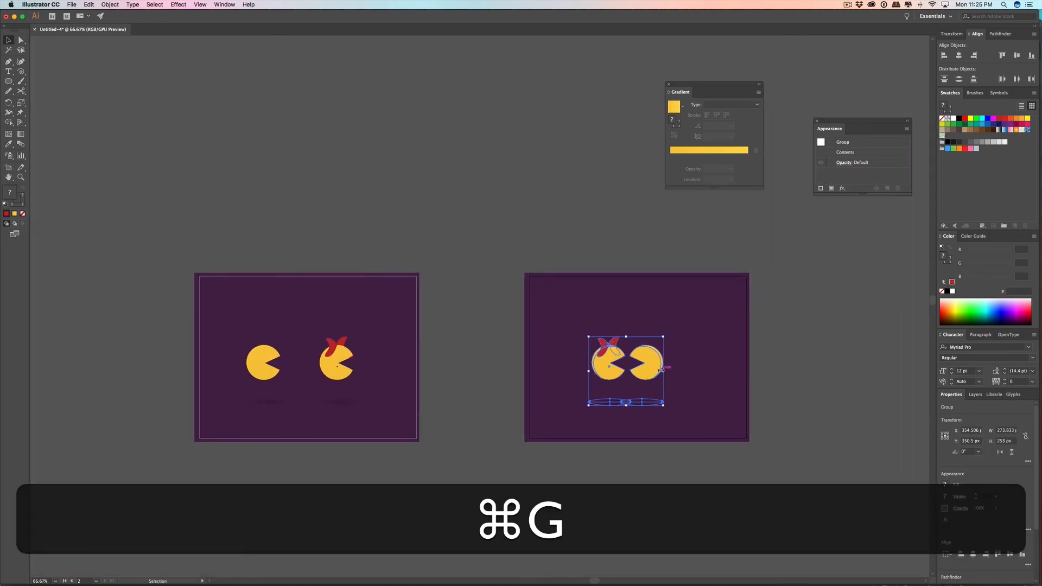
{"action": "left_click_drag", "start_coordinate": [659, 372], "coordinate": [681, 374]}
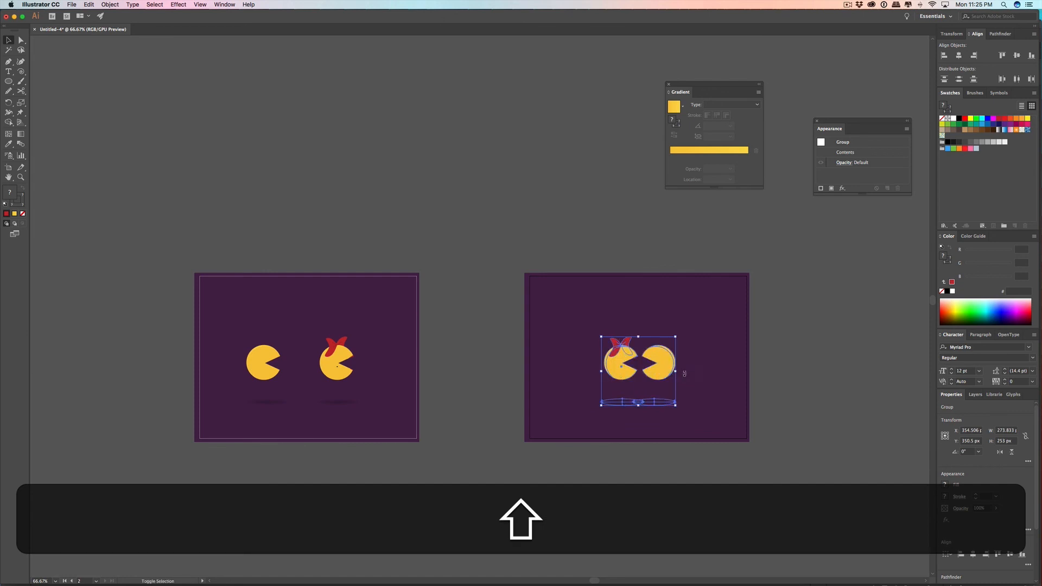
{"action": "left_click", "coordinate": [698, 364]}
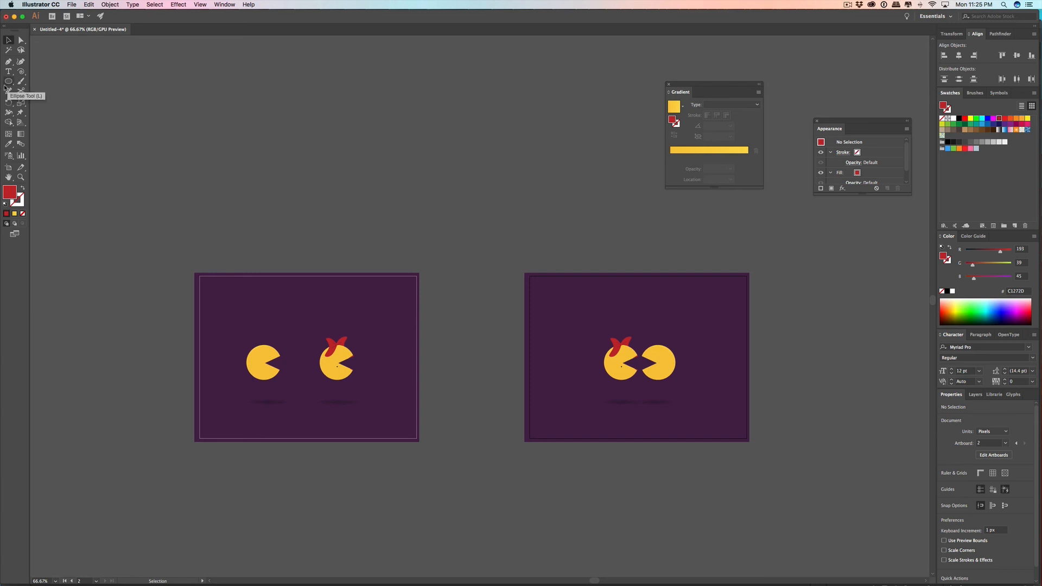
Step: Try to copy a shape from Photoshop into the Illustrator document and delete the small pasted path
{"action": "key", "text": "super+Tab"}
{"action": "key", "text": "super+Tab"}
{"action": "key", "text": "super+Tab"}
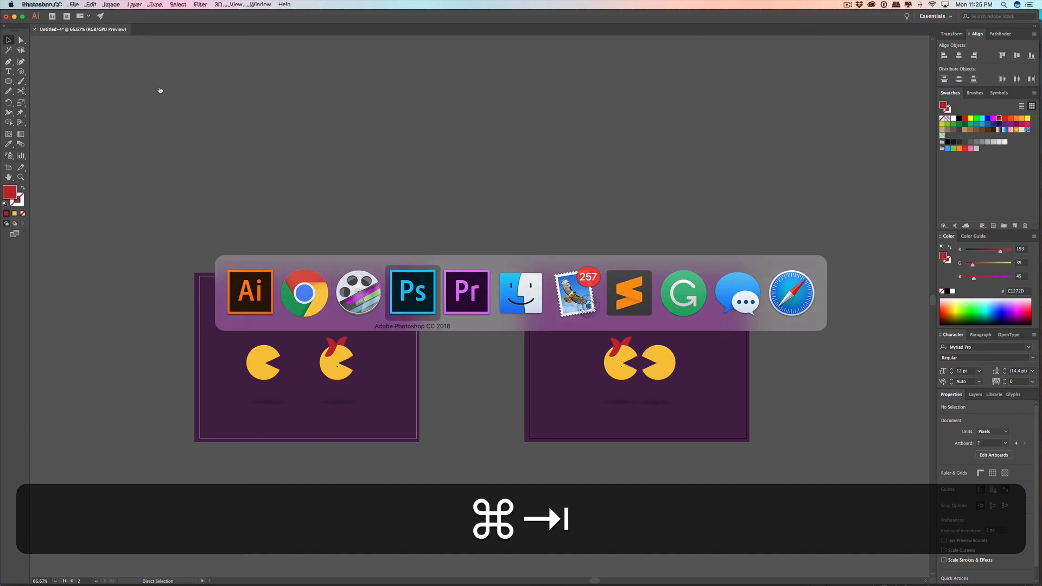
{"action": "key", "text": "super+c"}
{"action": "key", "text": "super+Tab"}
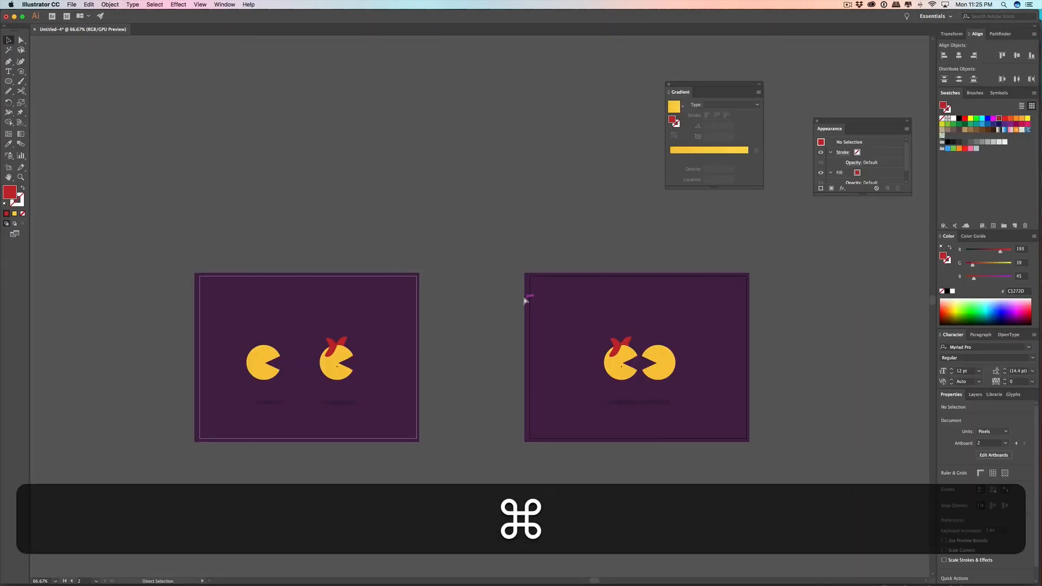
{"action": "key", "text": "super+v"}
{"action": "scroll", "coordinate": [485, 304], "scroll_direction": "up", "scroll_amount": 3}
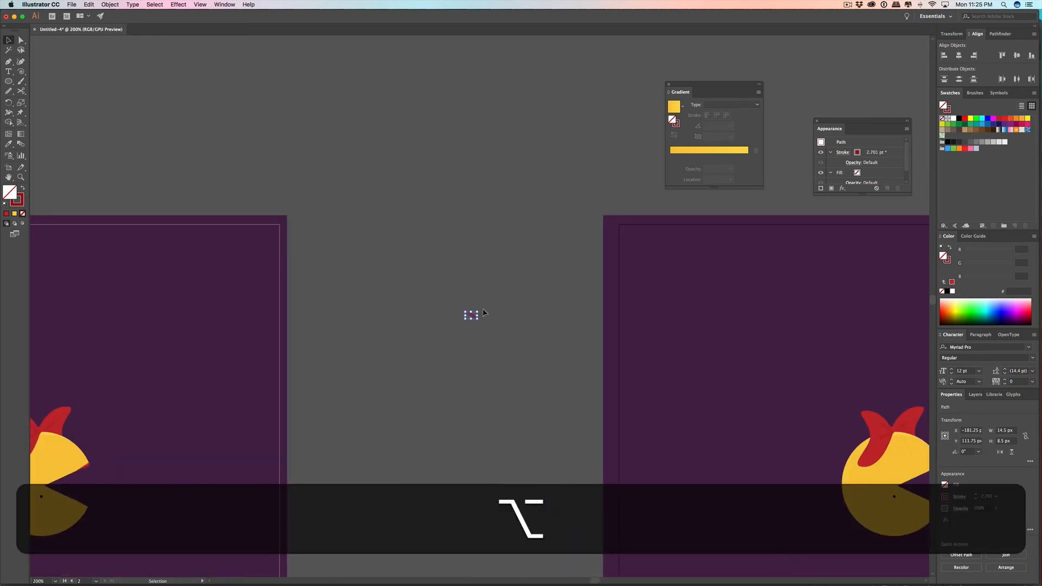
{"action": "scroll", "coordinate": [486, 311], "scroll_direction": "up", "scroll_amount": 3}
{"action": "key", "text": "alt+BackSpace"}
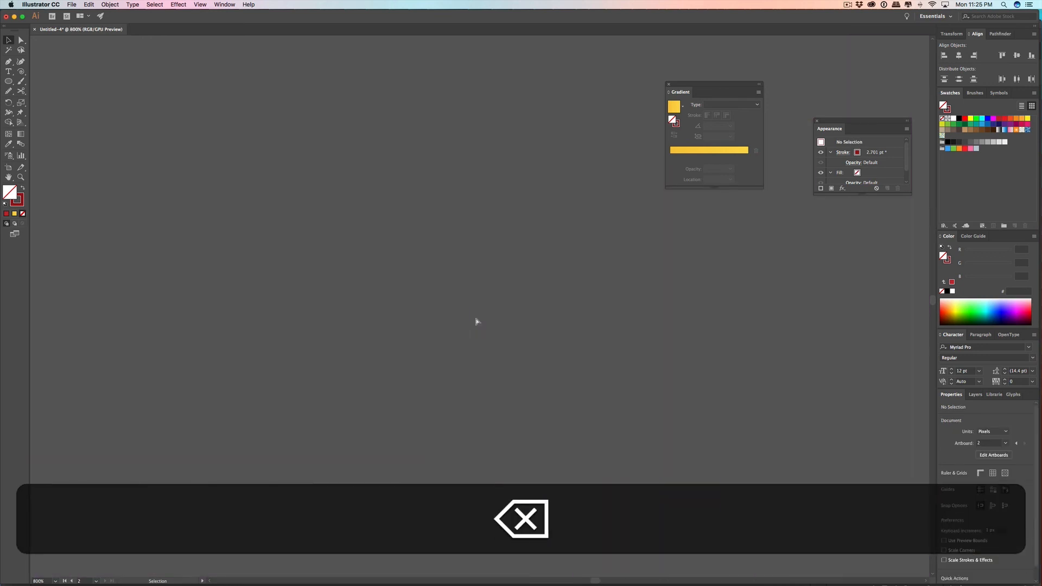
Step: Switch to Photoshop and transfer the blue heart shape onto the second artboard in Illustrator
{"action": "key", "text": "super+Tab"}
{"action": "left_click", "coordinate": [22, 60]}
{"action": "left_click", "coordinate": [192, 233]}
{"action": "key", "text": "super"}
{"action": "left_click_drag", "start_coordinate": [379, 300], "coordinate": [520, 333]}
{"action": "key", "text": "super+Tab"}
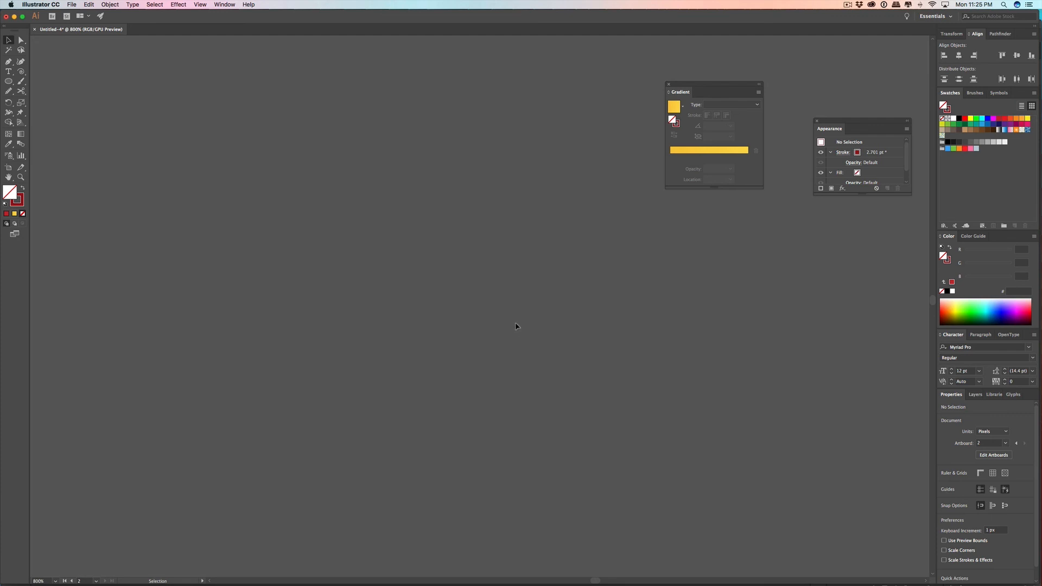
Step: Select the blue heart on the second artboard and examine the quick actions available for it
{"action": "key", "text": "alt"}
{"action": "scroll", "coordinate": [524, 332], "scroll_direction": "up", "scroll_amount": 4}
{"action": "scroll", "coordinate": [518, 334], "scroll_direction": "down", "scroll_amount": 8}
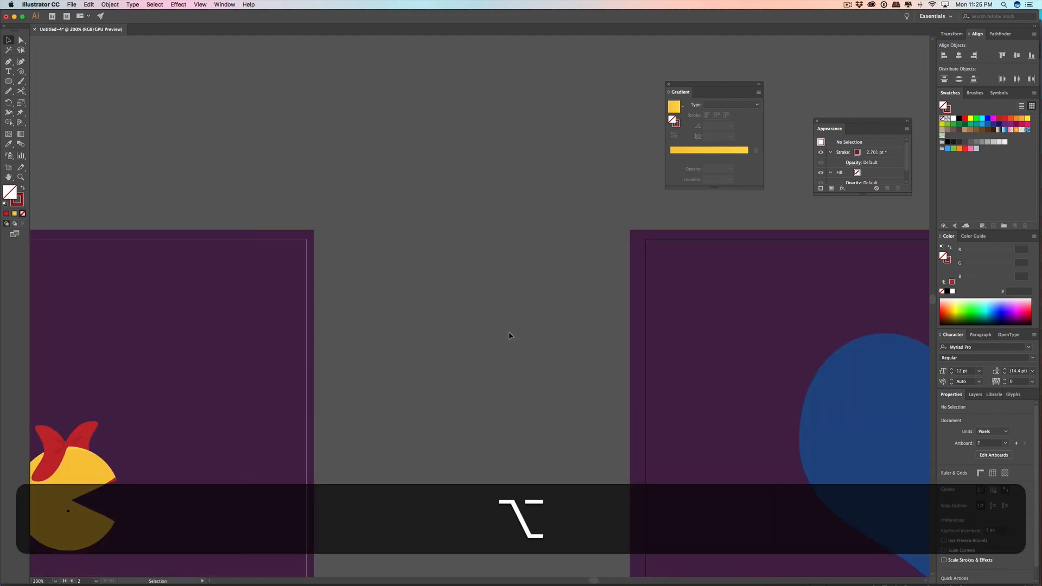
{"action": "scroll", "coordinate": [510, 336], "scroll_direction": "down", "scroll_amount": 5}
{"action": "scroll", "coordinate": [568, 354], "scroll_direction": "up", "scroll_amount": 2}
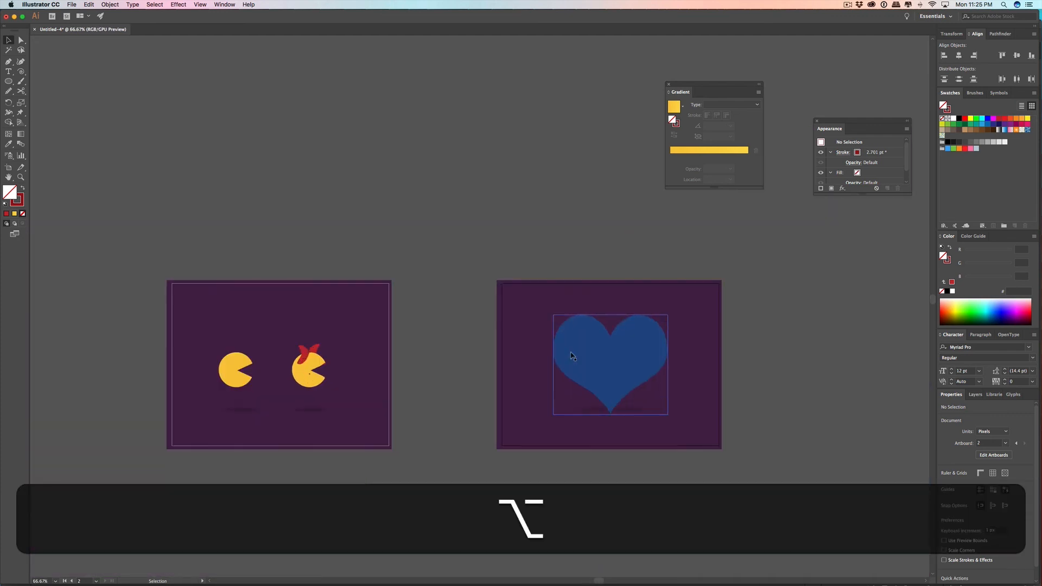
{"action": "left_click", "coordinate": [616, 350]}
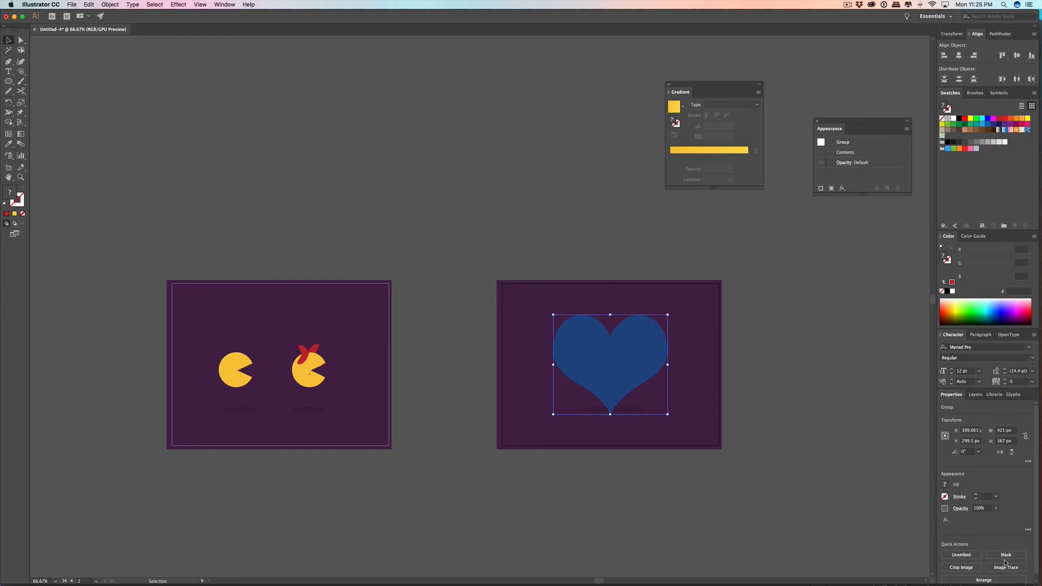
{"action": "scroll", "coordinate": [1006, 564], "scroll_direction": "down", "scroll_amount": 1}
Step: Switch to Photoshop, move the blue heart toward the canvas's upper left, and display the available custom shapes
{"action": "key", "text": "super+Tab"}
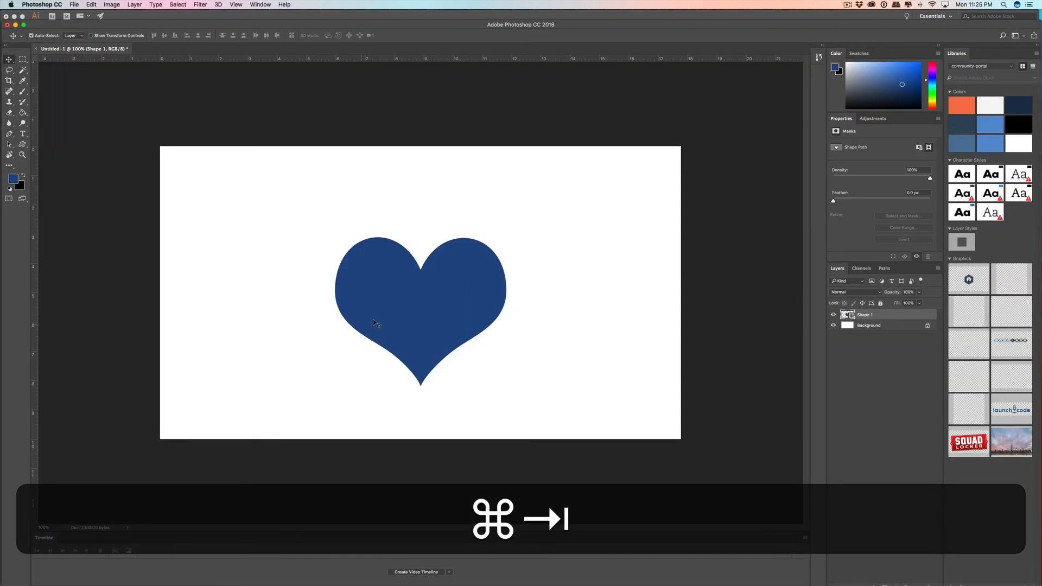
{"action": "left_click_drag", "start_coordinate": [436, 304], "coordinate": [274, 267]}
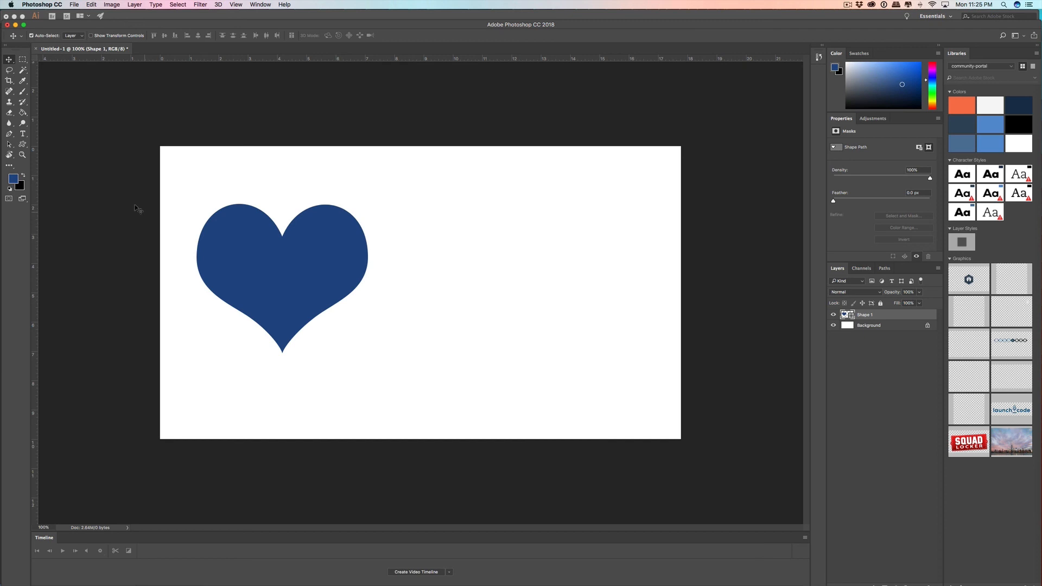
{"action": "left_click", "coordinate": [23, 146]}
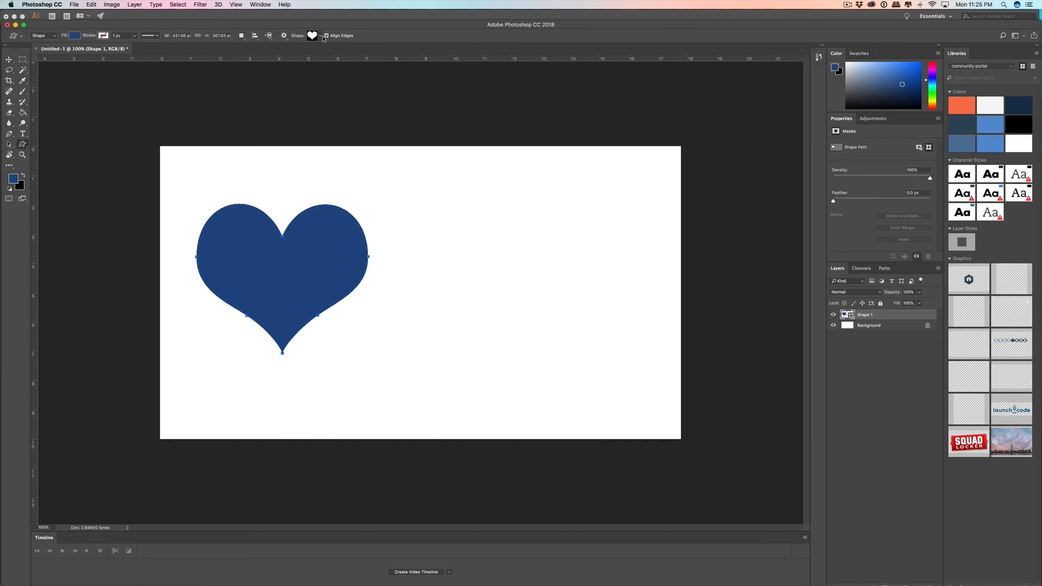
{"action": "left_click", "coordinate": [321, 36]}
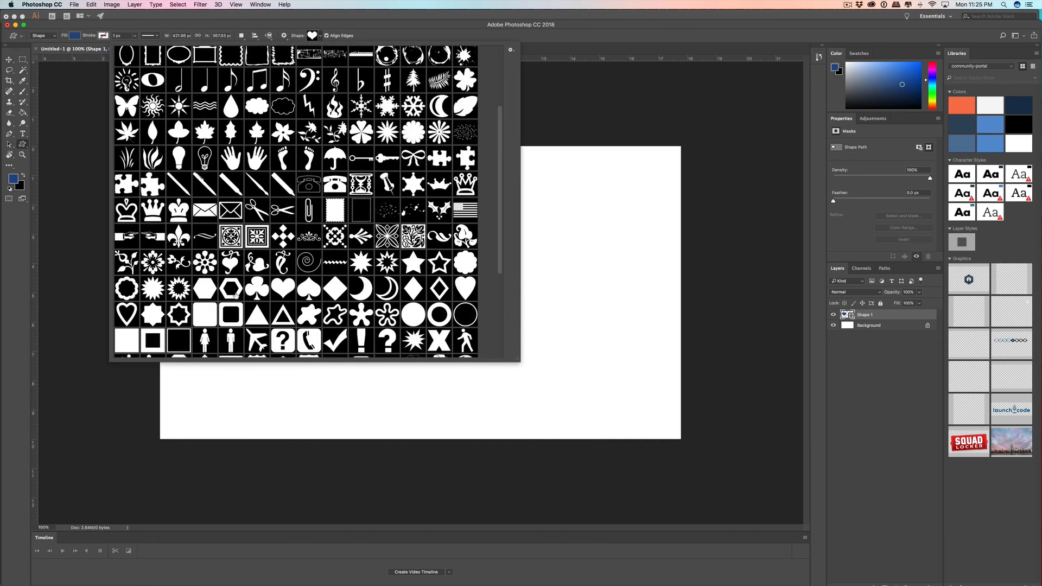
Step: Draw a heart custom shape in Photoshop, then copy it and paste it into the Illustrator document as a compound path
{"action": "left_click_drag", "start_coordinate": [568, 301], "coordinate": [625, 218]}
{"action": "key", "text": "alt+shift+super+c"}
{"action": "key", "text": "super+Tab"}
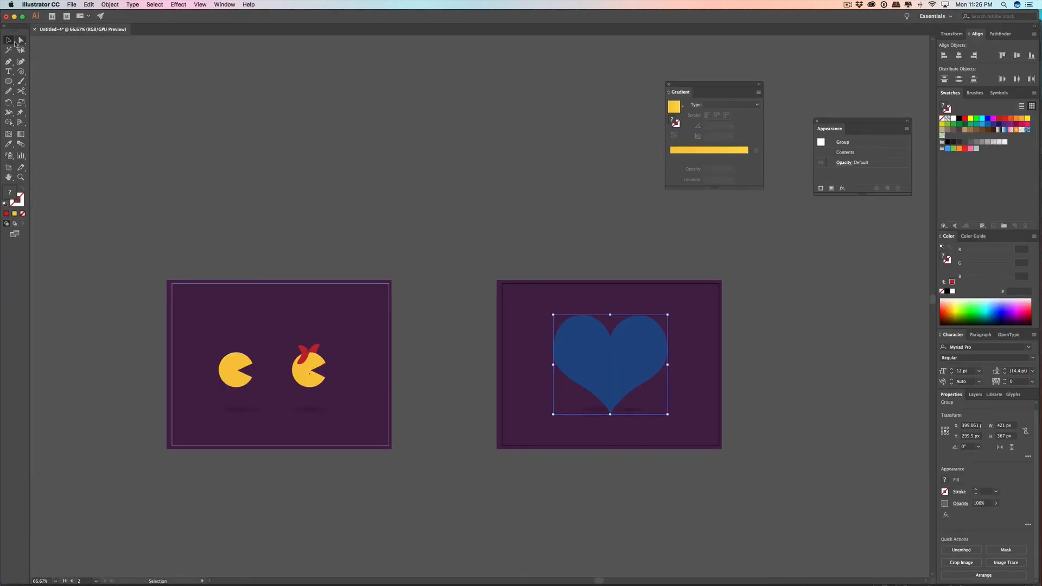
{"action": "left_click", "coordinate": [493, 195]}
{"action": "key", "text": "super+v"}
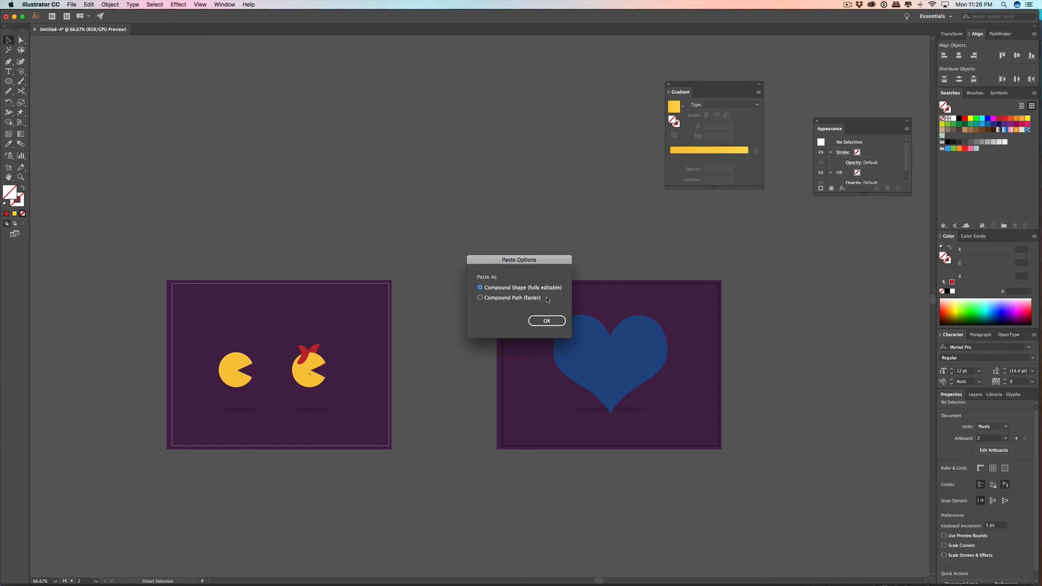
{"action": "left_click", "coordinate": [547, 321]}
Step: Delete the blue heart from the second artboard and fill the pasted heart outline with red C1272D
{"action": "left_click", "coordinate": [605, 357]}
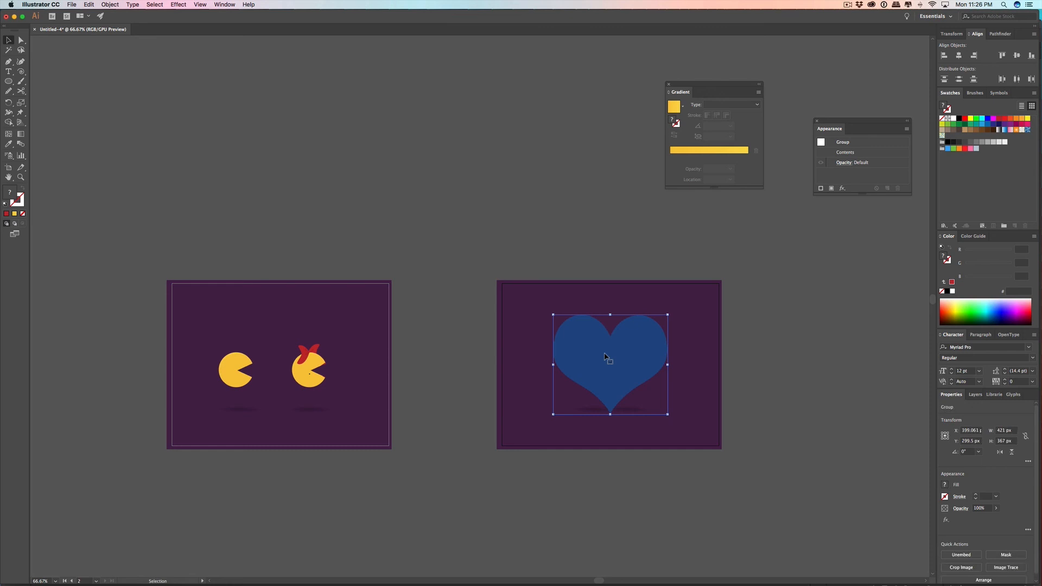
{"action": "key", "text": "BackSpace"}
{"action": "left_click", "coordinate": [474, 344]}
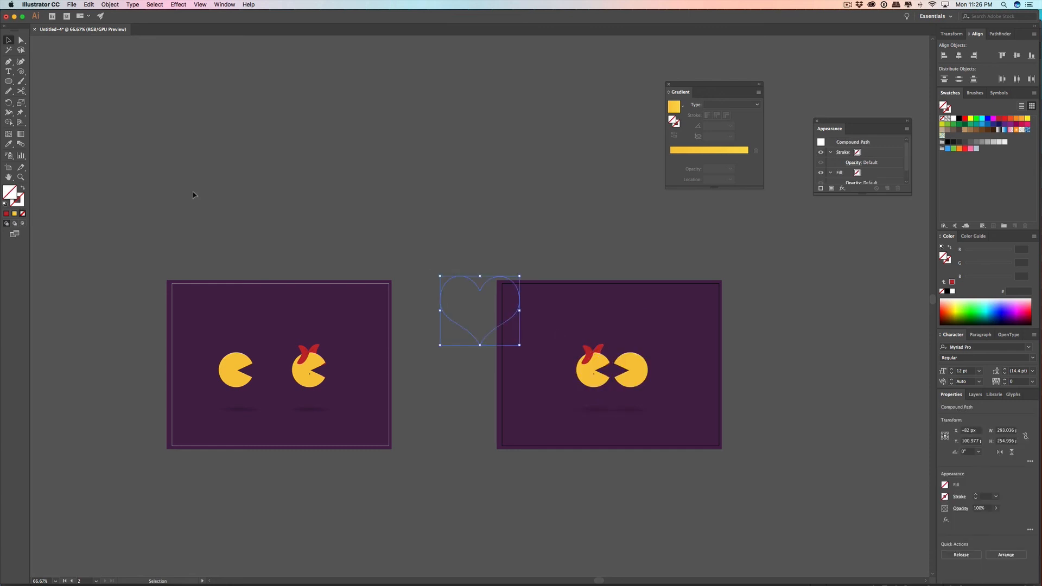
{"action": "left_click", "coordinate": [1032, 307]}
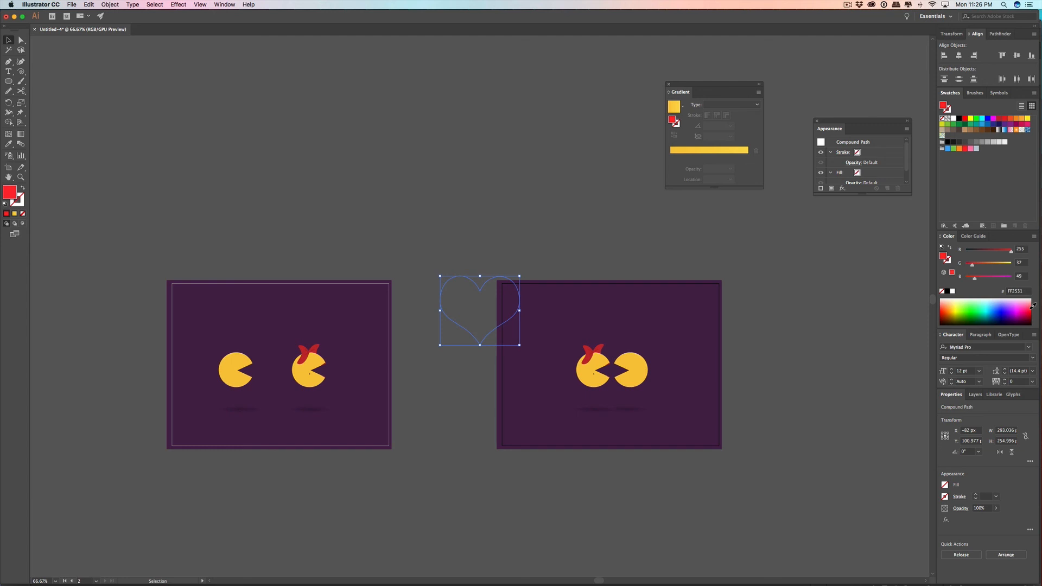
{"action": "left_click", "coordinate": [999, 118]}
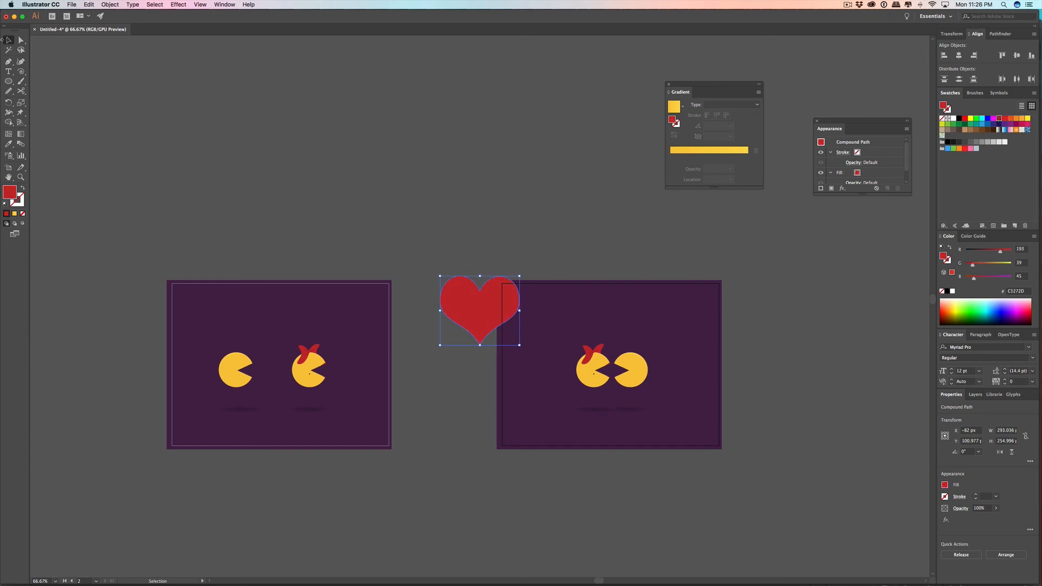
Step: Scale the red heart down to about 33 × 29 px and place it above the two characters on the second artboard
{"action": "left_click_drag", "start_coordinate": [502, 290], "coordinate": [589, 365]}
{"action": "scroll", "coordinate": [638, 296], "scroll_direction": "up", "scroll_amount": 2}
{"action": "left_click", "coordinate": [593, 309]}
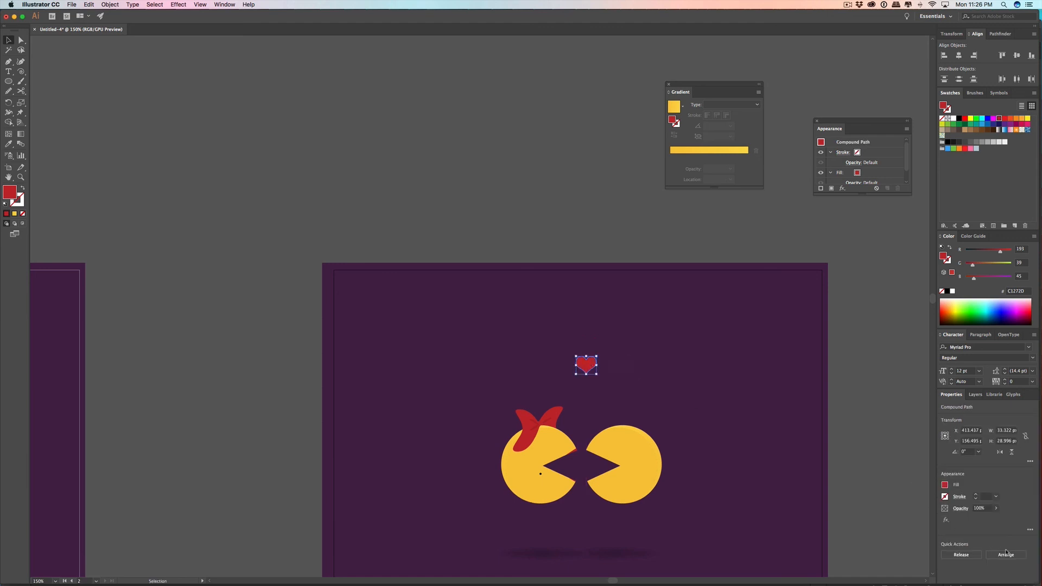
{"action": "scroll", "coordinate": [682, 386], "scroll_direction": "down", "scroll_amount": 3}
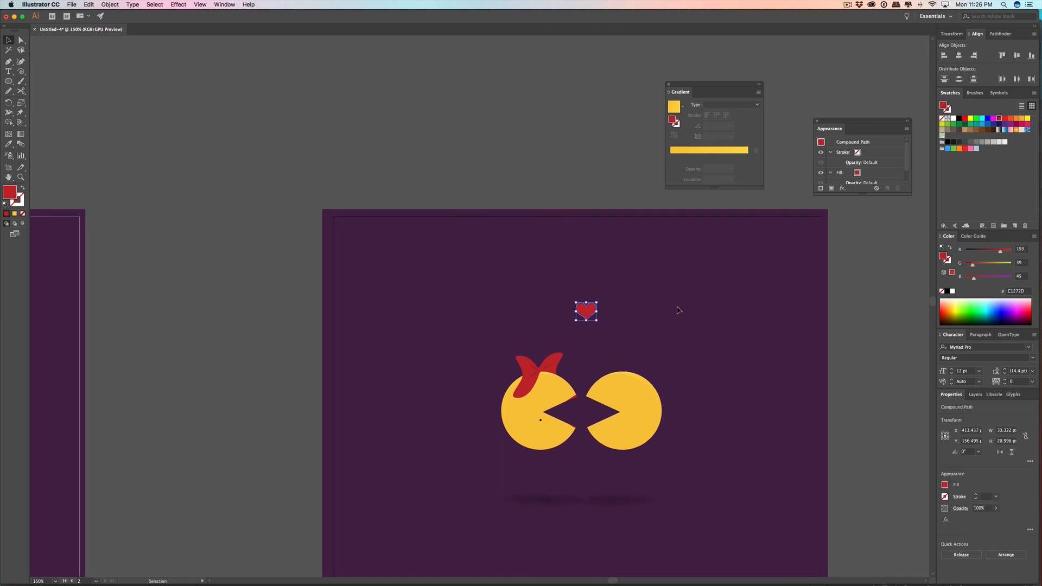
Step: Select the characters, shadows and heart on the second artboard and align their horizontal centers to the artboard
{"action": "left_click", "coordinate": [635, 376], "text": "alt"}
{"action": "left_click", "coordinate": [586, 289], "text": "shift"}
{"action": "left_click", "coordinate": [974, 554]}
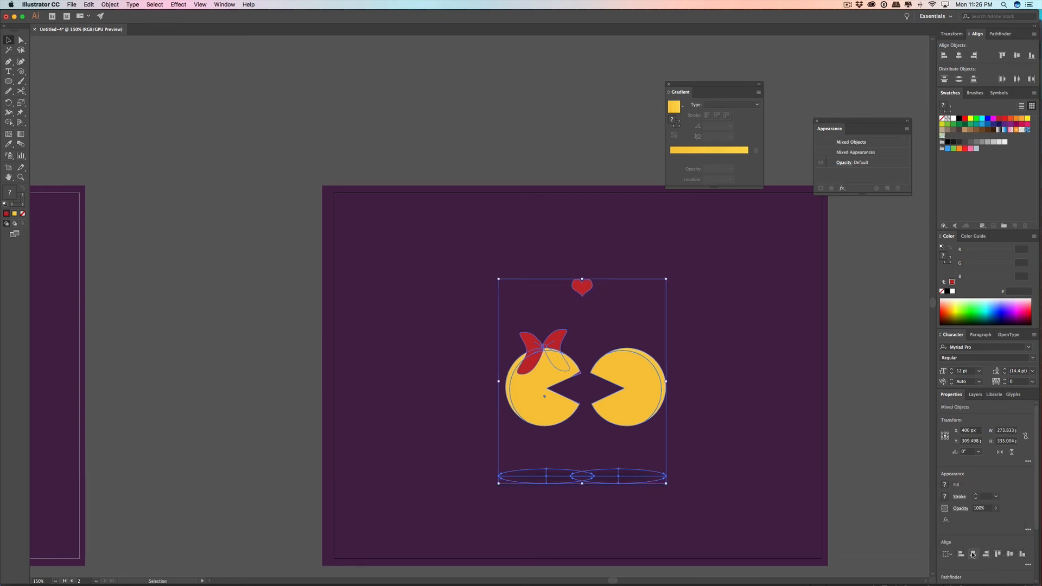
{"action": "left_click", "coordinate": [949, 555]}
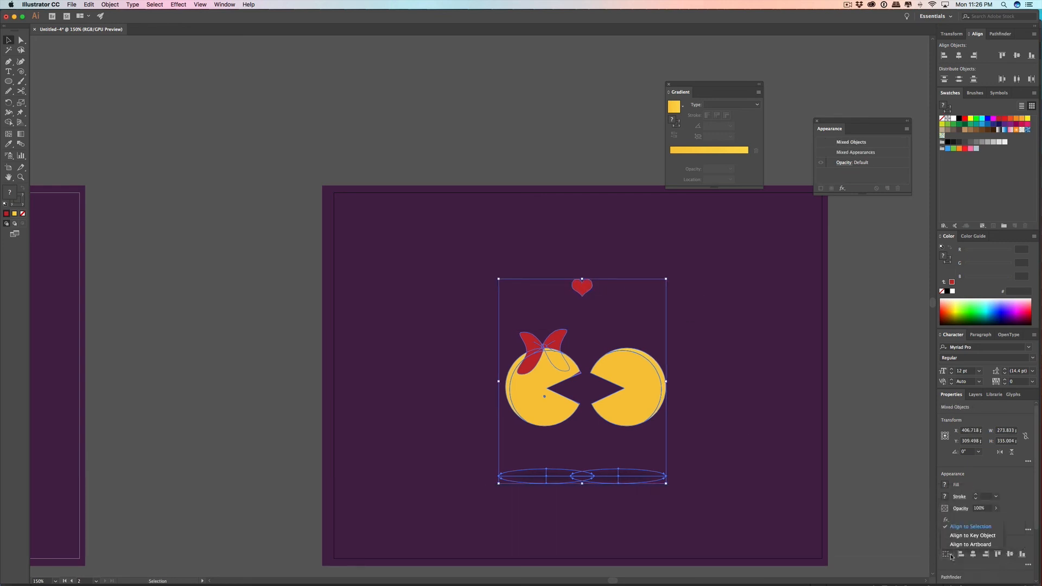
{"action": "left_click", "coordinate": [969, 544]}
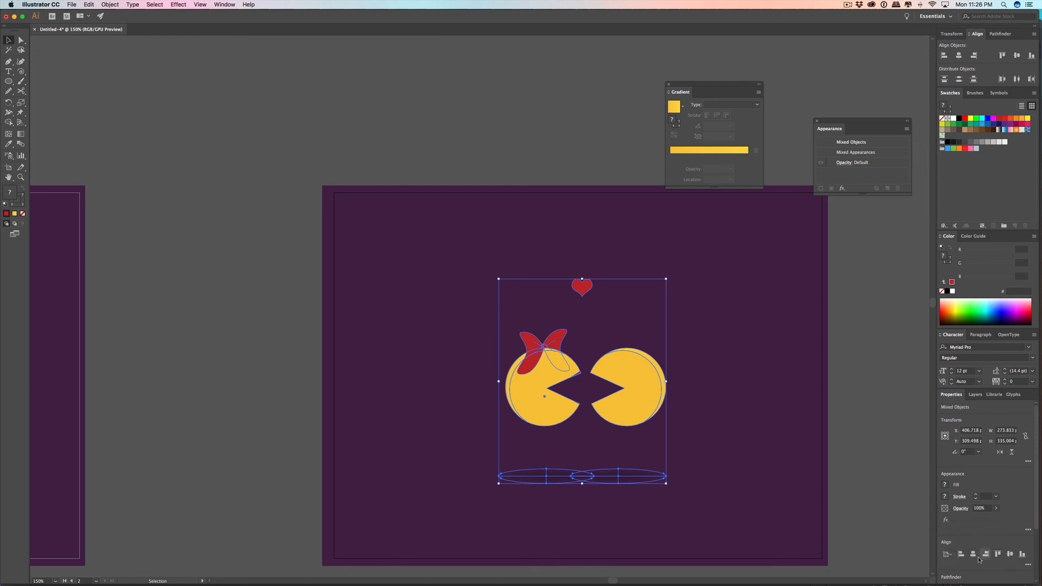
{"action": "left_click", "coordinate": [974, 555]}
{"action": "left_click", "coordinate": [885, 481]}
Step: Nudge the heart right to X about 405 px, above the gap between the two characters, and deselect it
{"action": "scroll", "coordinate": [716, 420], "scroll_direction": "up", "scroll_amount": 1}
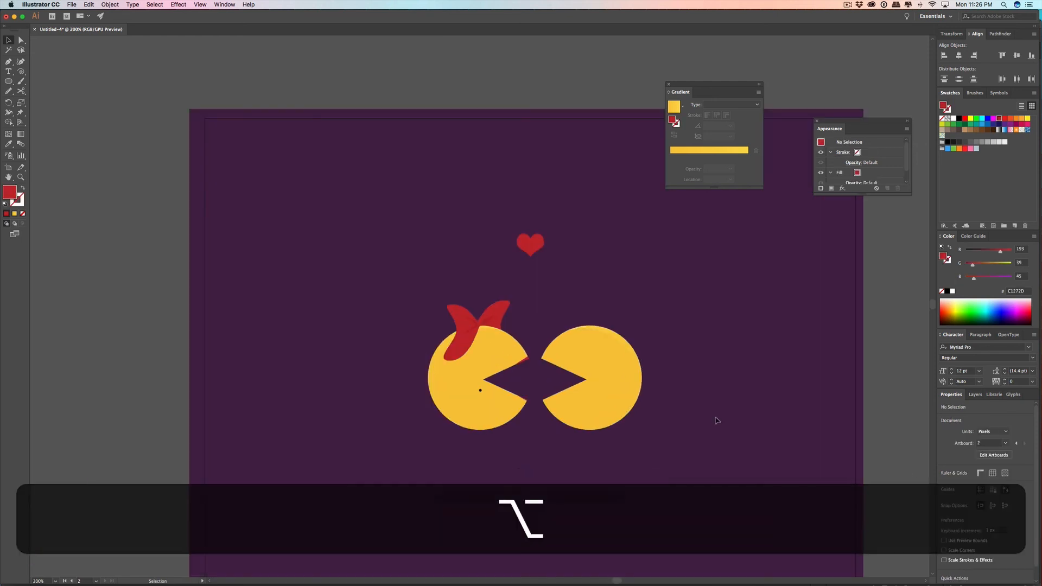
{"action": "left_click", "coordinate": [535, 254], "text": "shift"}
{"action": "key", "text": "Right"}
{"action": "key", "text": "Right"}
{"action": "key", "text": "Right"}
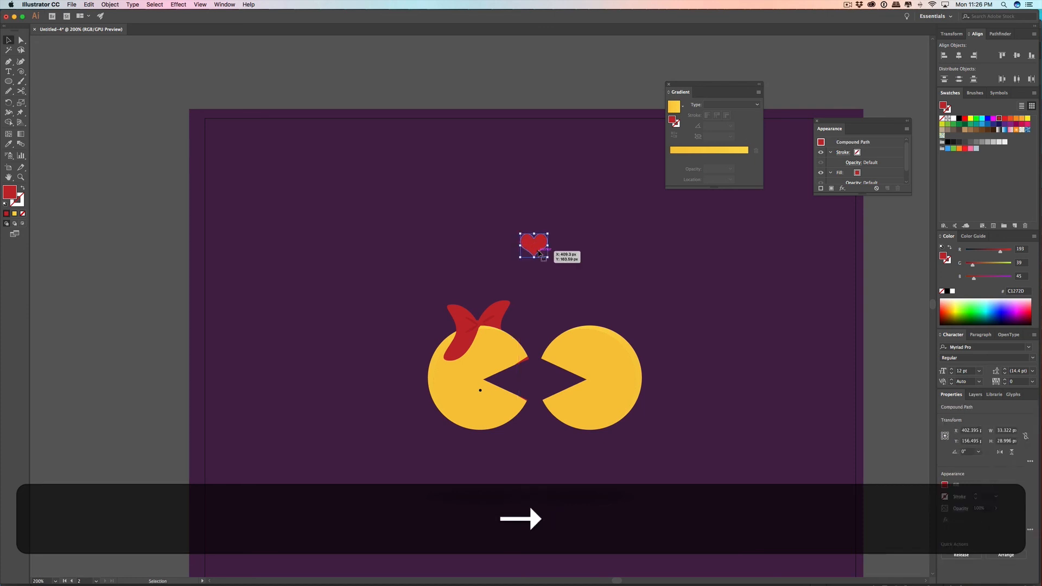
{"action": "scroll", "coordinate": [594, 258], "scroll_direction": "up", "scroll_amount": 3}
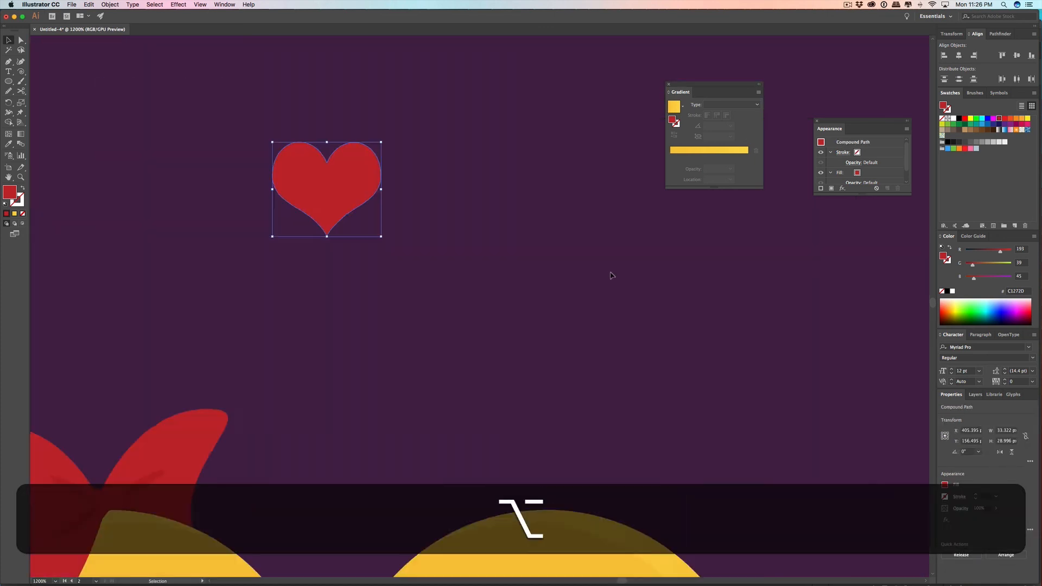
{"action": "scroll", "coordinate": [608, 271], "scroll_direction": "down", "scroll_amount": 4}
{"action": "scroll", "coordinate": [595, 275], "scroll_direction": "left", "scroll_amount": 3}
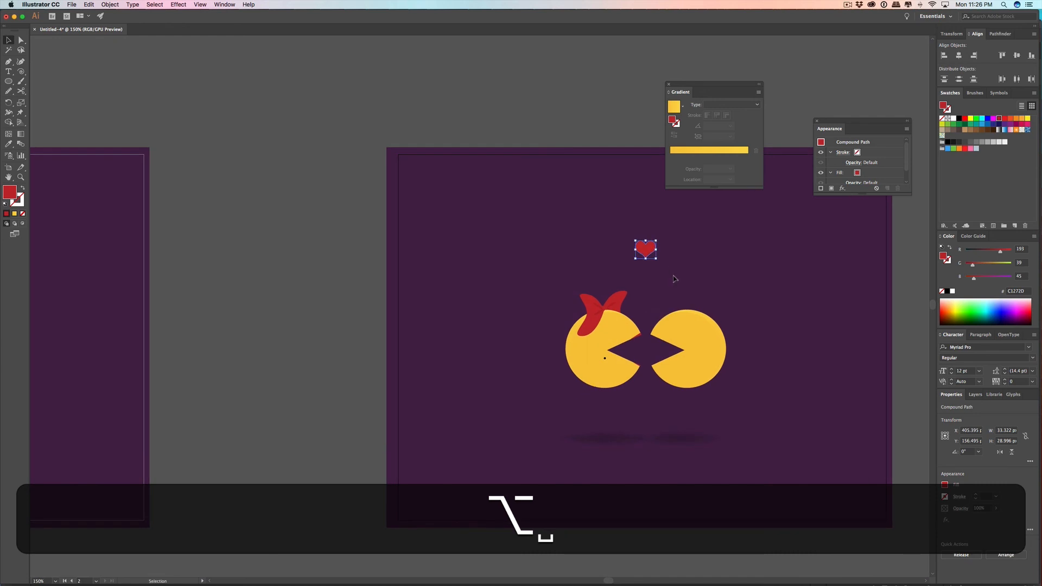
{"action": "scroll", "coordinate": [675, 277], "scroll_direction": "down", "scroll_amount": 4}
{"action": "scroll", "coordinate": [682, 282], "scroll_direction": "up", "scroll_amount": 2}
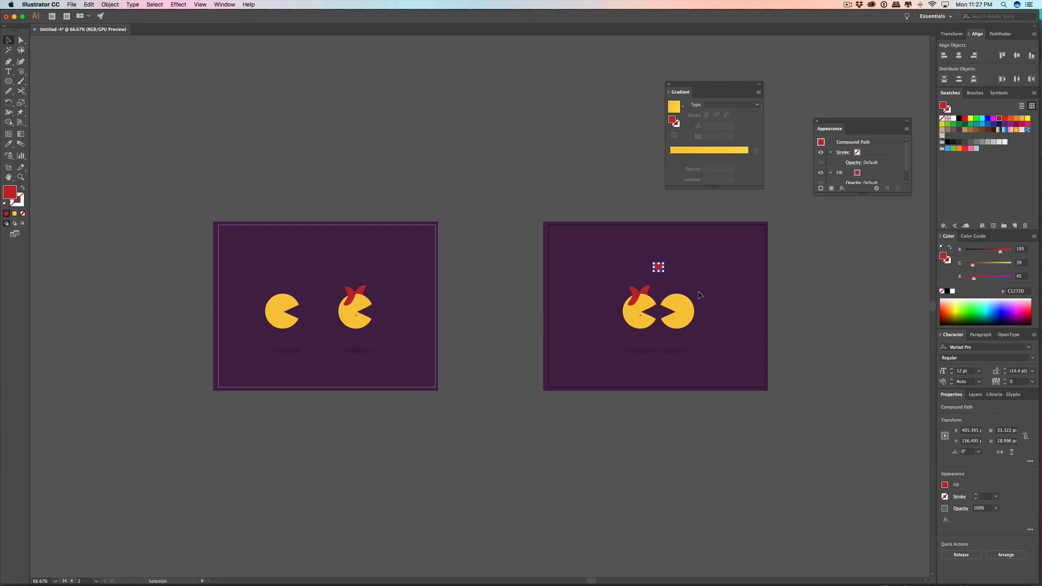
{"action": "left_click", "coordinate": [700, 295]}
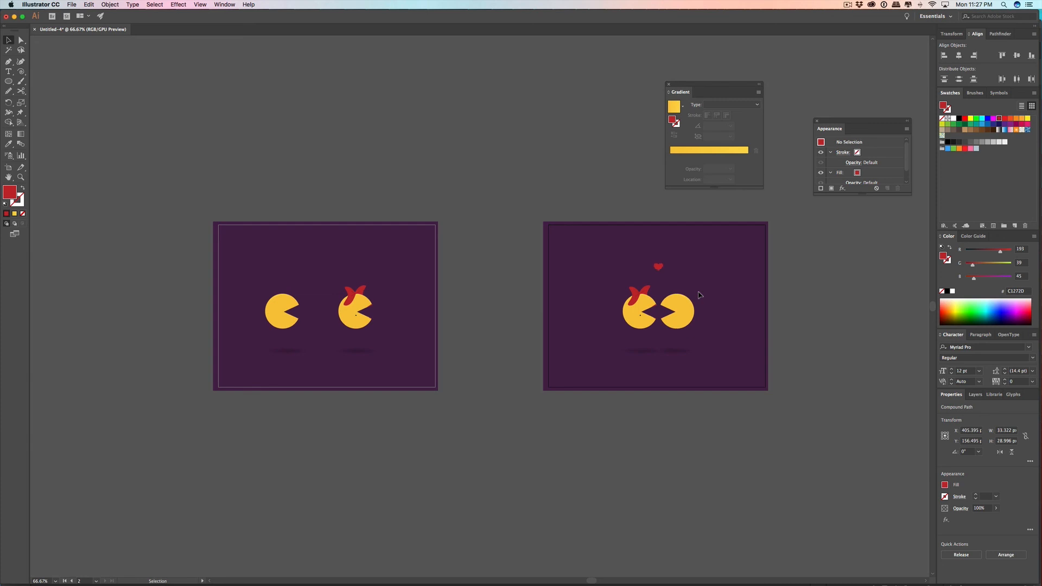